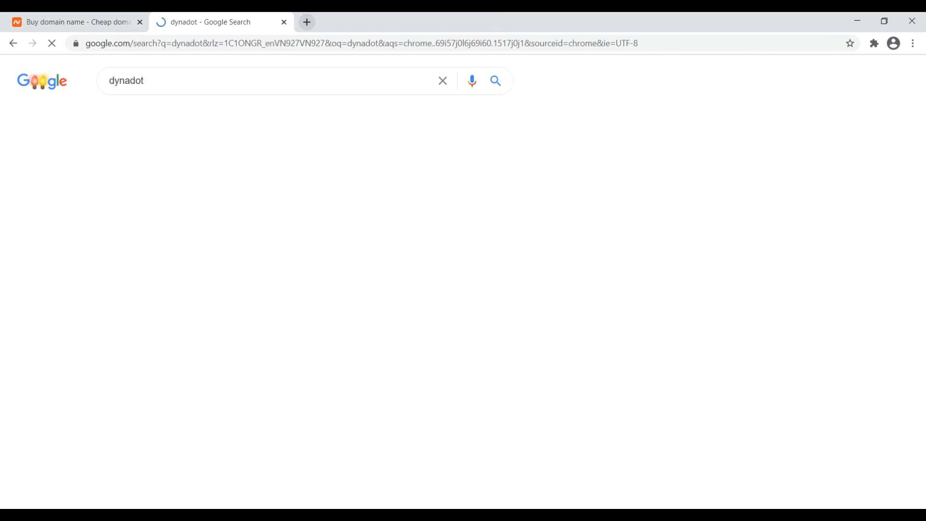
# Step: Look at the Dynadot site from the results, then close its tab, leaving Namecheap open
pyautogui.click(161, 323)
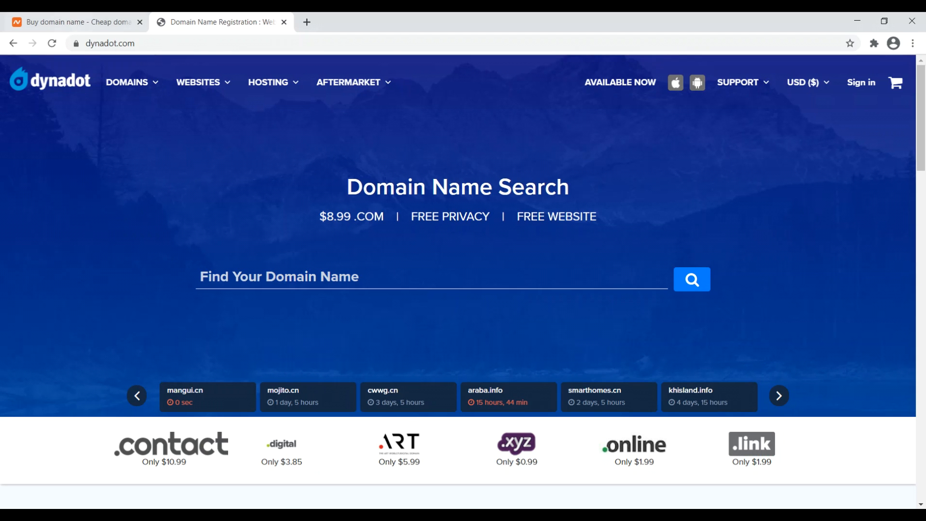
pyautogui.click(75, 24)
pyautogui.click(283, 22)
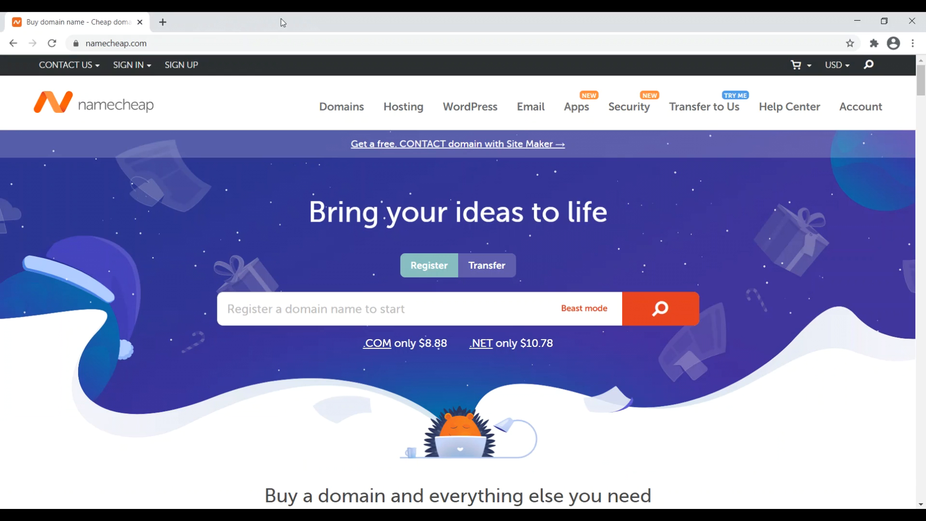
# Step: Search Namecheap for mysuperamazingblog.com, available at $8.88/yr, and add it to the cart
pyautogui.moveTo(452, 344); pyautogui.dragTo(355, 345)
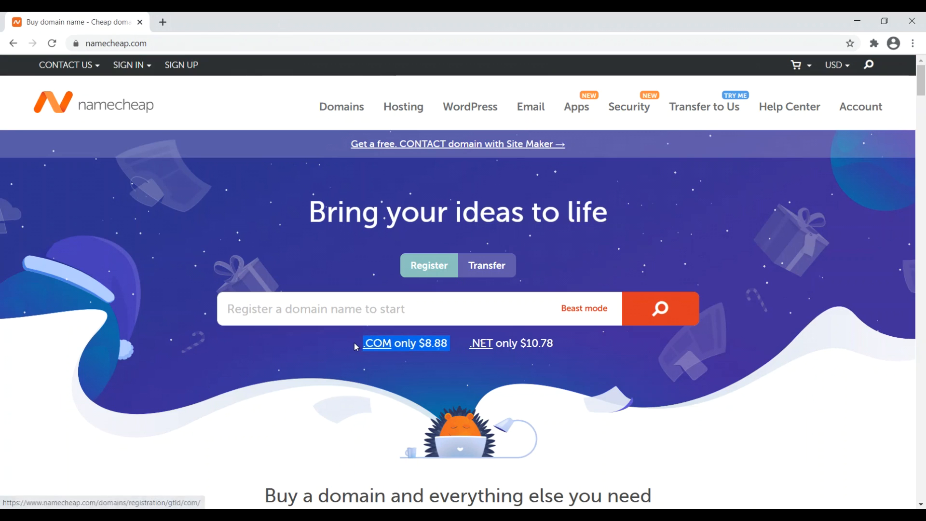
pyautogui.click(317, 313)
pyautogui.write('mysuperamazingblog.com')
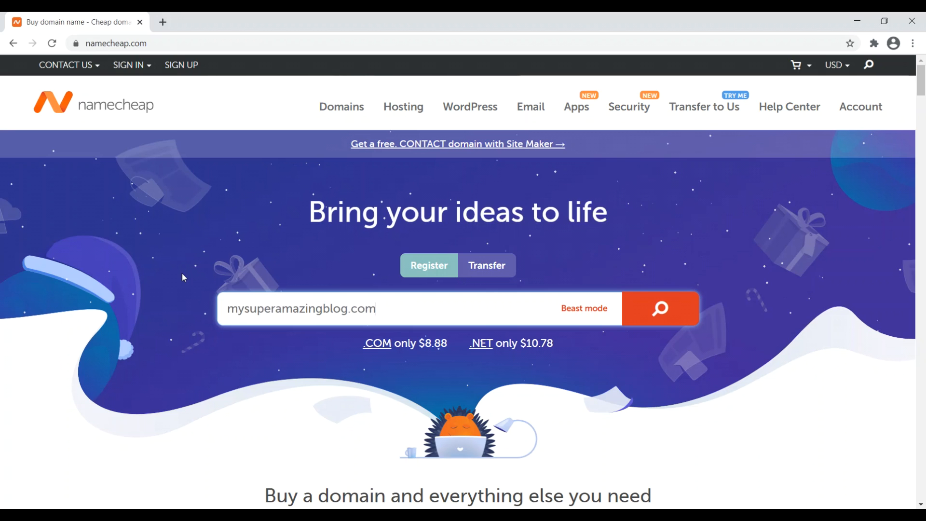
pyautogui.click(658, 308)
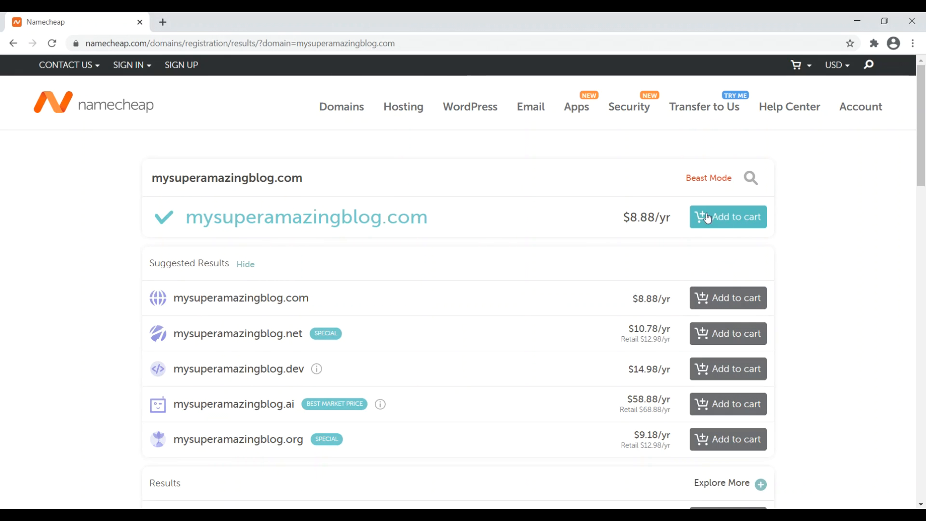
pyautogui.click(305, 188)
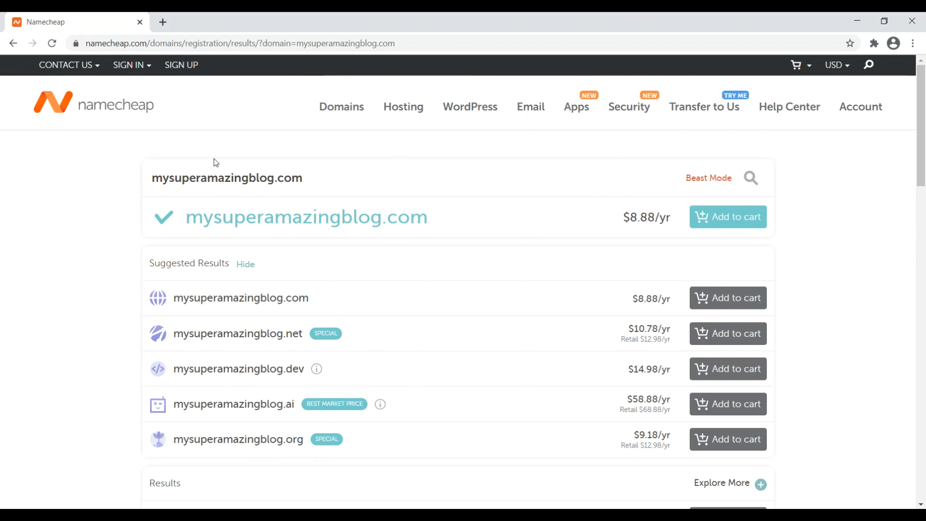
pyautogui.click(748, 220)
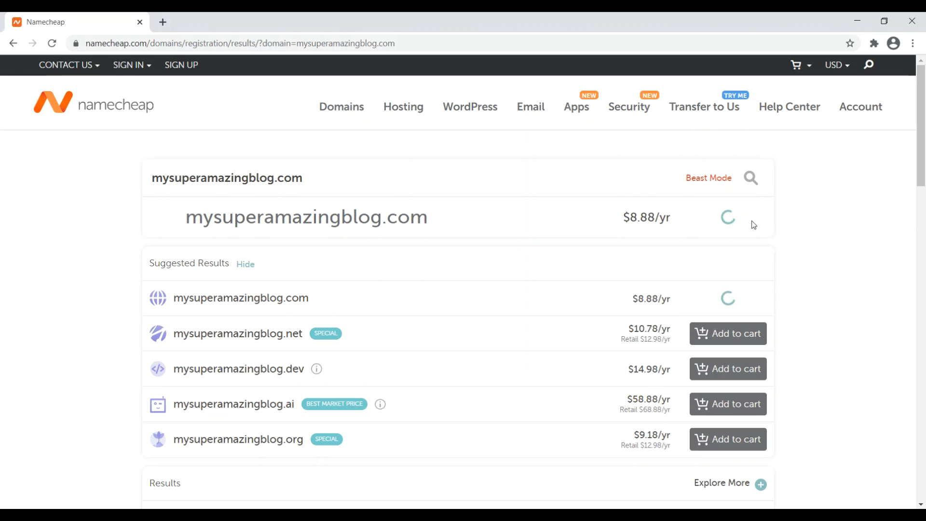
# Step: Proceed to checkout and keep the 1 Year registration for mysuperamazingblog.com
pyautogui.click(842, 147)
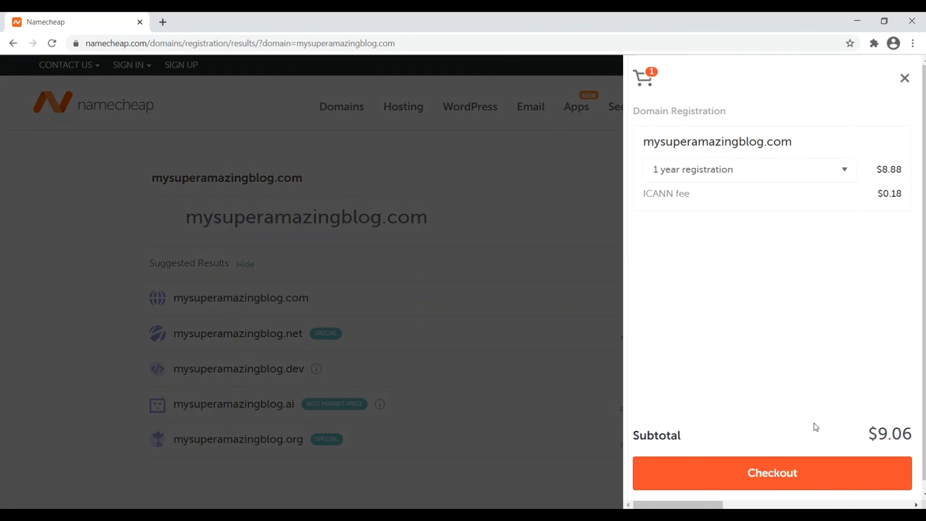
pyautogui.click(791, 483)
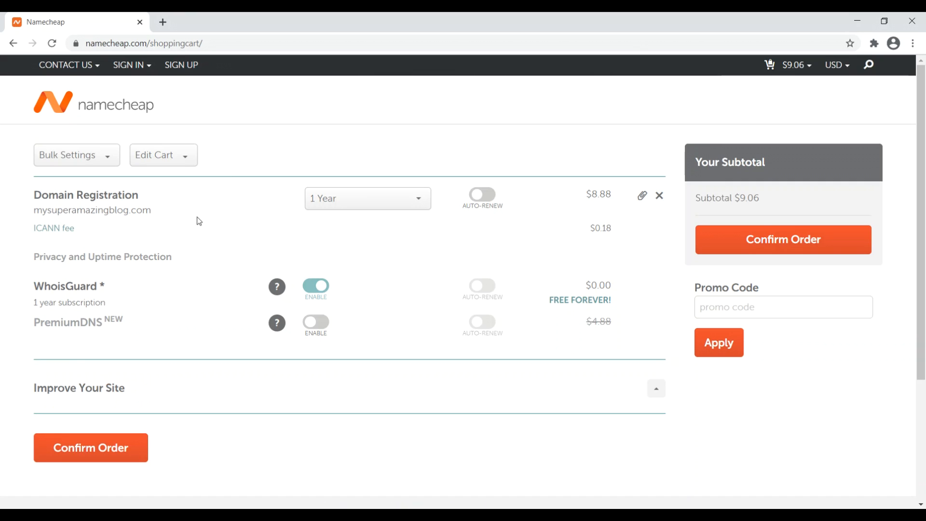
pyautogui.click(402, 198)
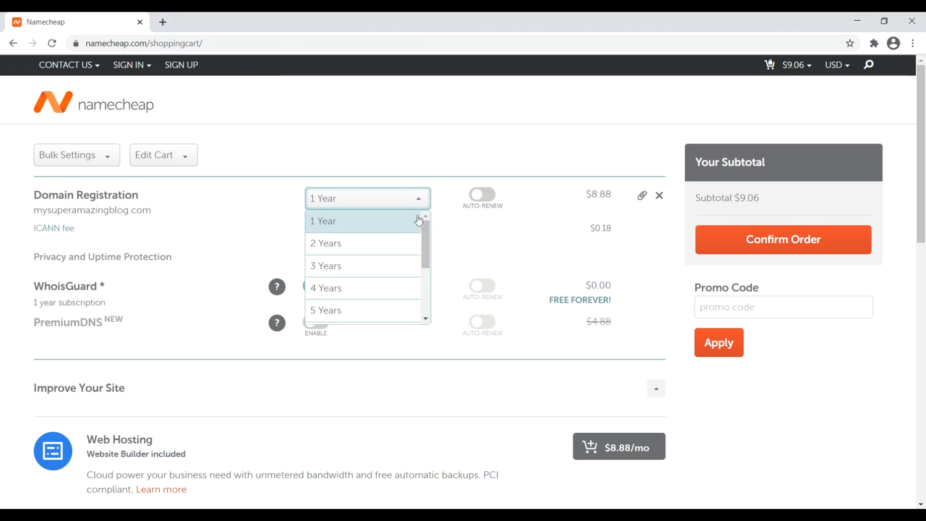
pyautogui.moveTo(426, 239); pyautogui.dragTo(424, 311)
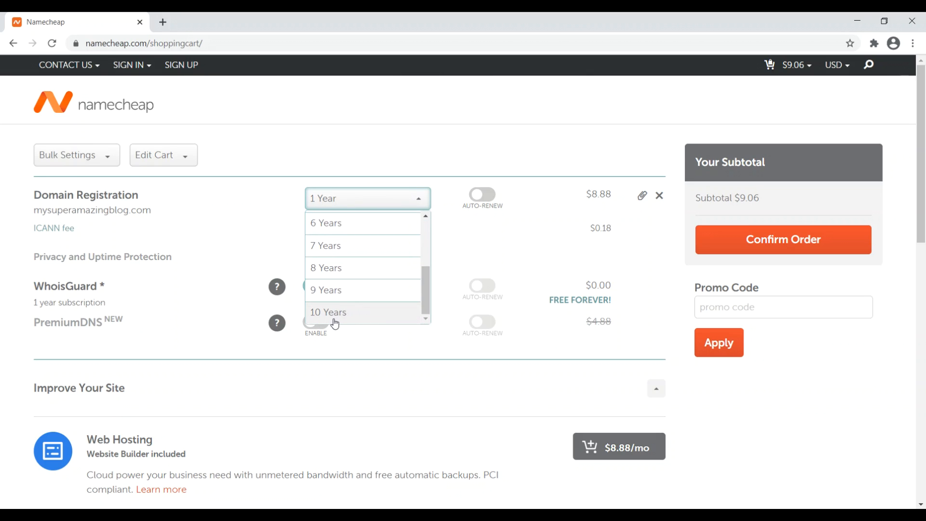
pyautogui.click(285, 161)
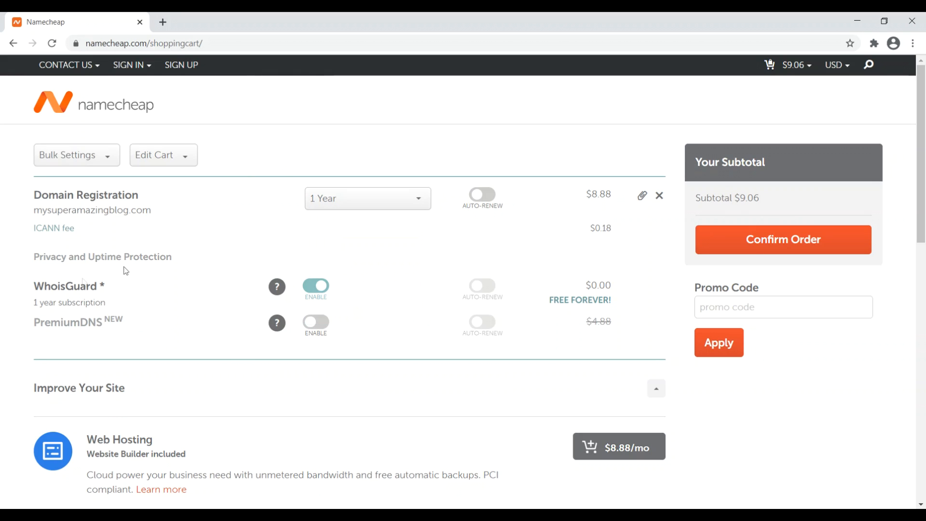
# Step: Review the free WhoisGuard subscription and fees, leaving registration at 1 Year
pyautogui.moveTo(37, 303); pyautogui.dragTo(114, 315)
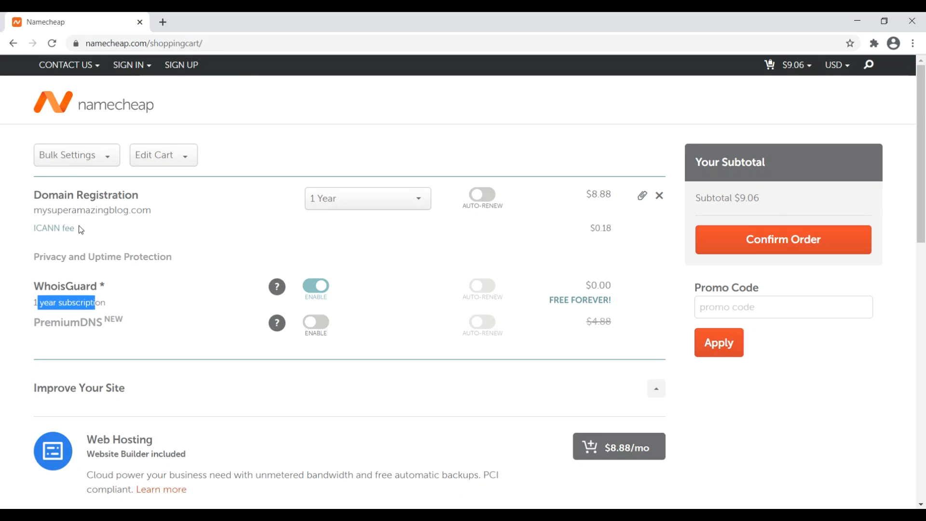
pyautogui.click(25, 234)
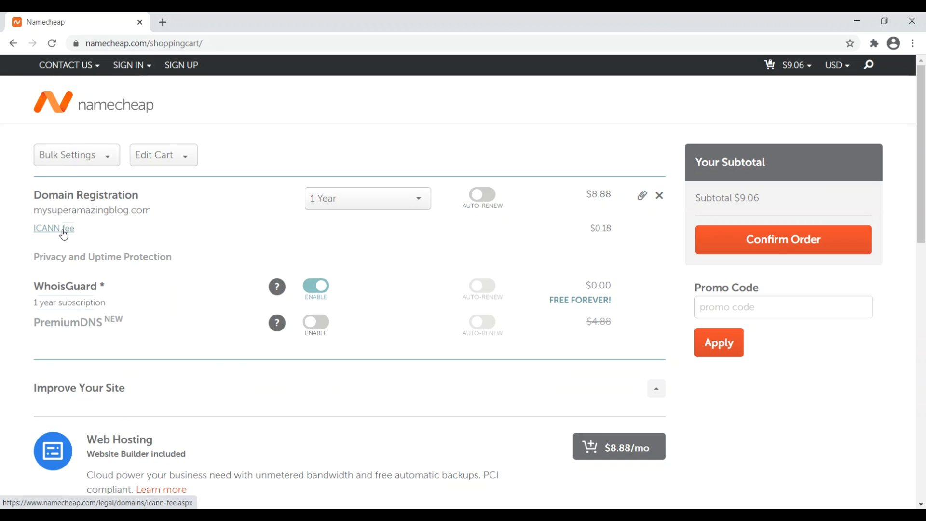
pyautogui.moveTo(44, 285); pyautogui.dragTo(94, 286)
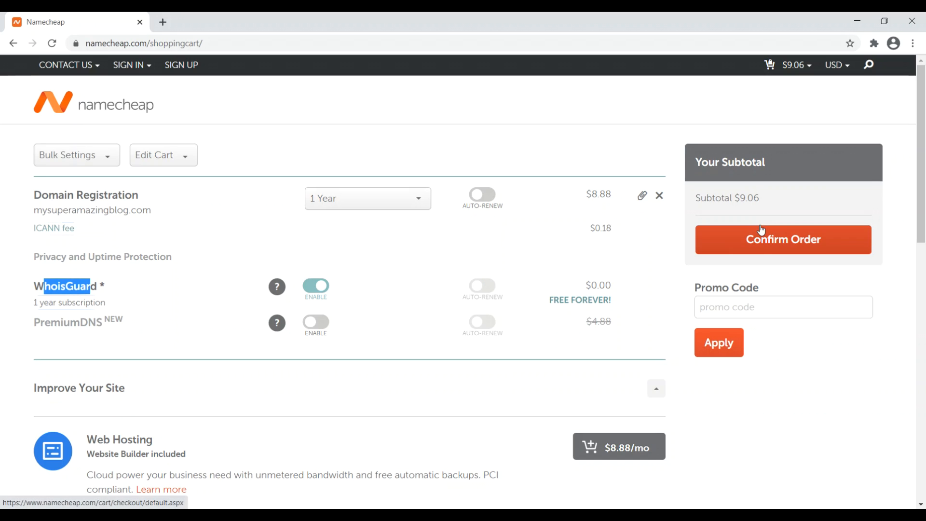
pyautogui.click(392, 198)
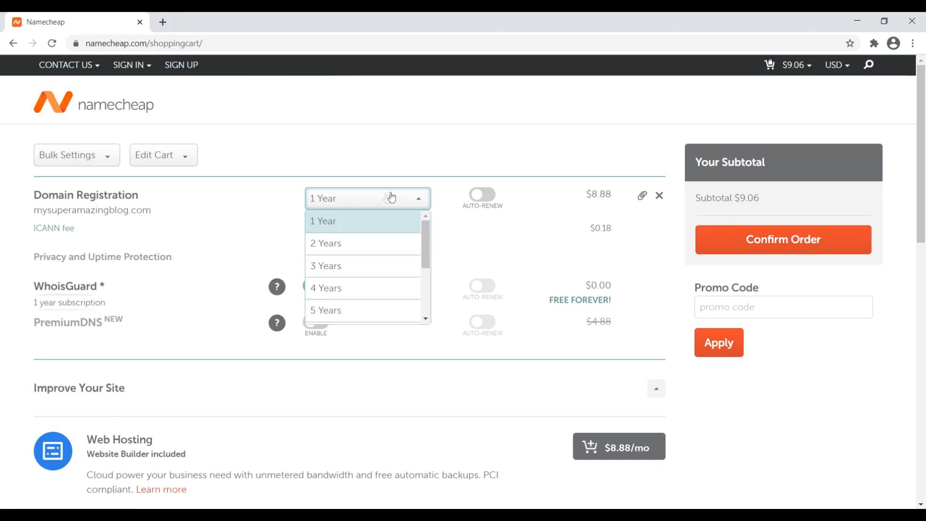
pyautogui.click(879, 317)
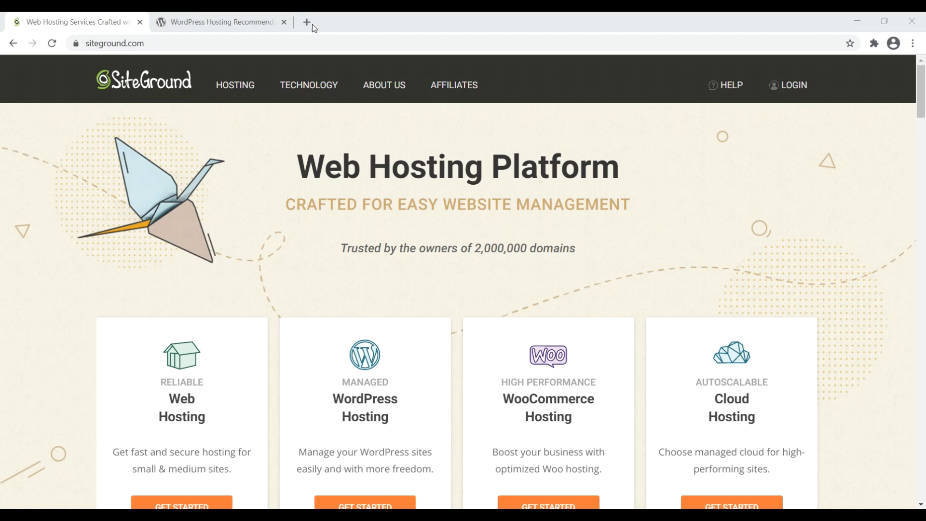
# Step: Browse WordPress.org's recommended hosting list and go to SiteGround's website
pyautogui.click(233, 25)
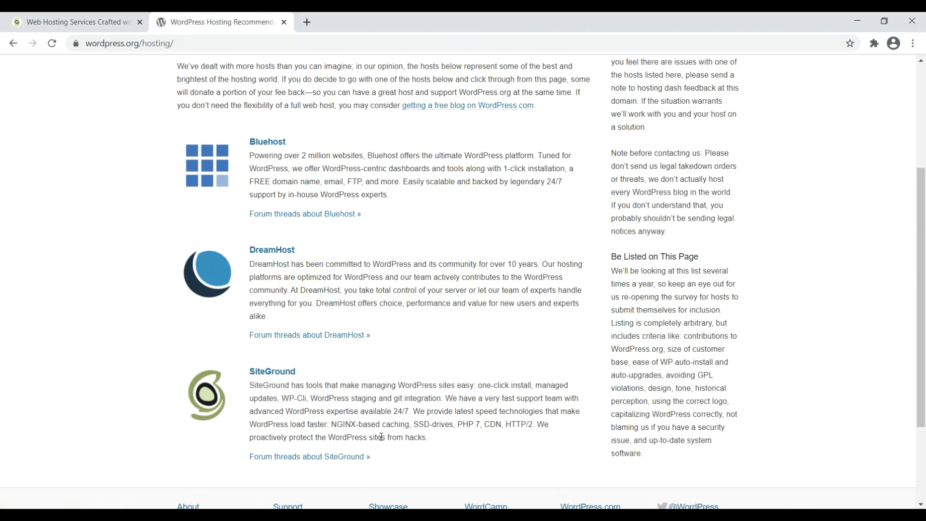
pyautogui.scroll(4, 381, 437)
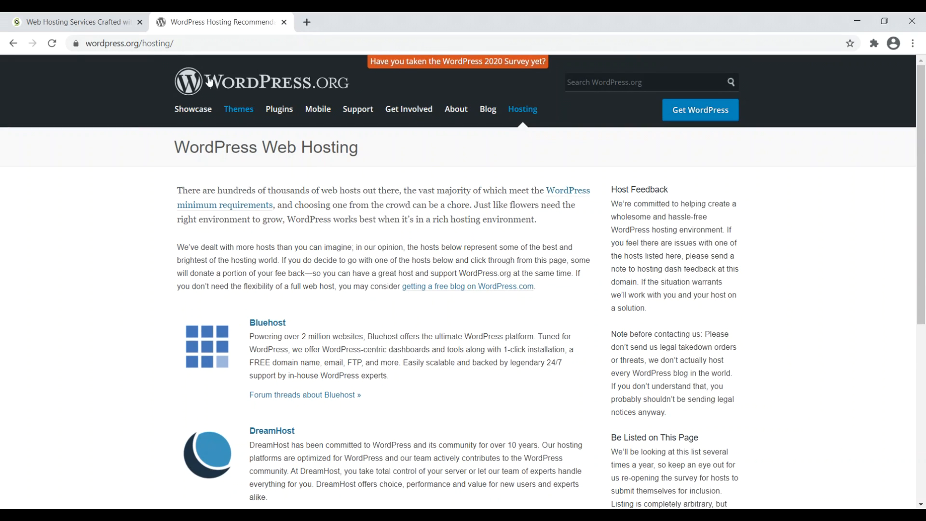
pyautogui.scroll(-2, 216, 180)
pyautogui.scroll(-2, 223, 189)
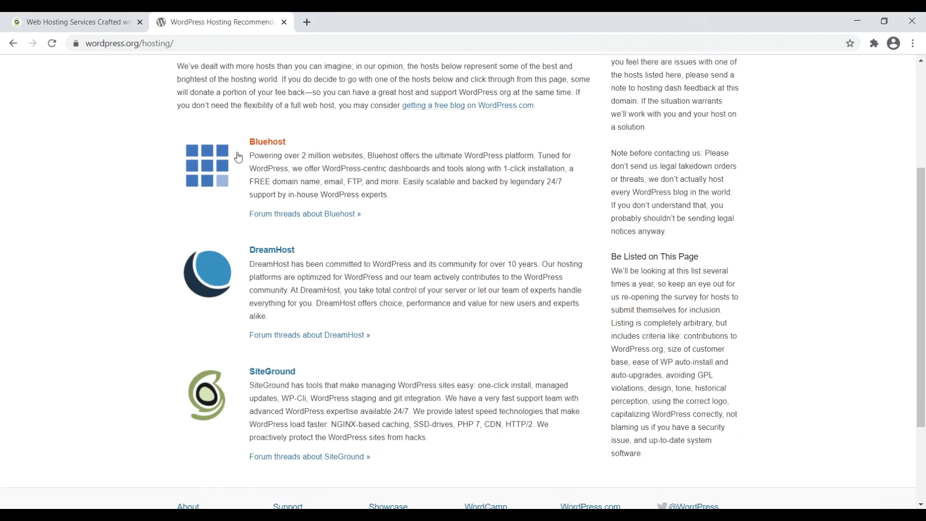
pyautogui.click(292, 383)
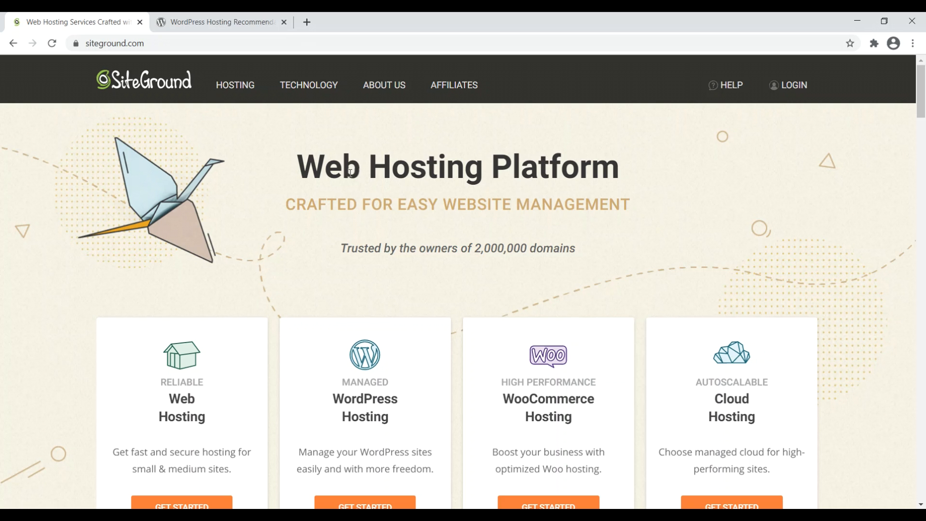
# Step: Compare the StartUp and GrowBig Web Hosting plans and choose GrowBig at $9.99/mo
pyautogui.moveTo(924, 87); pyautogui.dragTo(925, 109)
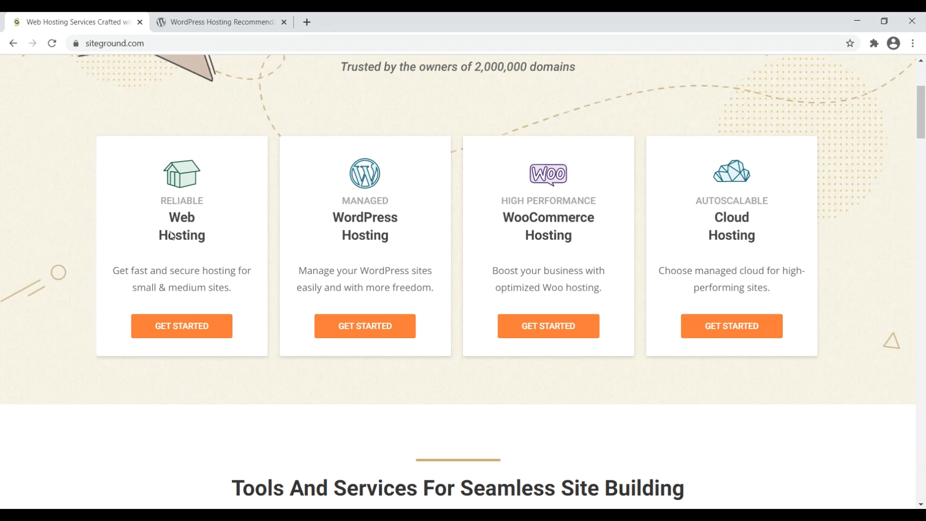
pyautogui.click(183, 328)
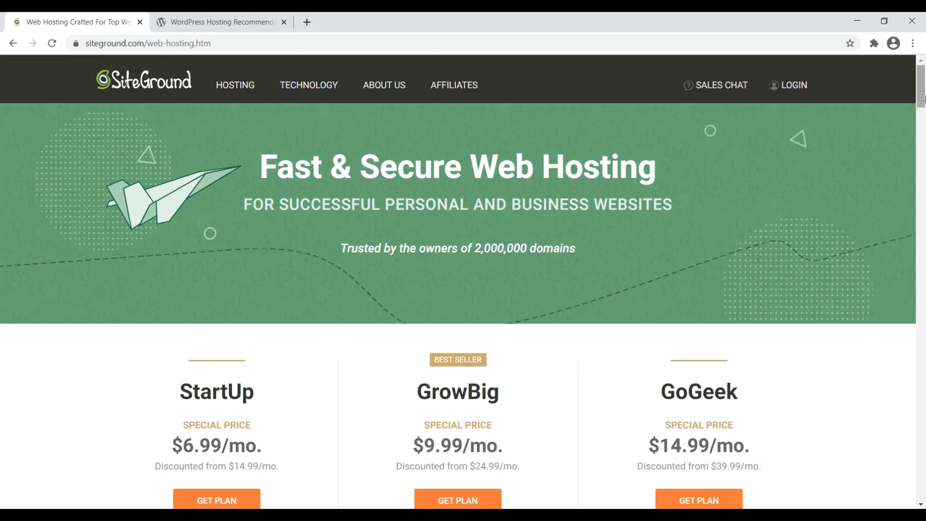
pyautogui.moveTo(924, 96); pyautogui.dragTo(925, 116)
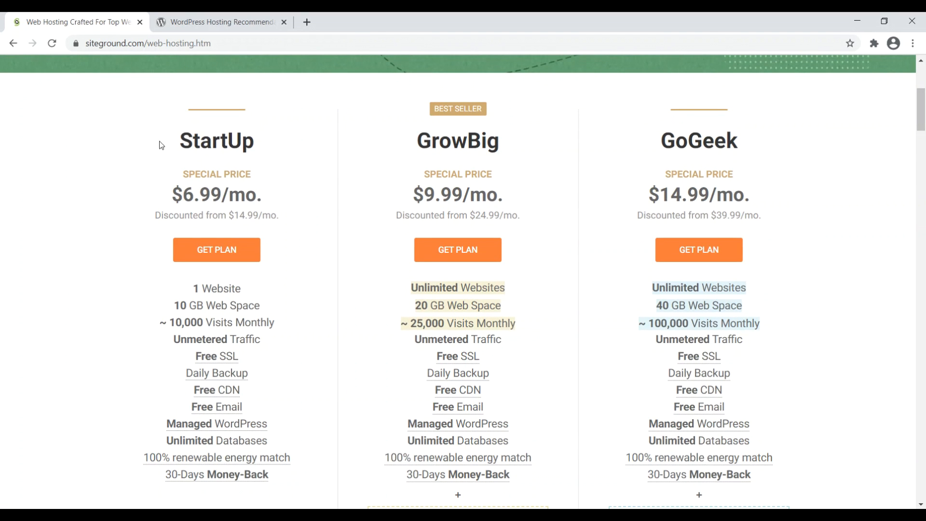
pyautogui.moveTo(160, 140); pyautogui.dragTo(242, 143)
pyautogui.moveTo(190, 289); pyautogui.dragTo(247, 291)
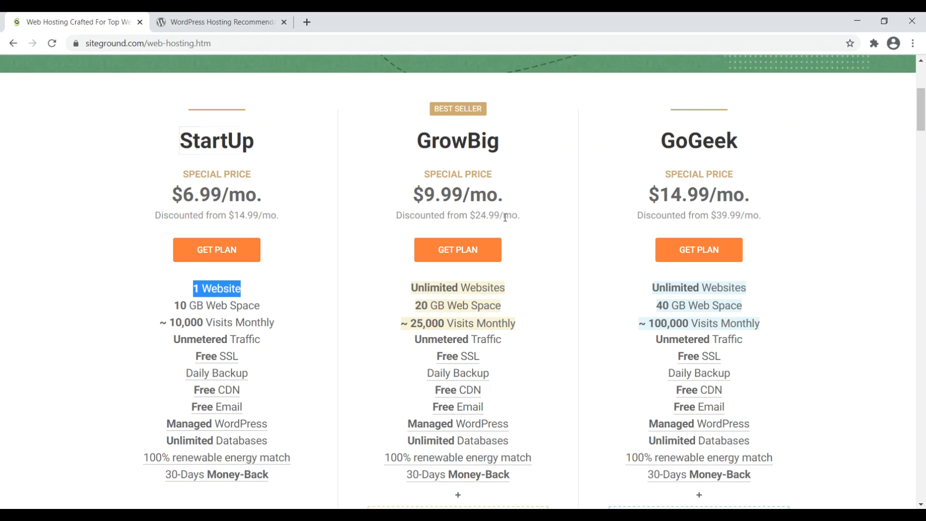
pyautogui.moveTo(425, 194); pyautogui.dragTo(513, 195)
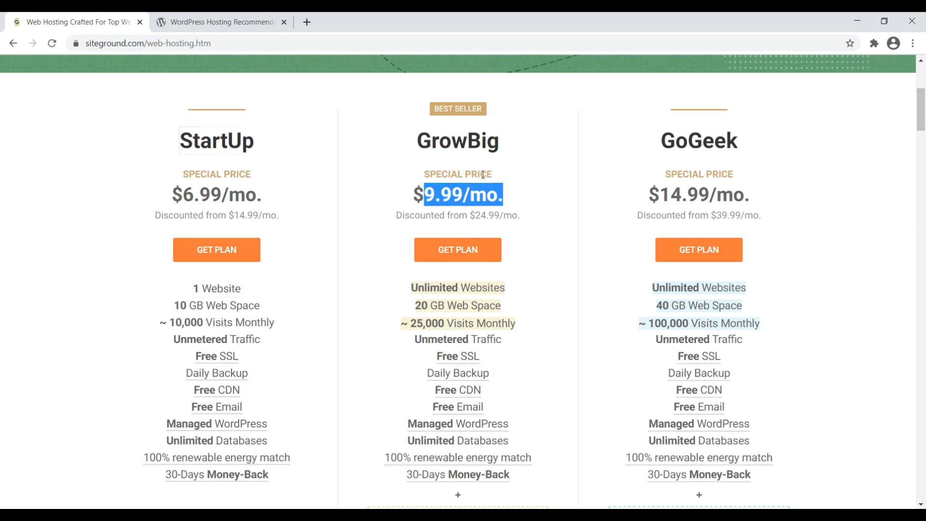
pyautogui.click(470, 250)
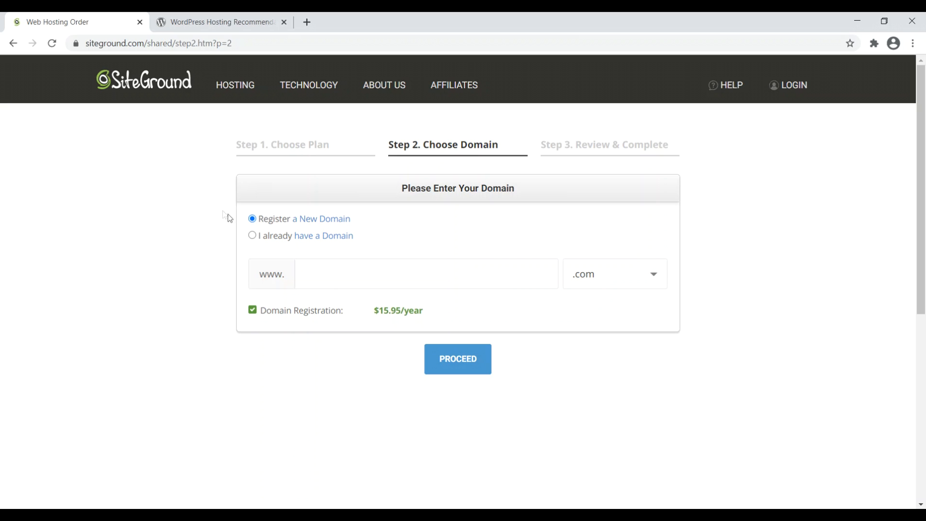
# Step: Mark the domain as already owned, enter hemistryofattraction.co, and move to order review
pyautogui.click(252, 235)
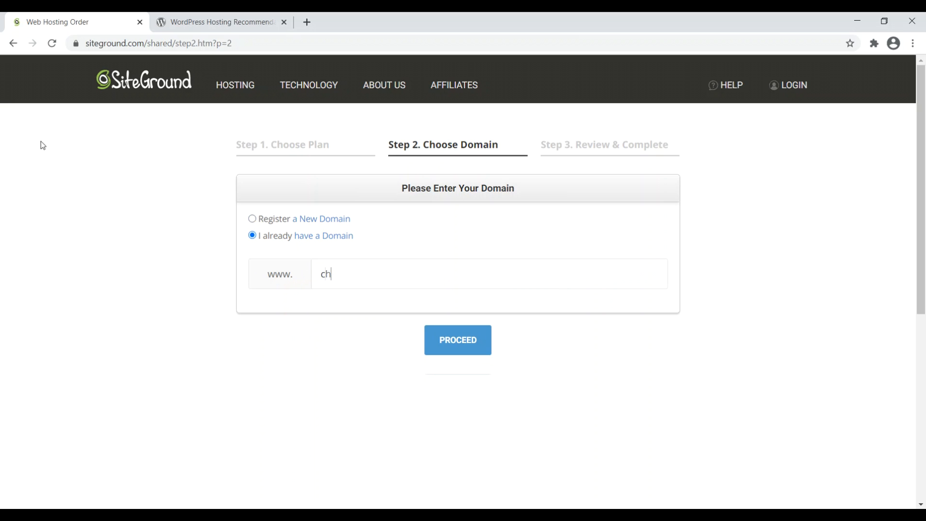
pyautogui.write('hemistryofattraction.com')
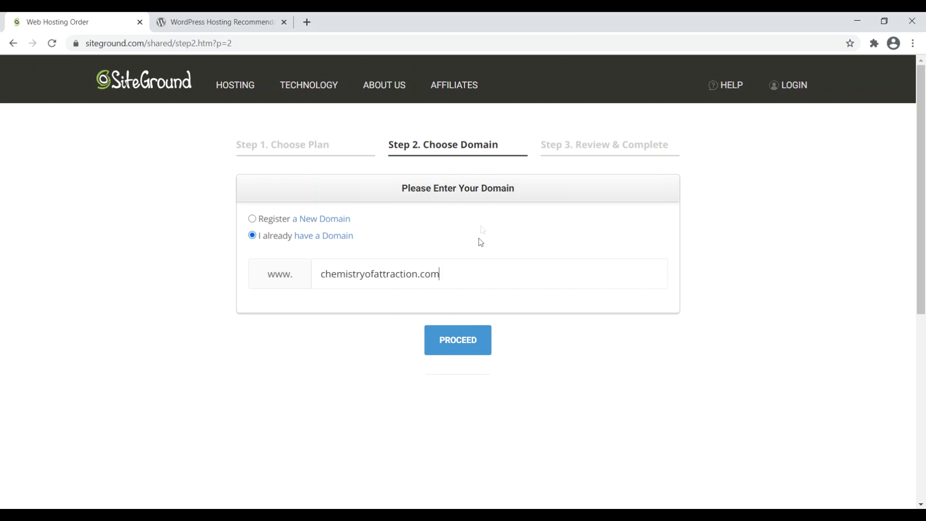
pyautogui.click(463, 342)
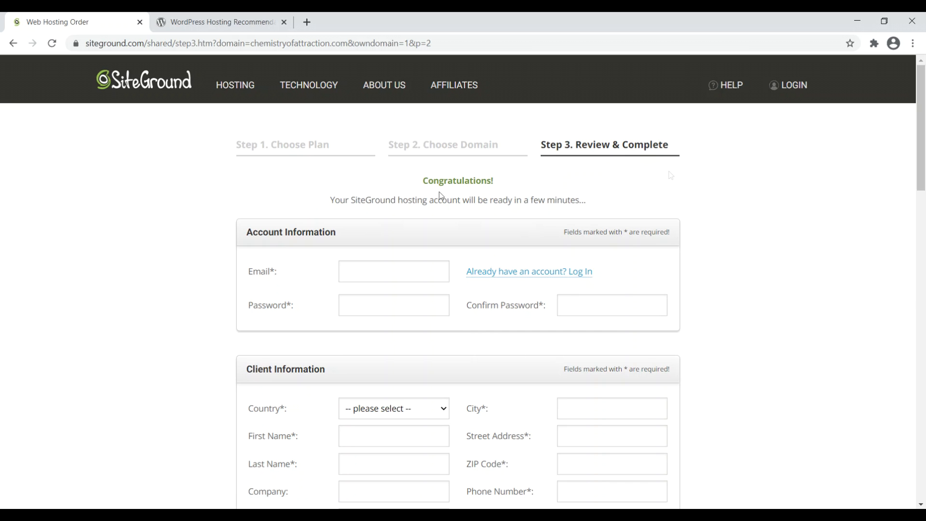
# Step: Check the data center locations in Purchase Information, keeping Asia, Singapore
pyautogui.scroll(-5, 924, 127)
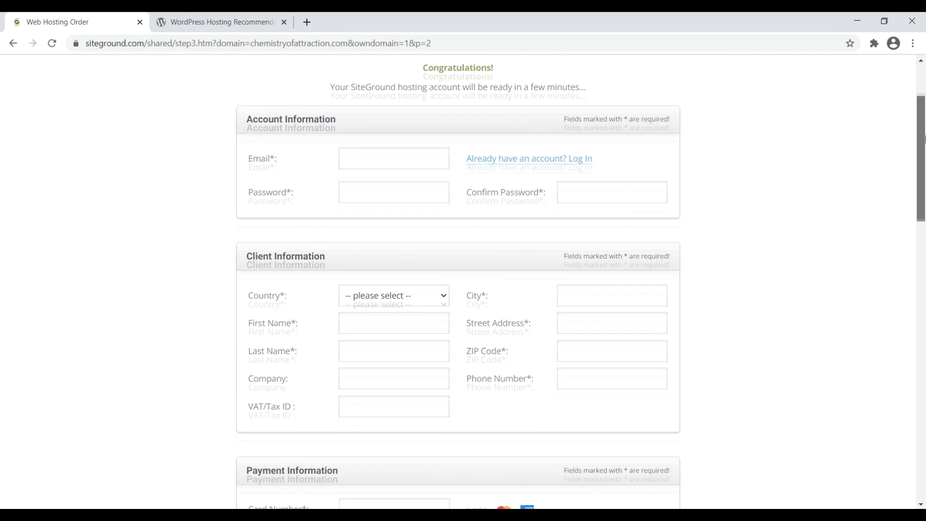
pyautogui.scroll(-9, 924, 171)
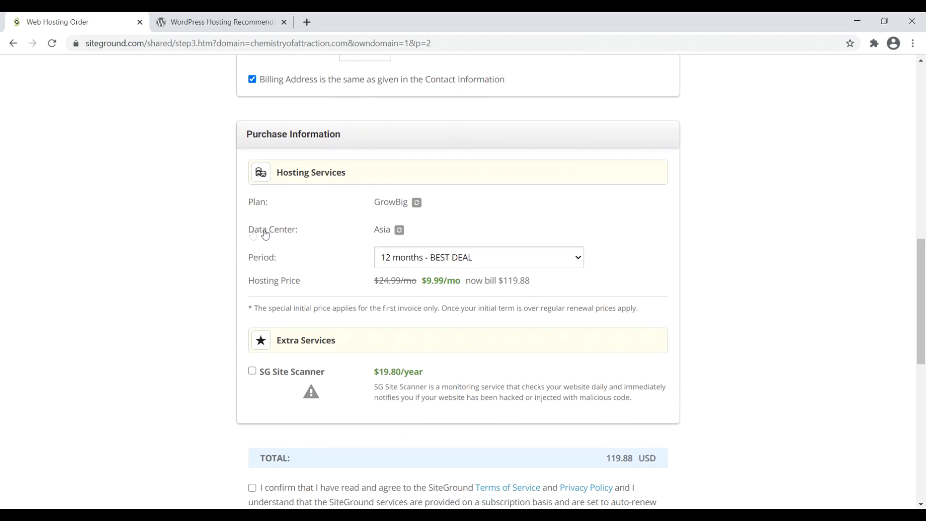
pyautogui.click(399, 230)
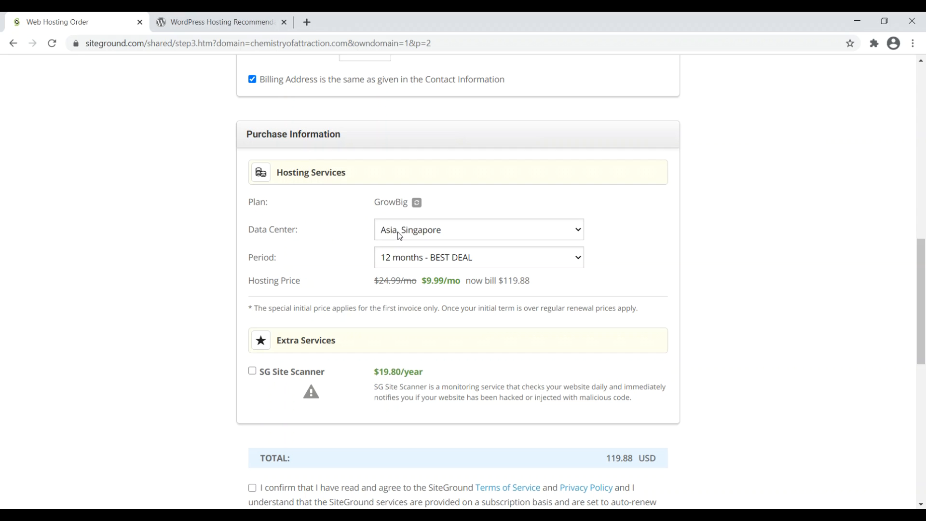
pyautogui.click(429, 231)
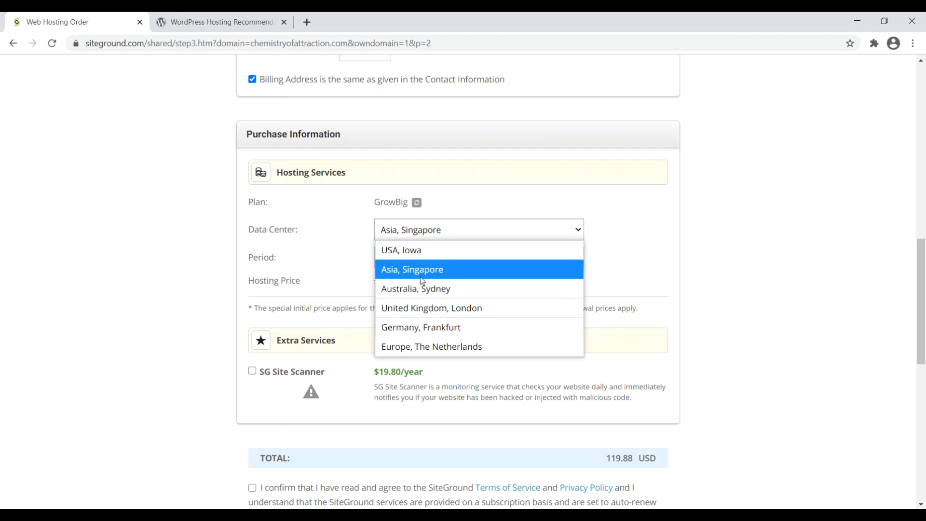
pyautogui.click(878, 227)
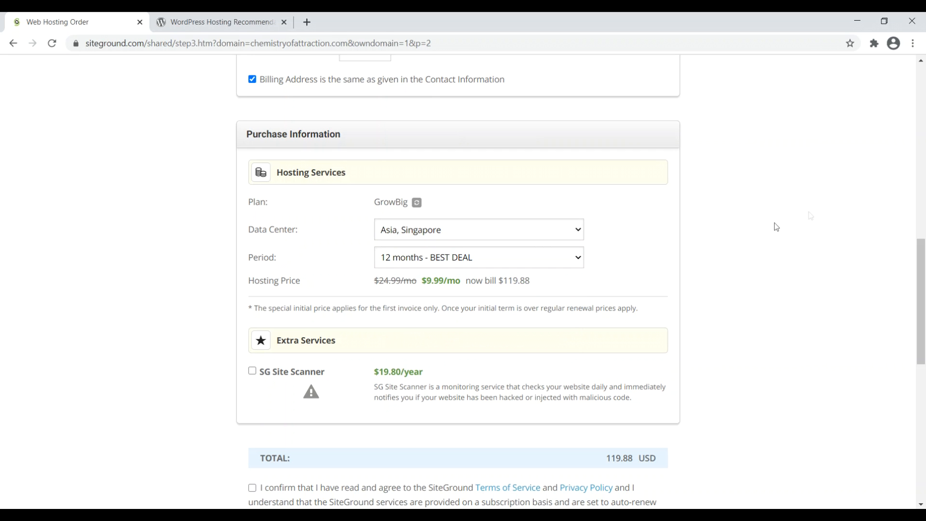
# Step: Scroll down the order form to finish the purchase
pyautogui.scroll(-4, 308, 376)
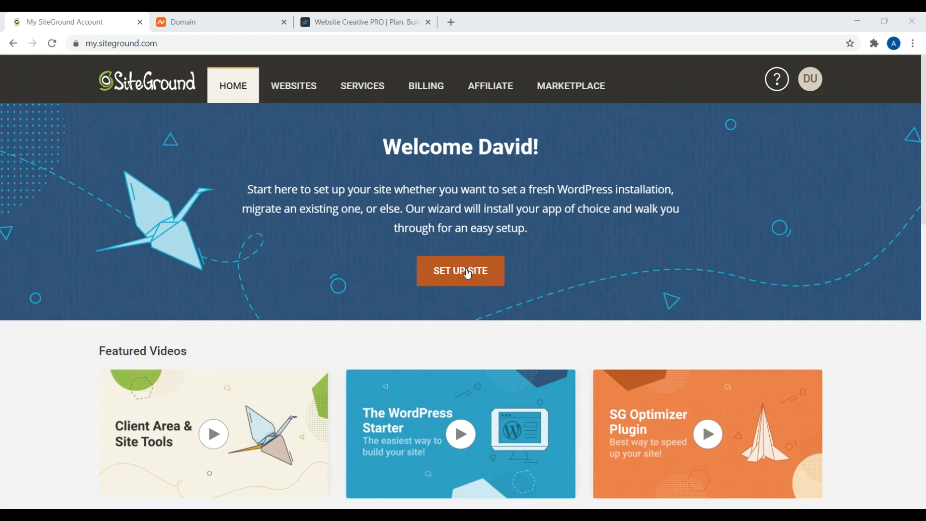
# Step: Start adding a new website and choose the Existing Domain option
pyautogui.click(294, 88)
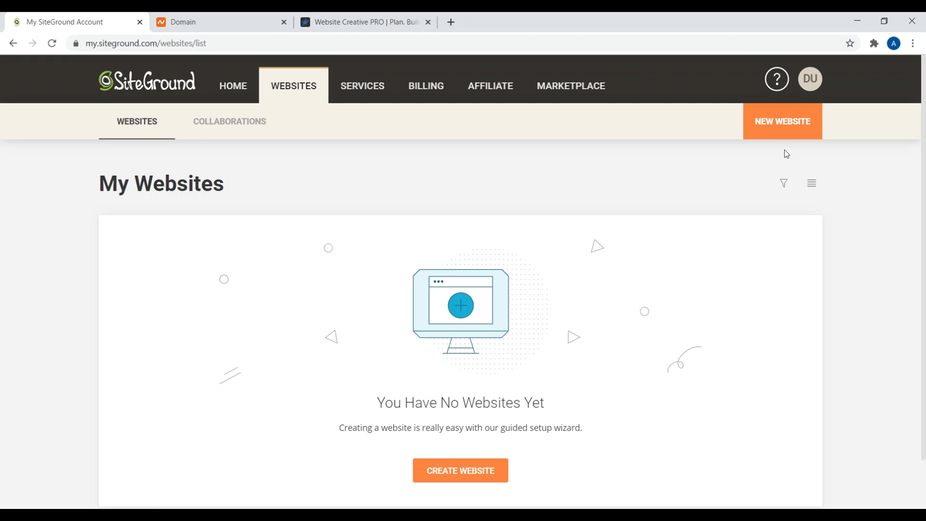
pyautogui.click(778, 127)
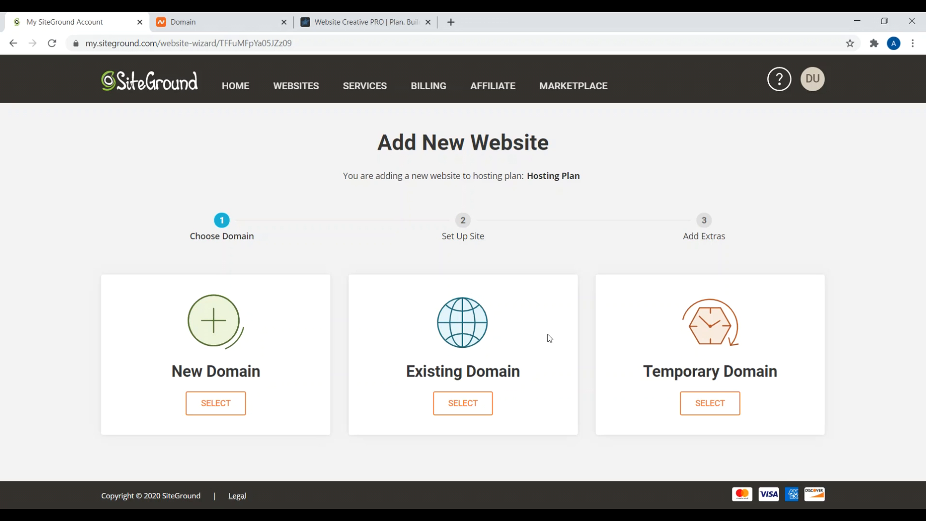
pyautogui.click(461, 406)
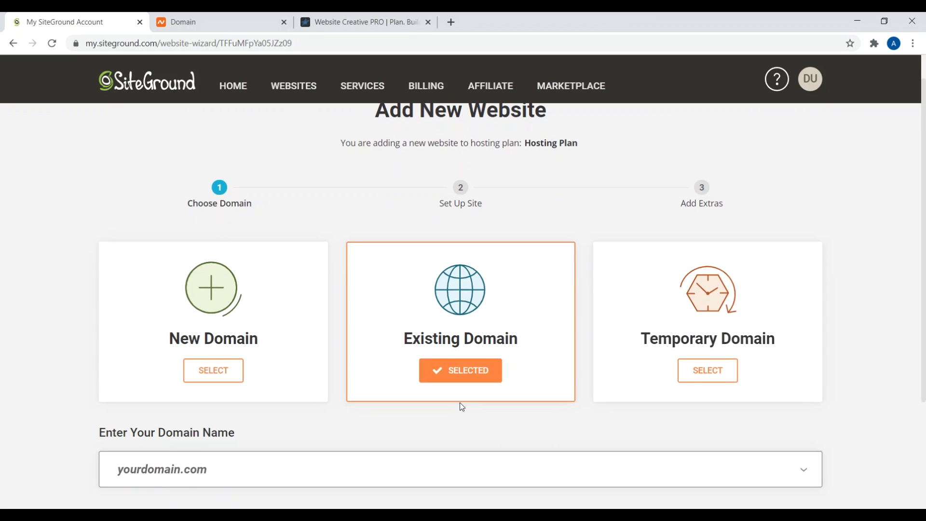
# Step: Enter chemistryofattraction.com and continue past the unregistered-domain warning
pyautogui.scroll(-3, 105, 370)
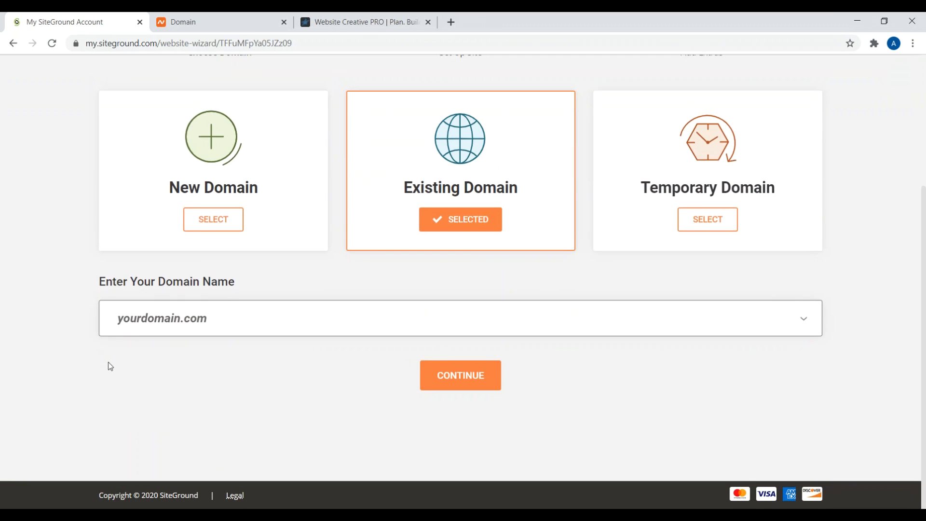
pyautogui.click(188, 316)
pyautogui.write('chem')
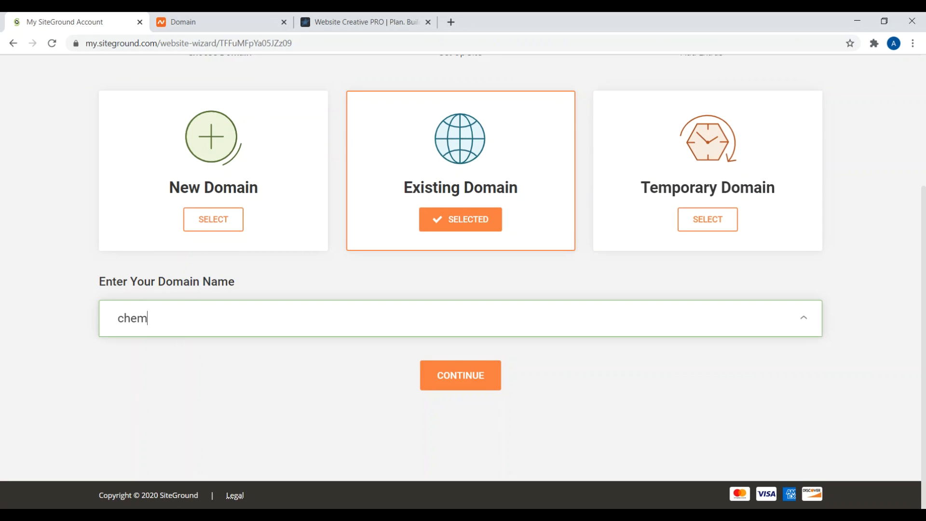
pyautogui.write('istryofattraction.com')
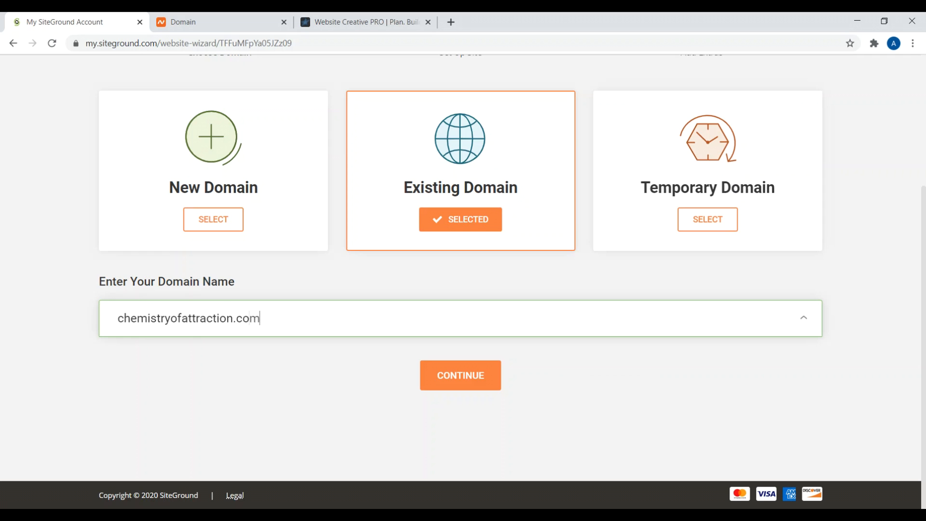
pyautogui.press('BackSpace')
pyautogui.write('m')
pyautogui.click(442, 373)
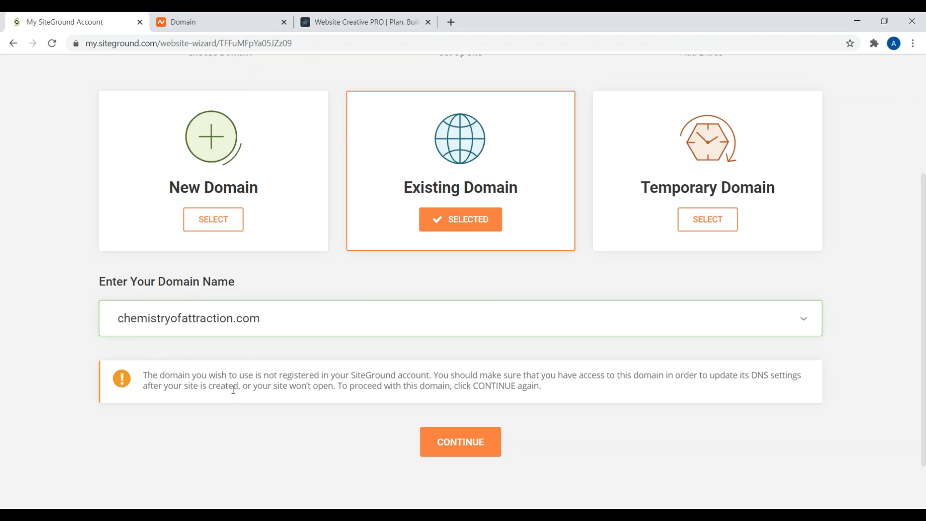
pyautogui.moveTo(232, 374); pyautogui.dragTo(408, 376)
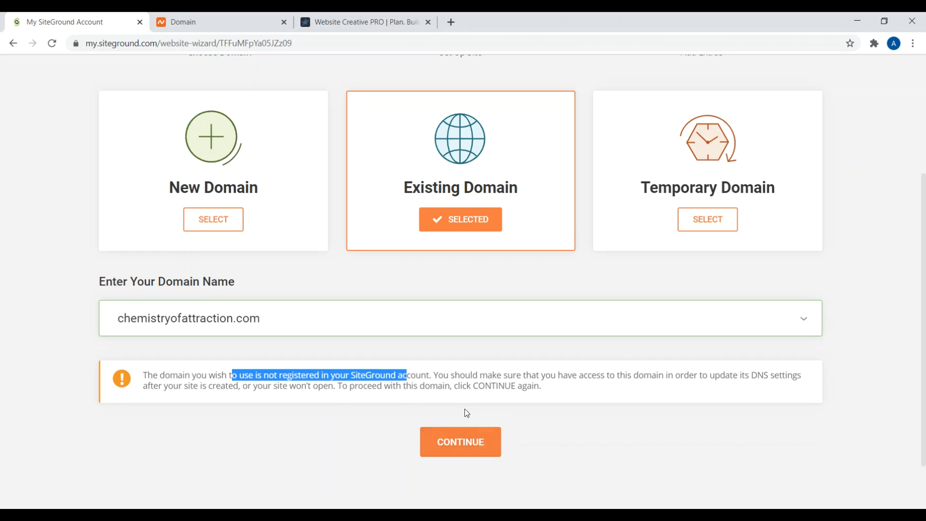
pyautogui.click(461, 442)
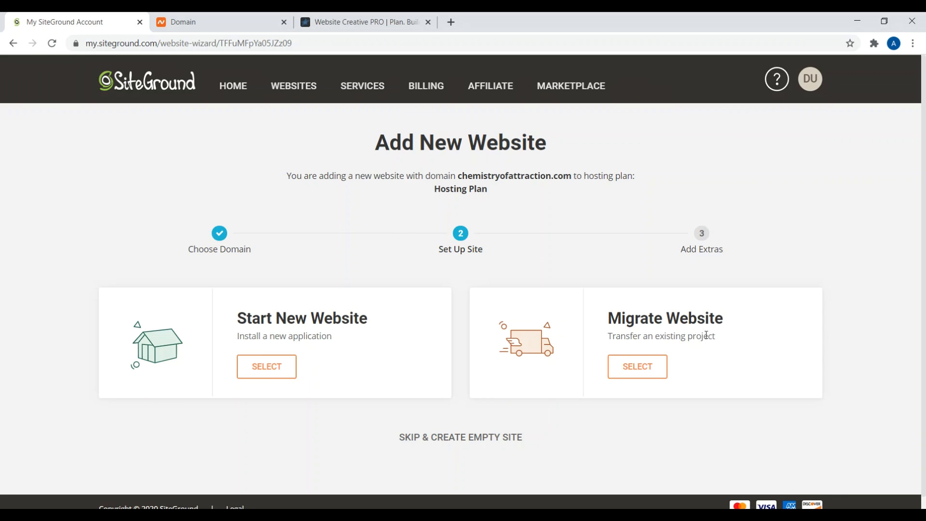
# Step: Choose Start New Website with WordPress as the application
pyautogui.click(270, 377)
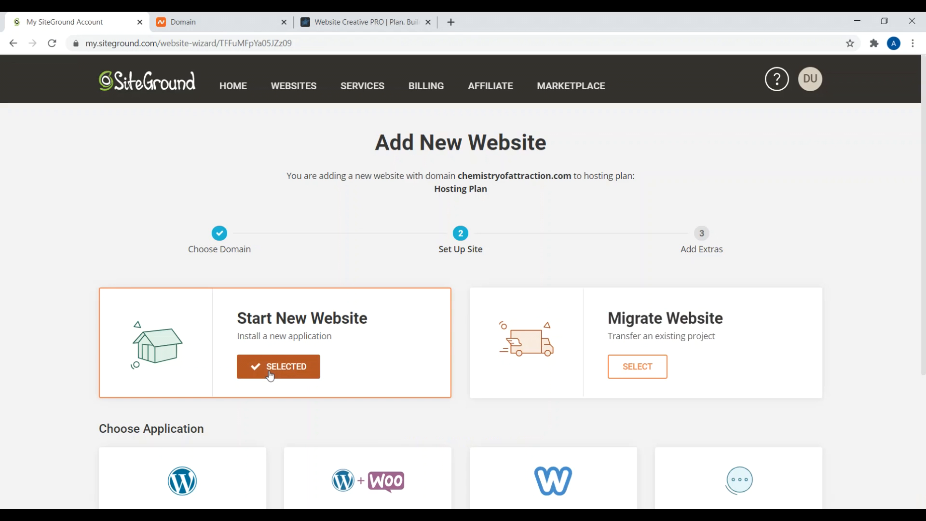
pyautogui.scroll(-2, 255, 343)
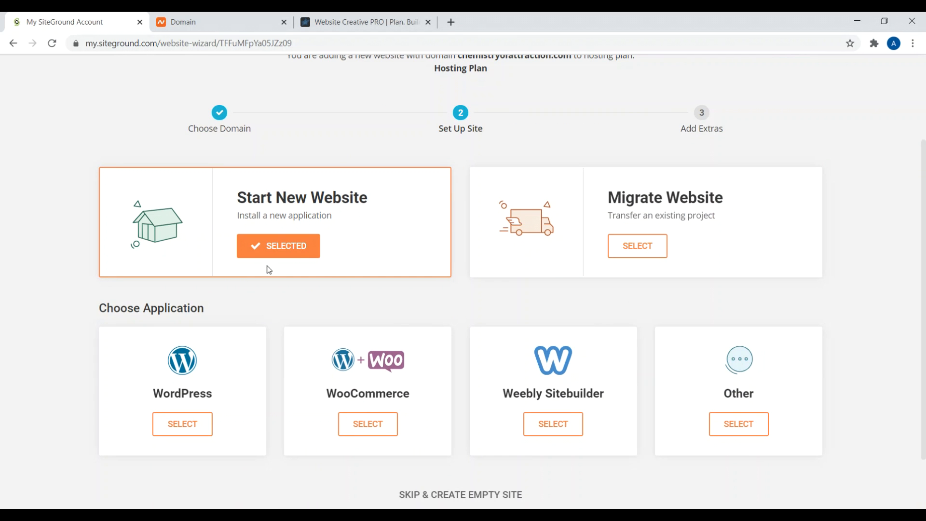
pyautogui.click(182, 425)
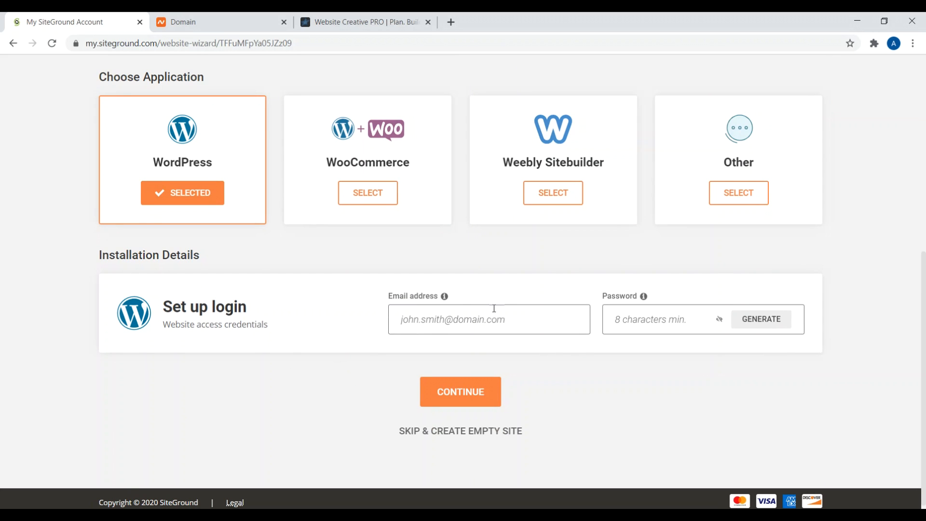
# Step: Enter the admin e-mail address and password, then submit the WordPress installation
pyautogui.click(434, 320)
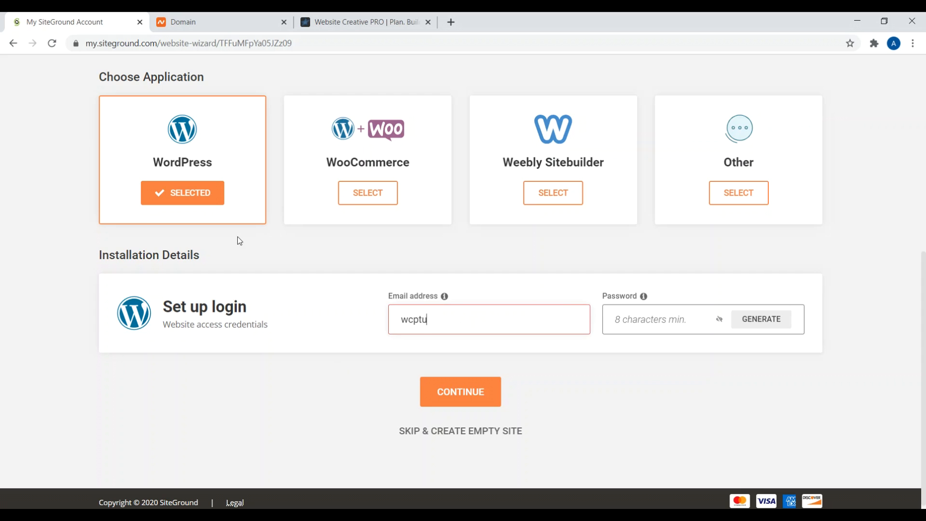
pyautogui.click(658, 319)
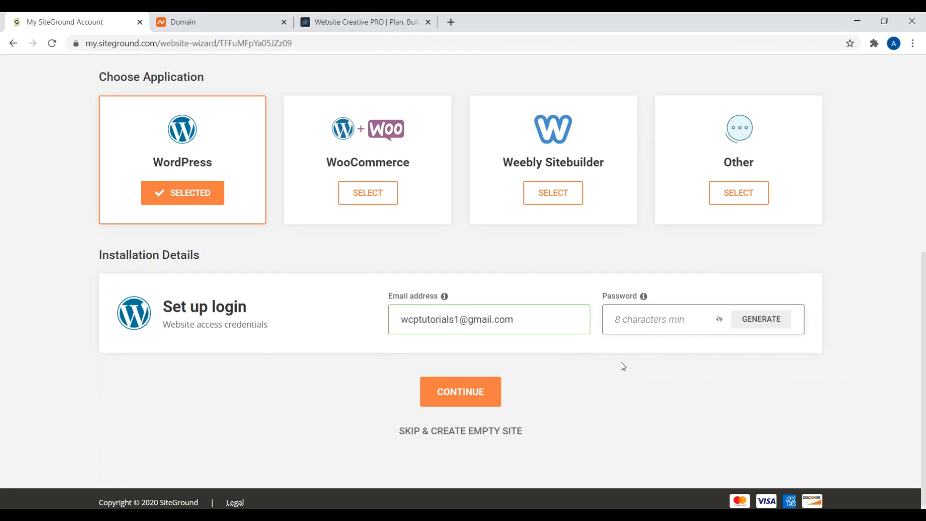
pyautogui.write('••••••••••')
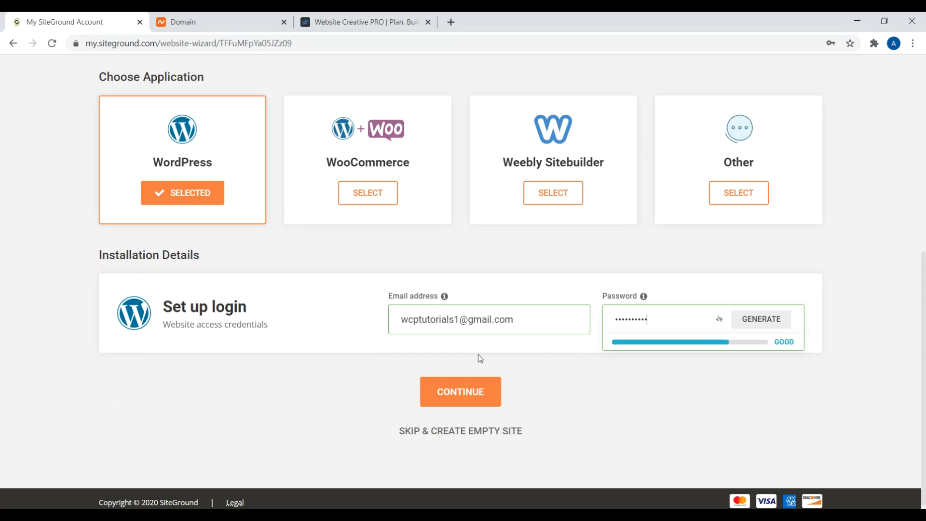
pyautogui.click(463, 395)
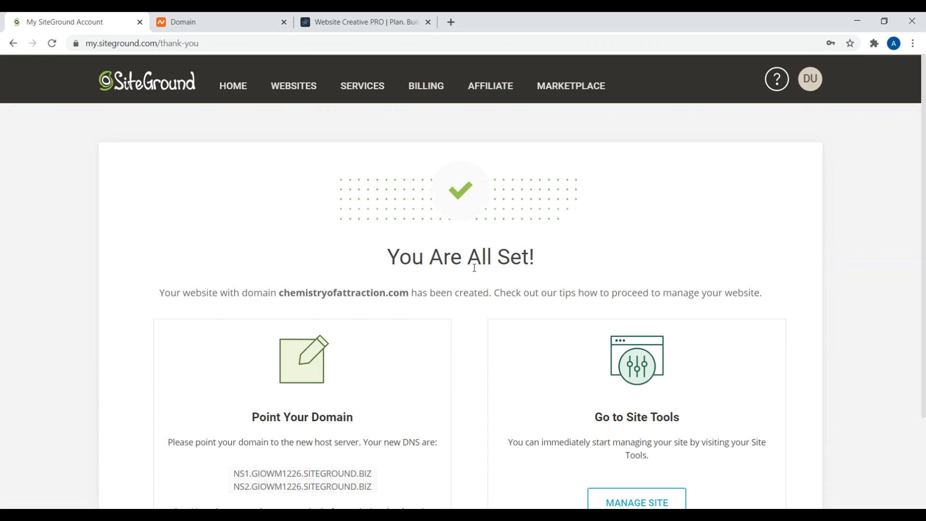
# Step: Read the new site's domain and DNS nameservers, then switch to the Namecheap domain tab
pyautogui.moveTo(277, 293); pyautogui.dragTo(452, 296)
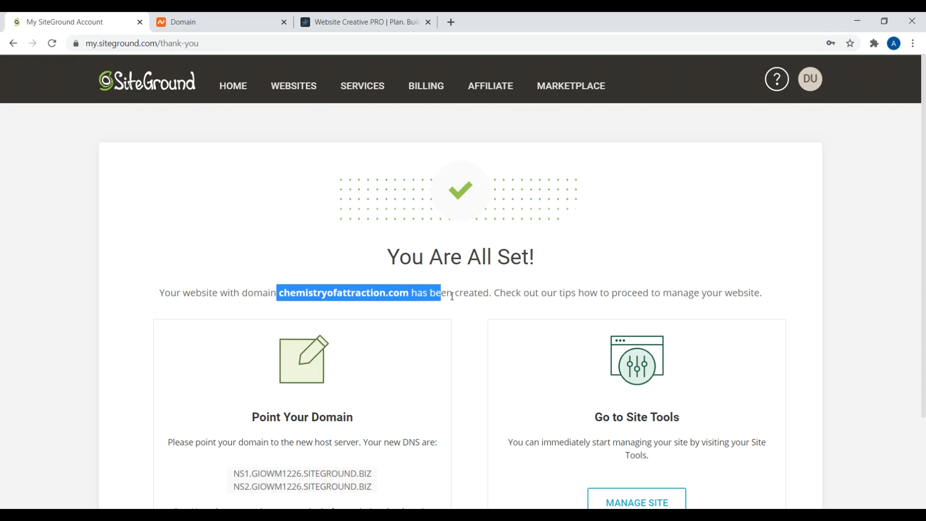
pyautogui.scroll(-3, 373, 294)
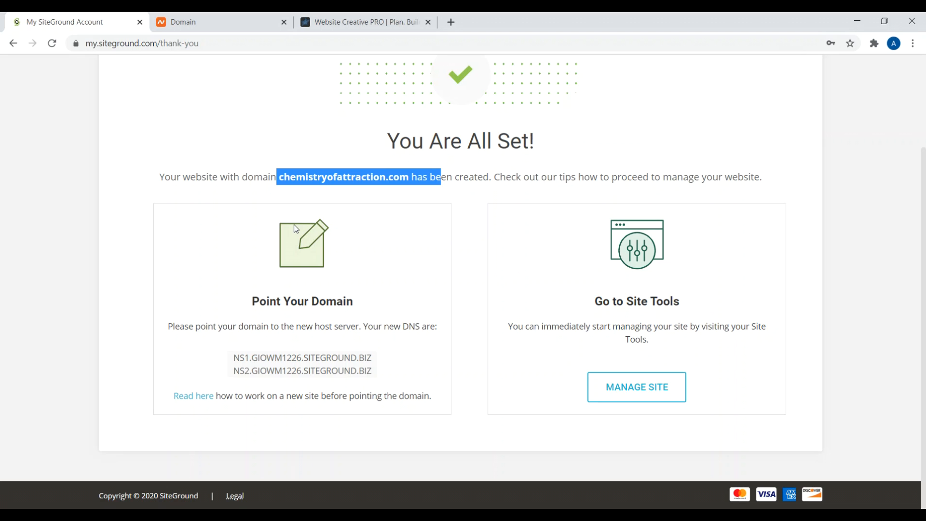
pyautogui.hotkey('ctrl', 'Tab')
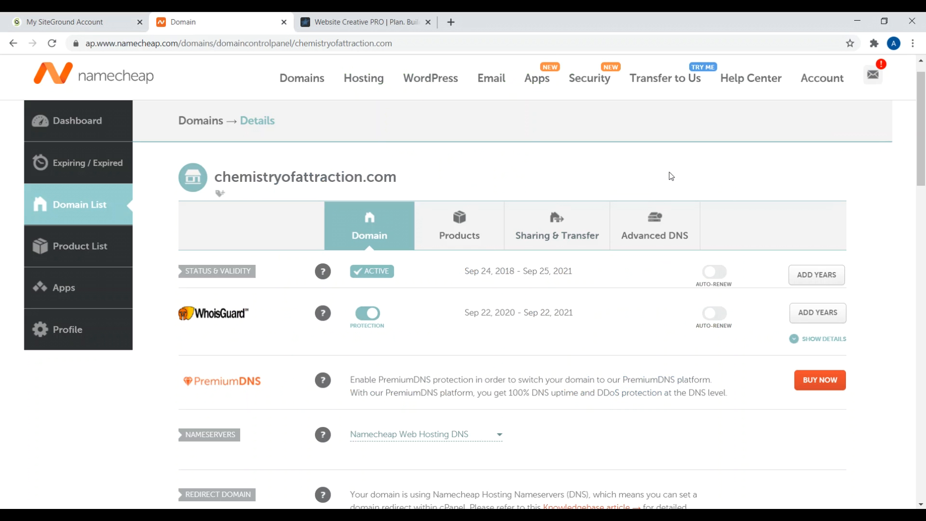
# Step: Switch the domain's nameserver type to Custom DNS
pyautogui.moveTo(423, 179); pyautogui.dragTo(231, 177)
pyautogui.moveTo(922, 124); pyautogui.dragTo(923, 175)
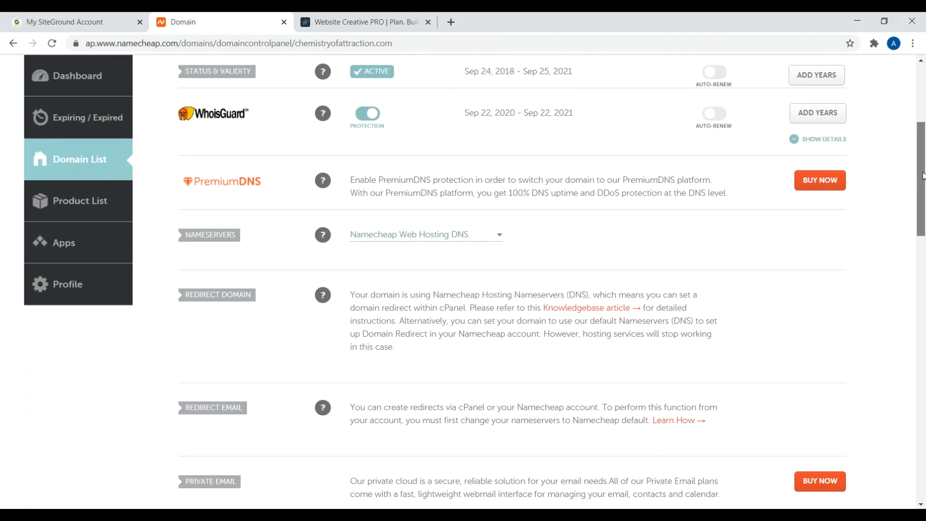
pyautogui.click(475, 236)
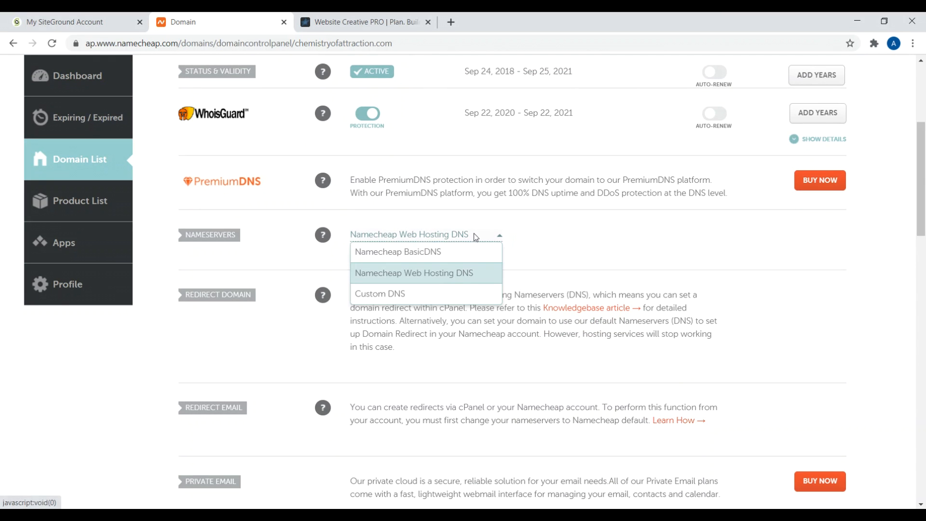
pyautogui.click(403, 293)
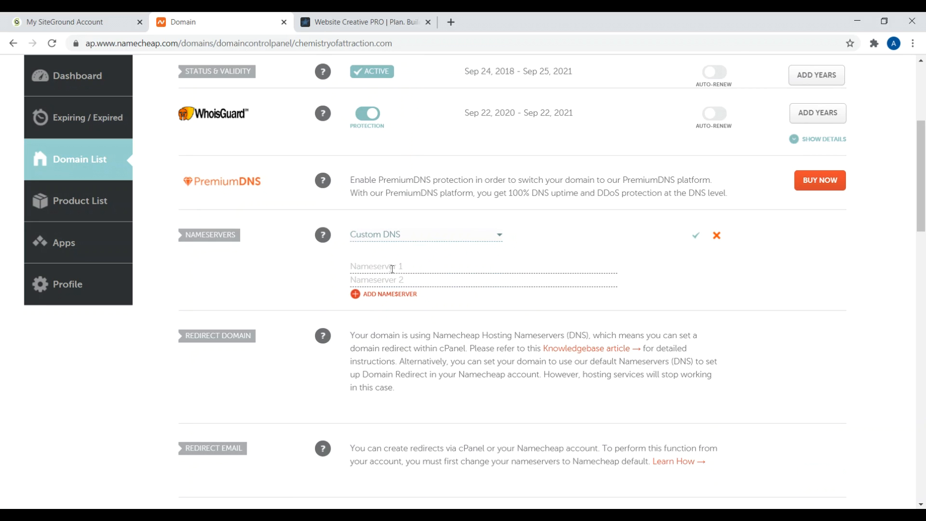
# Step: Enter NS1.GIOWM1226.SITEGROUND.BIZ from SiteGround's thank-you page as Nameserver 1
pyautogui.click(65, 22)
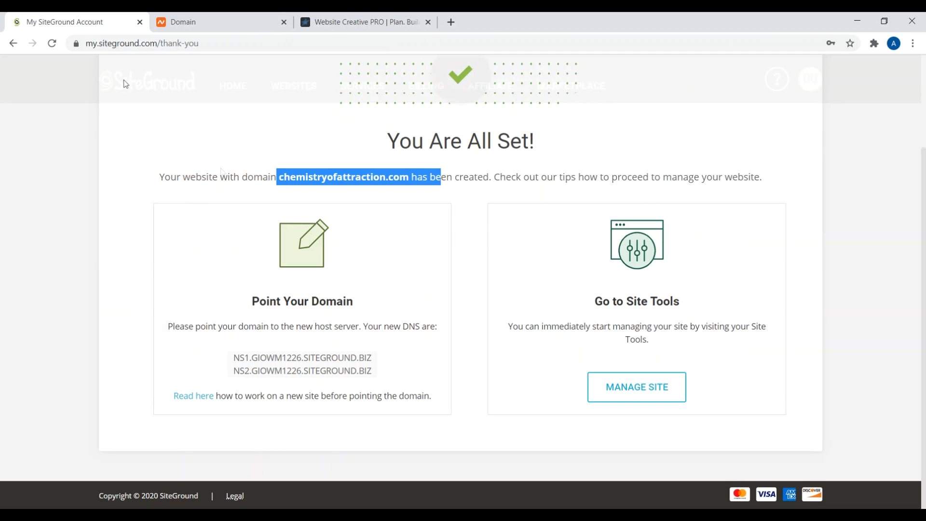
pyautogui.moveTo(358, 358); pyautogui.dragTo(234, 359)
pyautogui.rightClick(234, 360)
pyautogui.click(256, 366)
pyautogui.hotkey('ctrl', 'Tab')
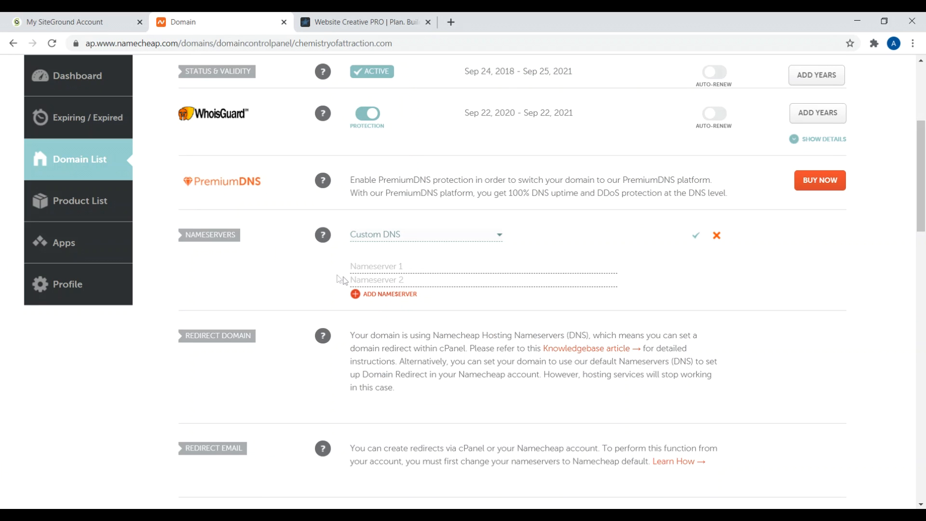
pyautogui.rightClick(363, 267)
pyautogui.click(400, 358)
# Step: Enter NS2.GIOWM1226.SITEGROUND.BIZ as Nameserver 2 and save the custom nameservers
pyautogui.click(65, 22)
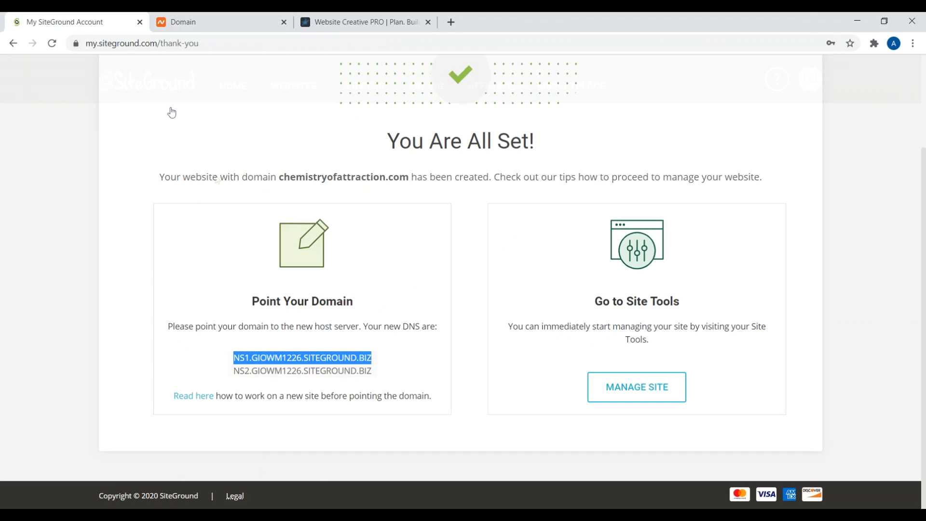
pyautogui.moveTo(372, 371); pyautogui.dragTo(235, 370)
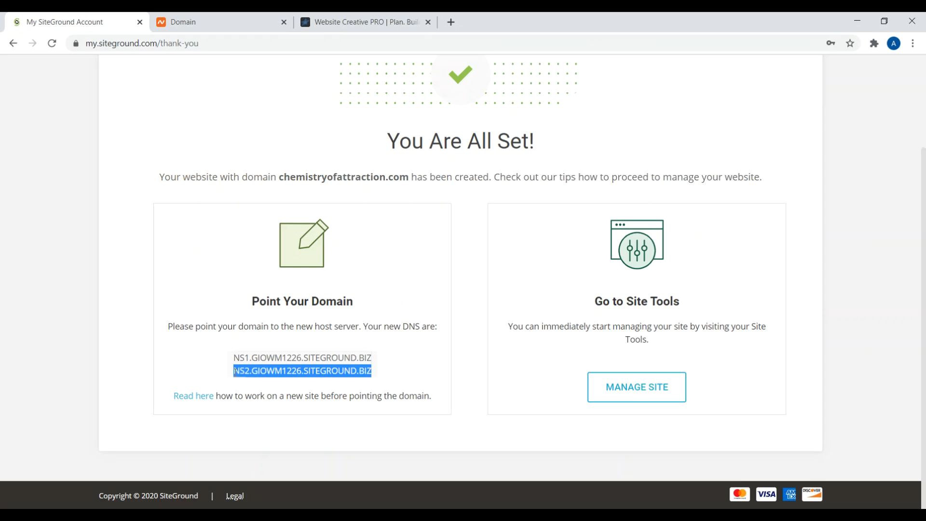
pyautogui.rightClick(249, 370)
pyautogui.click(270, 383)
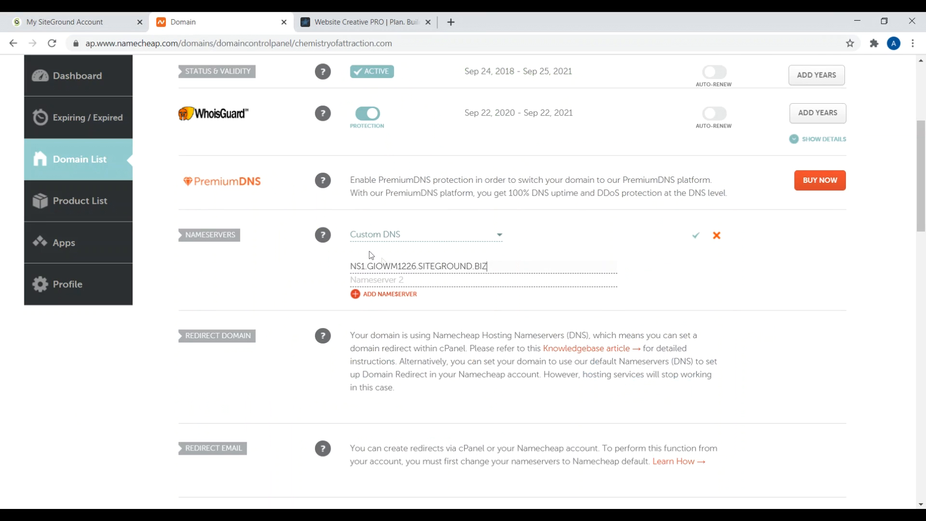
pyautogui.rightClick(398, 279)
pyautogui.click(437, 371)
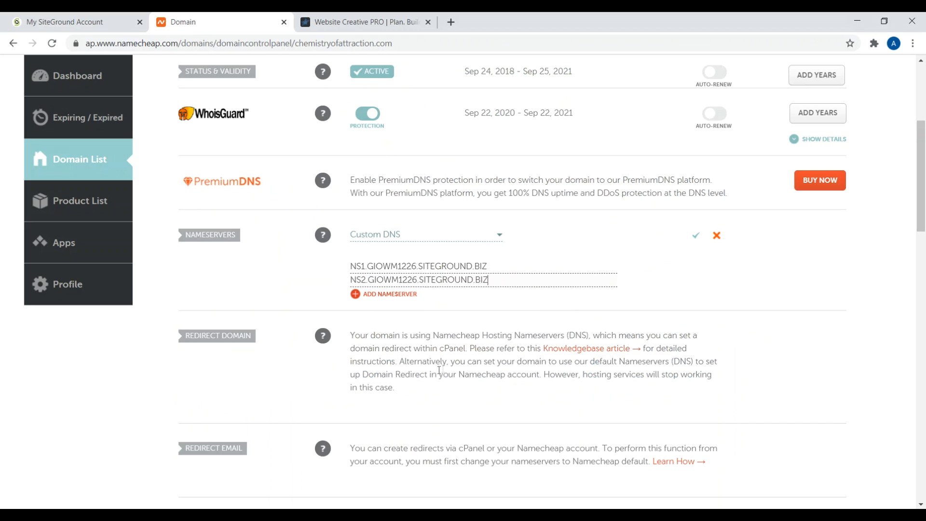
pyautogui.click(697, 237)
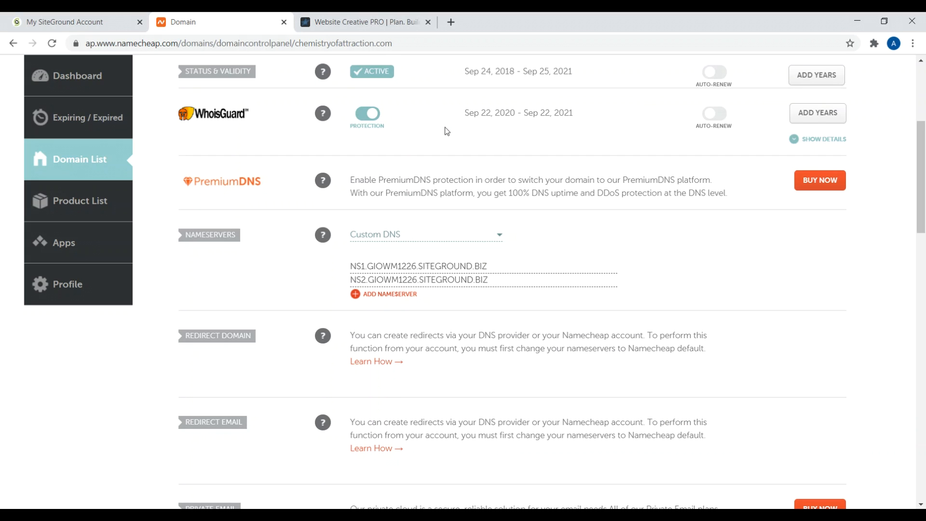
# Step: Open SiteGround's Websites list in a new tab
pyautogui.click(72, 22)
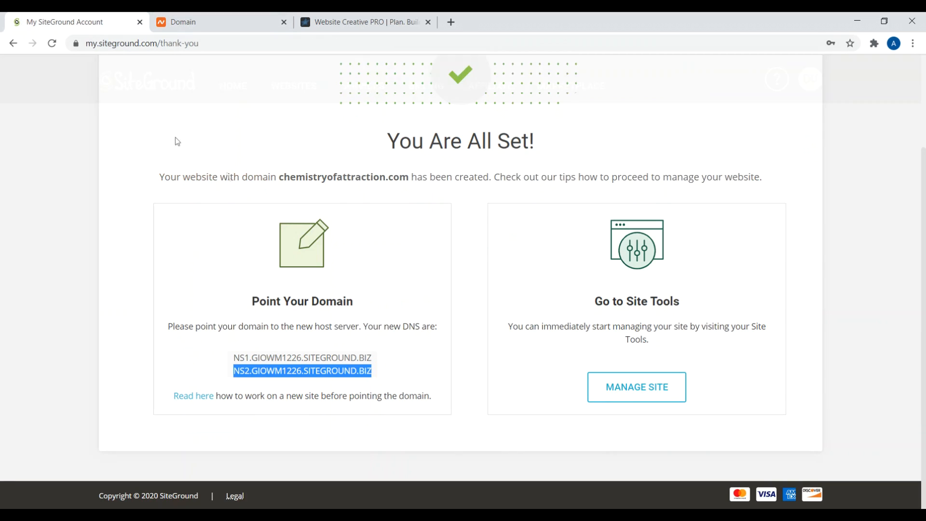
pyautogui.scroll(3, 478, 224)
pyautogui.rightClick(309, 95)
pyautogui.click(308, 95)
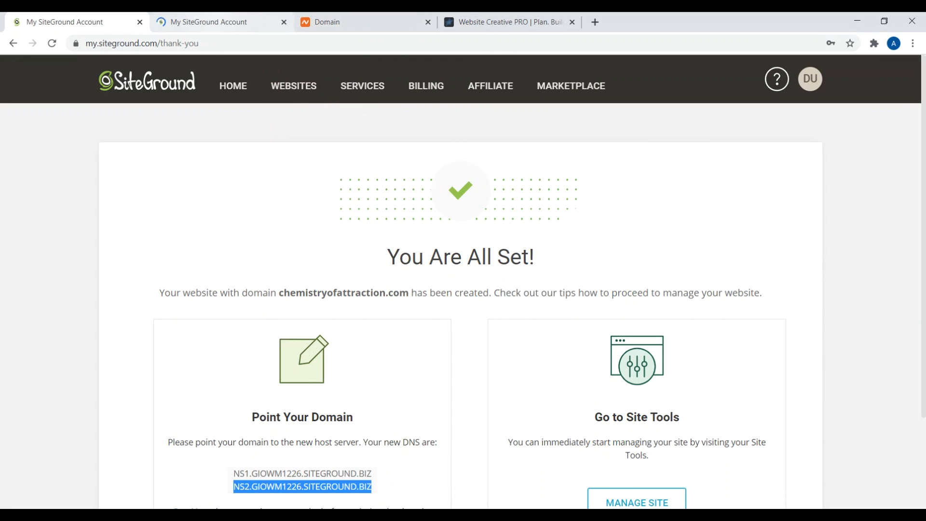
pyautogui.hotkey('ctrl', 'Tab')
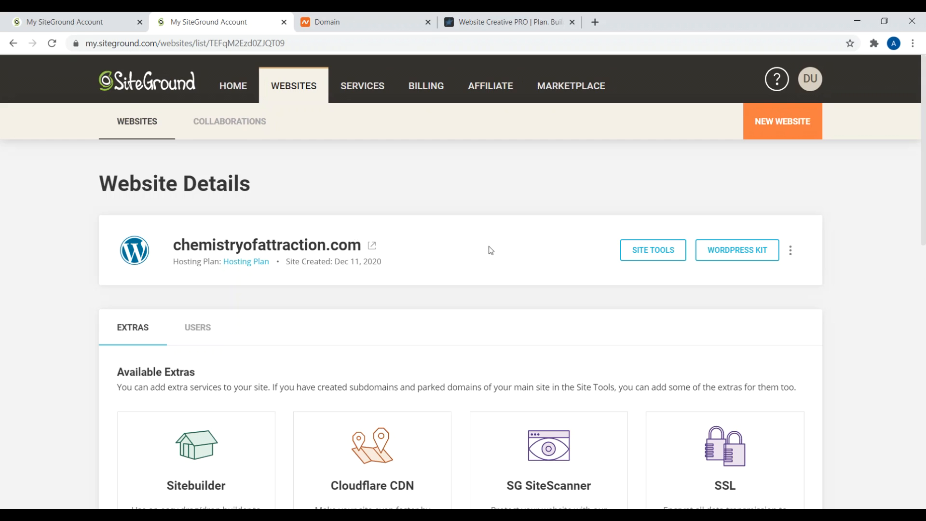
# Step: Add the SSL extra and activate free Let's Encrypt SSL for chemistryofattraction.com
pyautogui.scroll(-1, 487, 250)
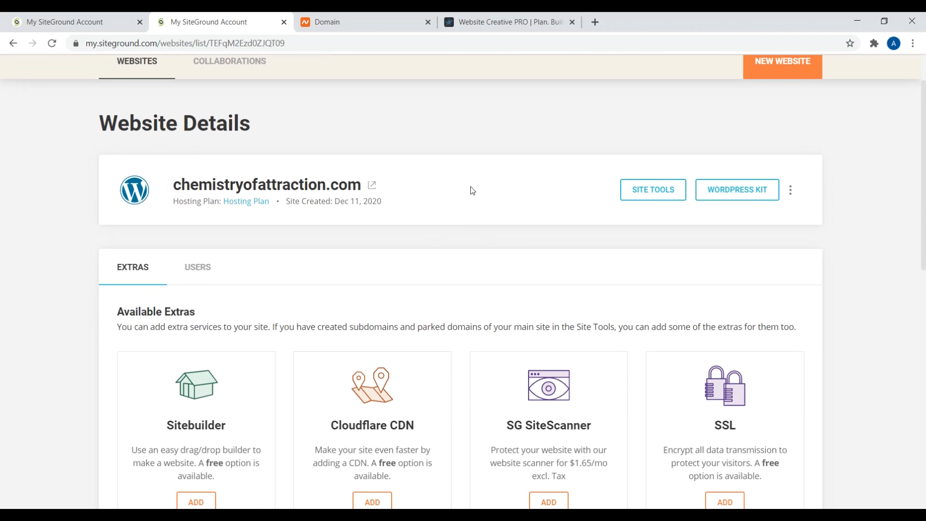
pyautogui.scroll(-2, 471, 188)
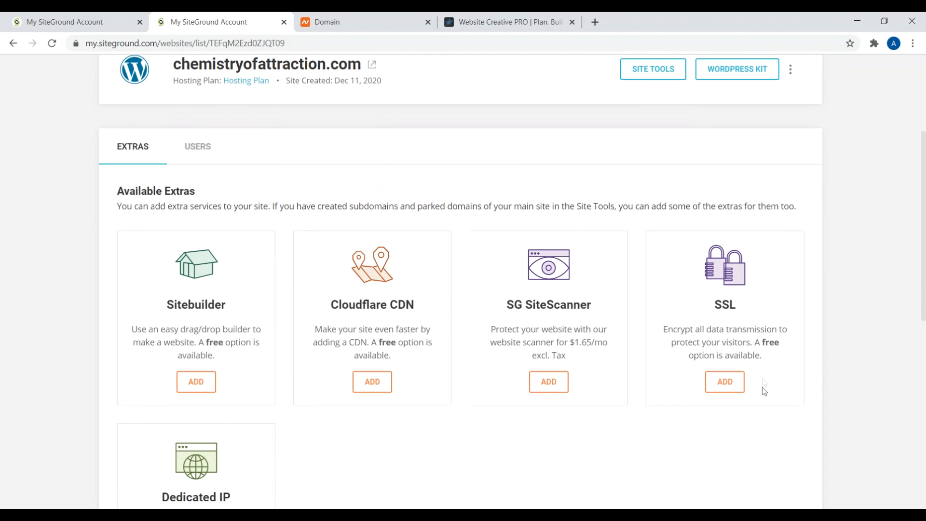
pyautogui.click(724, 384)
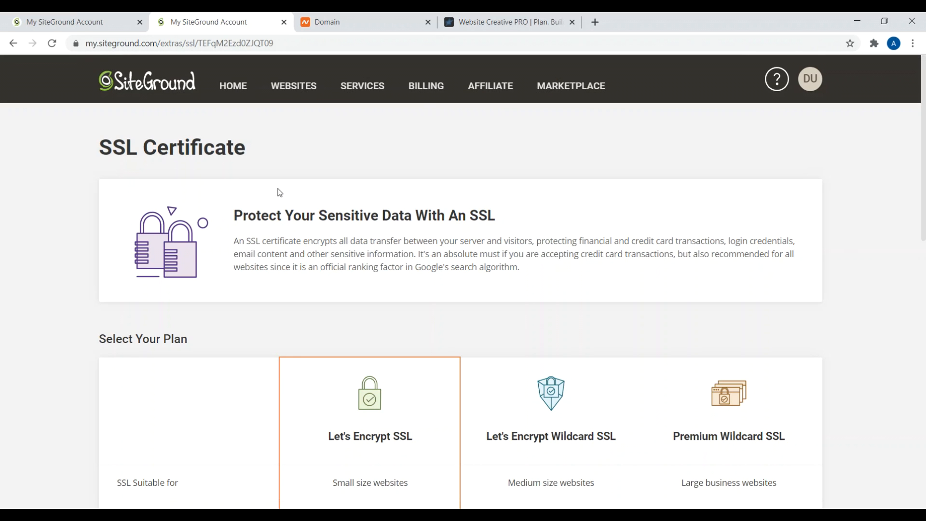
pyautogui.scroll(-4, 284, 192)
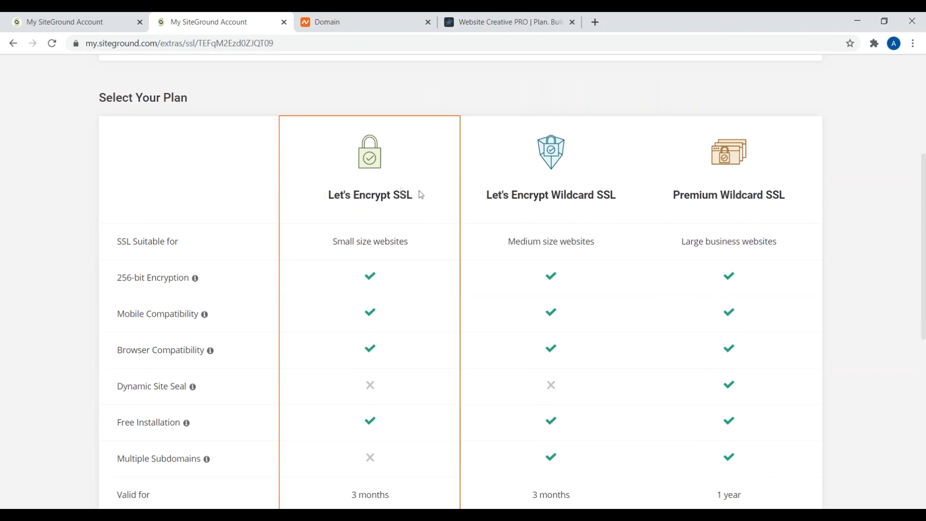
pyautogui.scroll(-4, 378, 208)
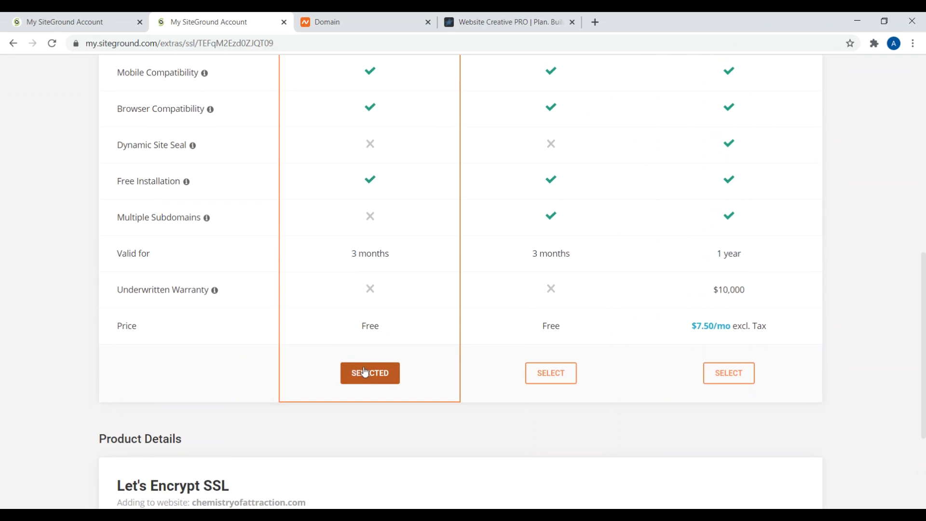
pyautogui.scroll(-3, 368, 378)
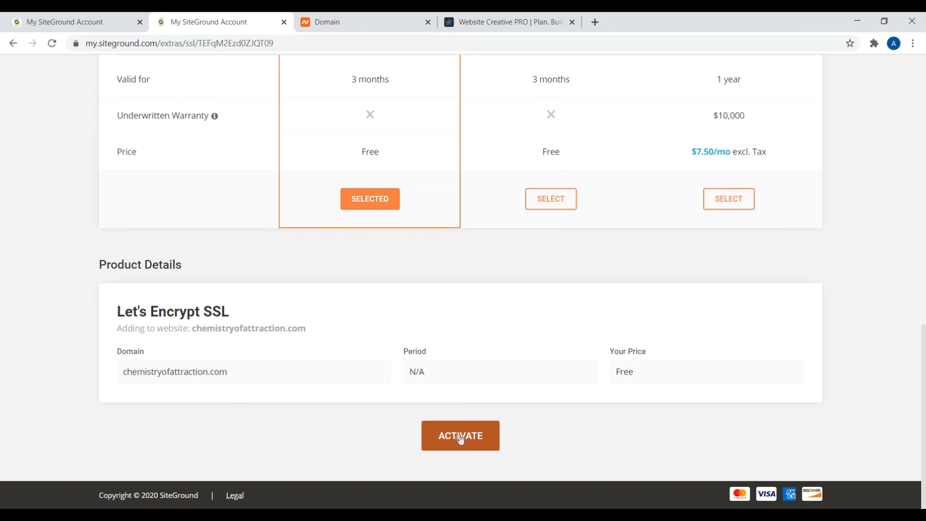
pyautogui.click(461, 441)
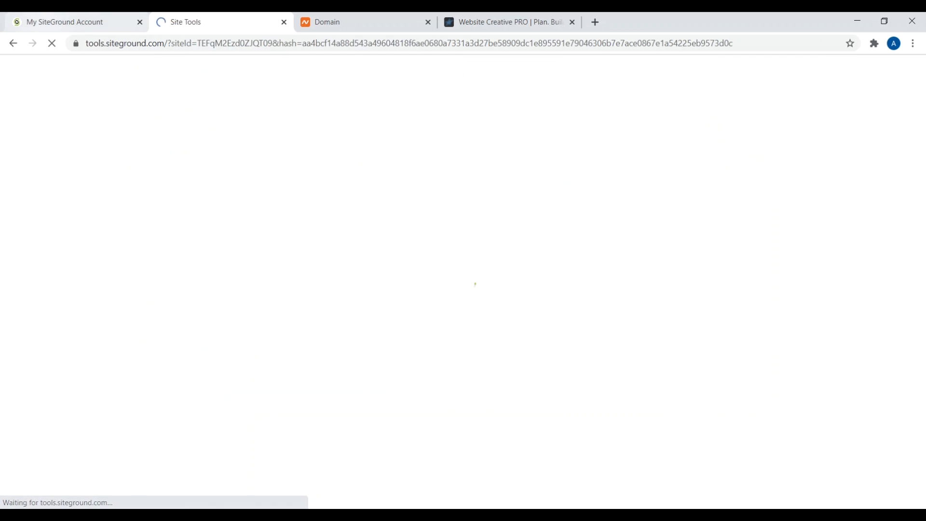
pyautogui.click(77, 22)
# Step: Open the site's Site Tools and go to Security > SSL Manager
pyautogui.scroll(-2, 518, 225)
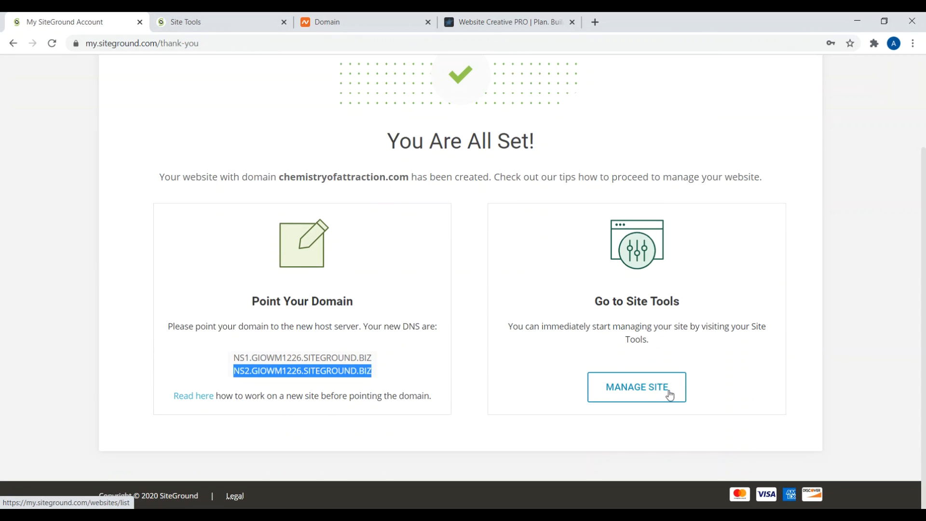
pyautogui.click(654, 394)
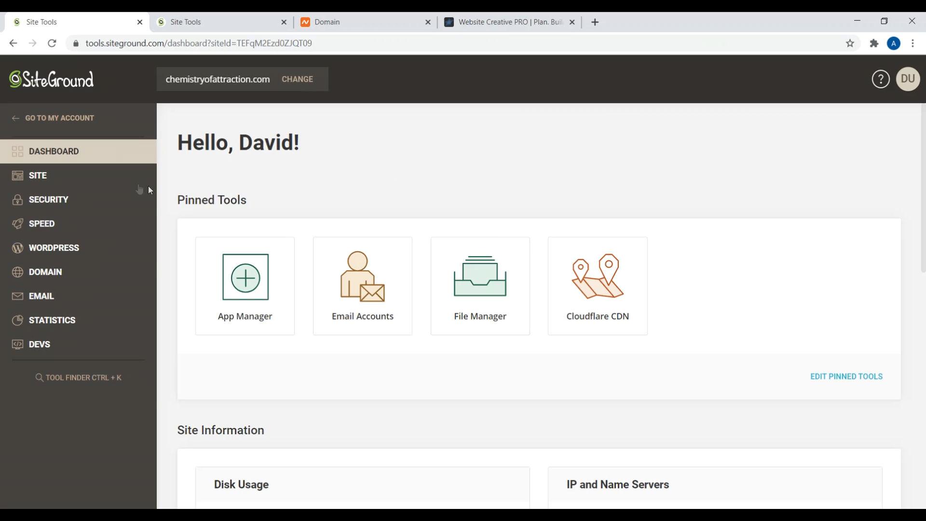
pyautogui.click(62, 200)
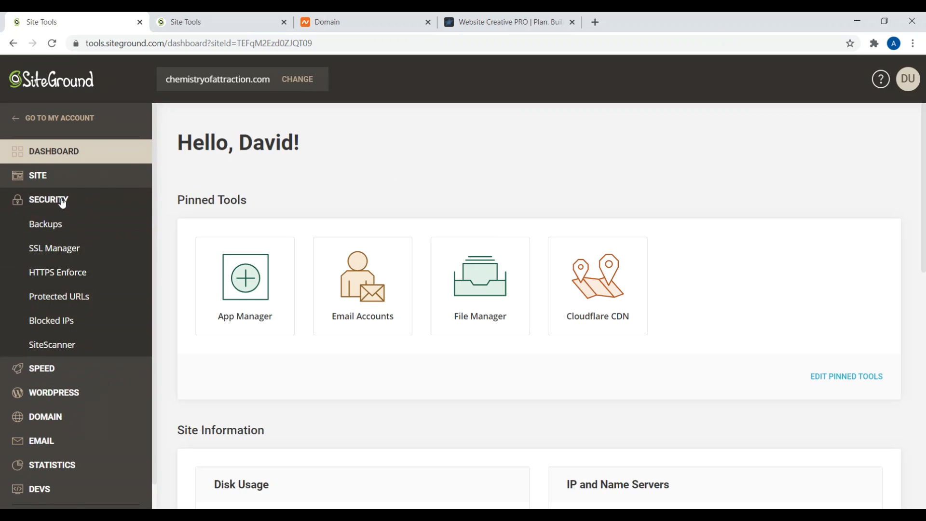
pyautogui.click(54, 249)
pyautogui.hotkey('ctrl', 'Tab')
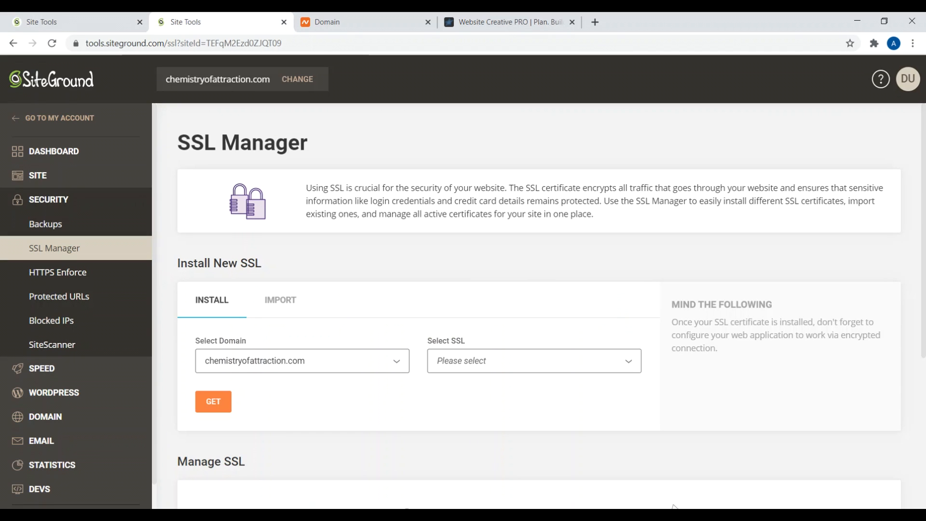
pyautogui.hotkey('ctrl', 'shift', 'Tab')
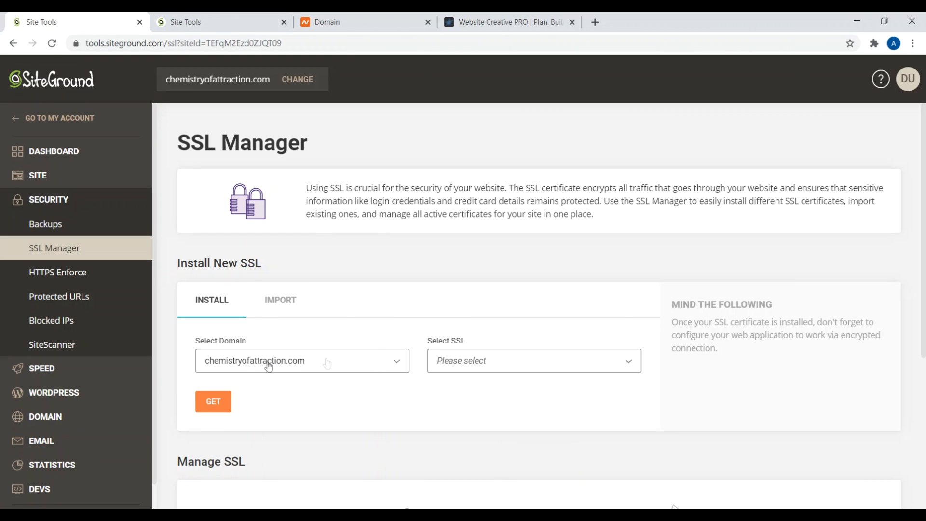
# Step: Install a Let's Encrypt certificate for chemistryofattraction.com
pyautogui.scroll(-1, 277, 361)
pyautogui.click(488, 297)
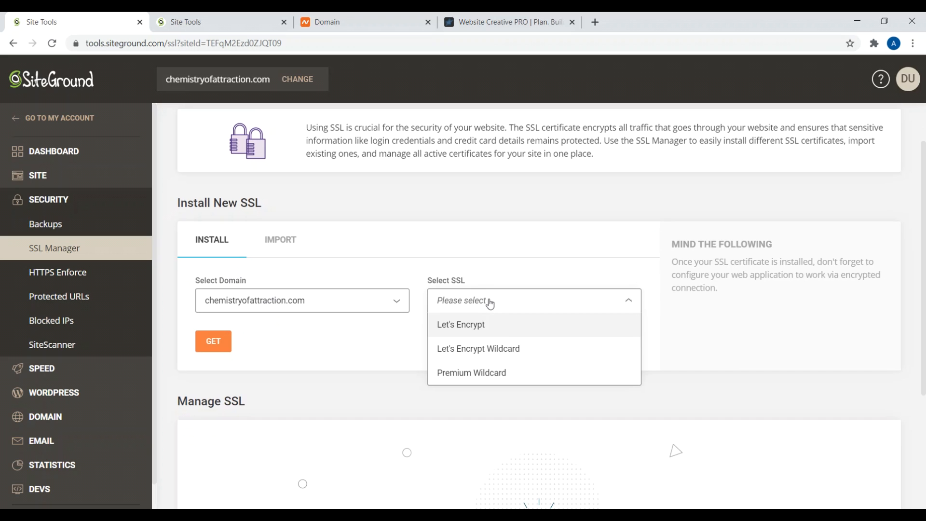
pyautogui.click(470, 324)
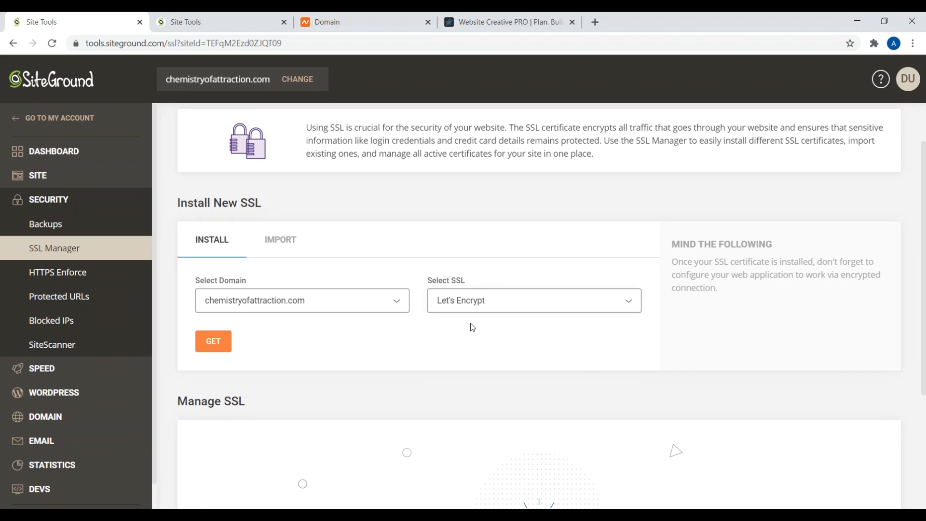
pyautogui.click(212, 348)
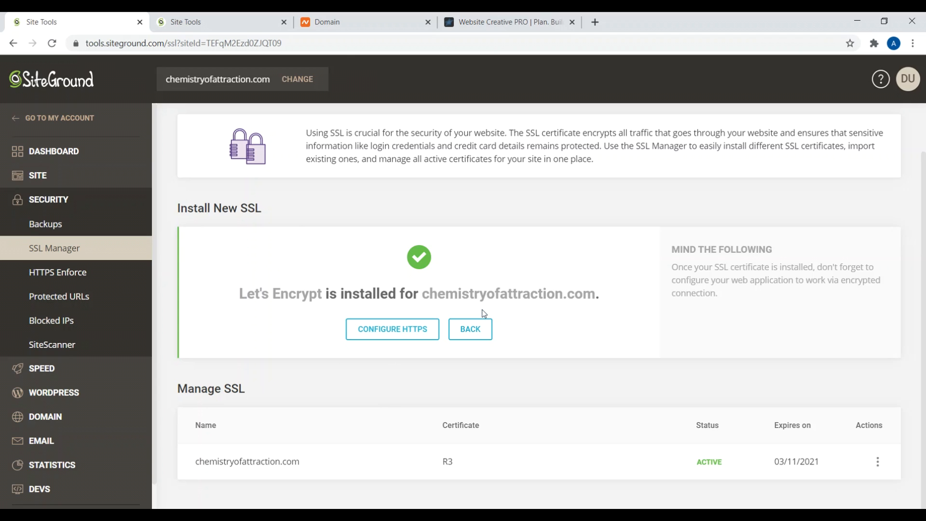
# Step: From Website Details, use the WordPress Kit to open WordPress Admin in a new tab
pyautogui.click(505, 21)
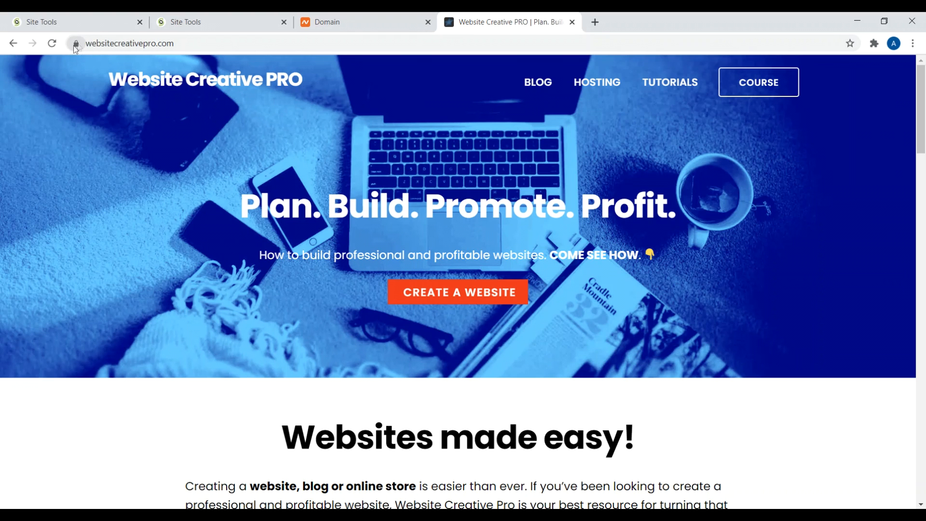
pyautogui.click(206, 20)
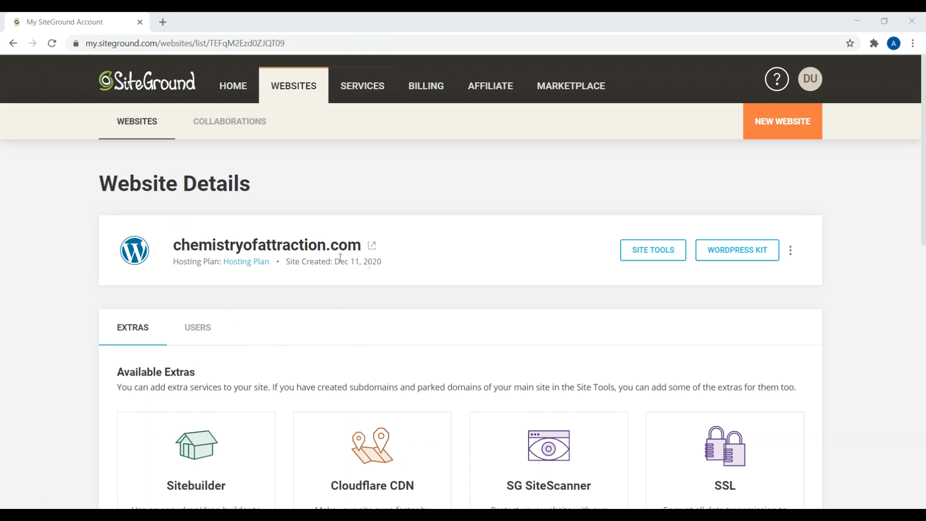
pyautogui.click(737, 249)
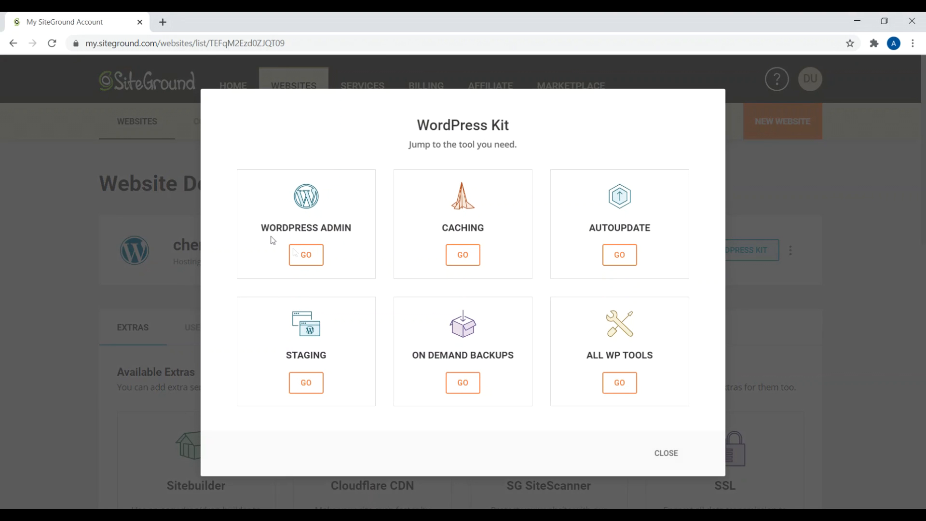
pyautogui.click(305, 259)
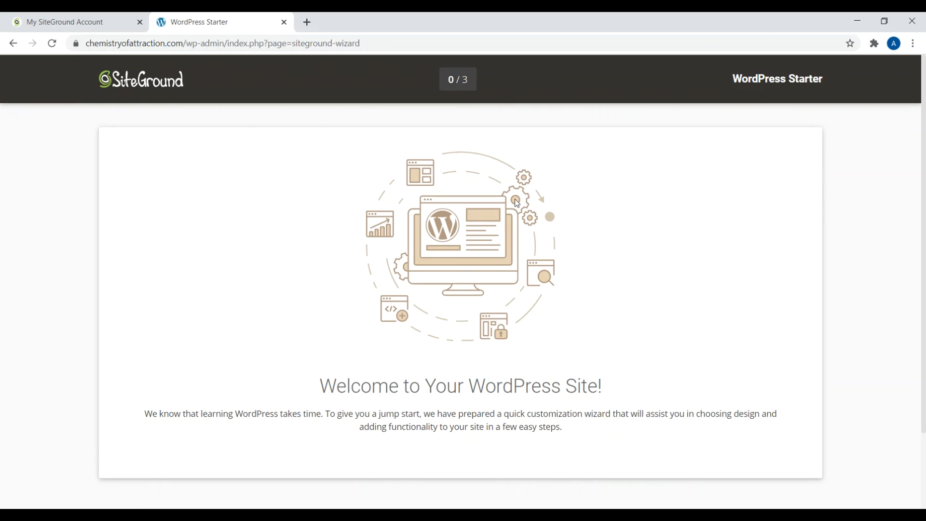
# Step: Deactivate and delete the WordPress Starter plugin, then return to the Dashboard
pyautogui.scroll(-2, 500, 190)
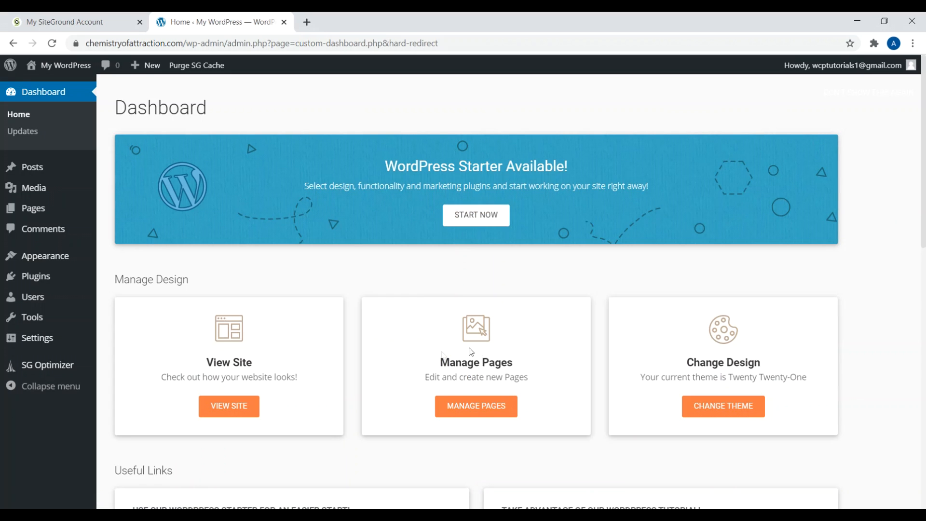
pyautogui.click(48, 280)
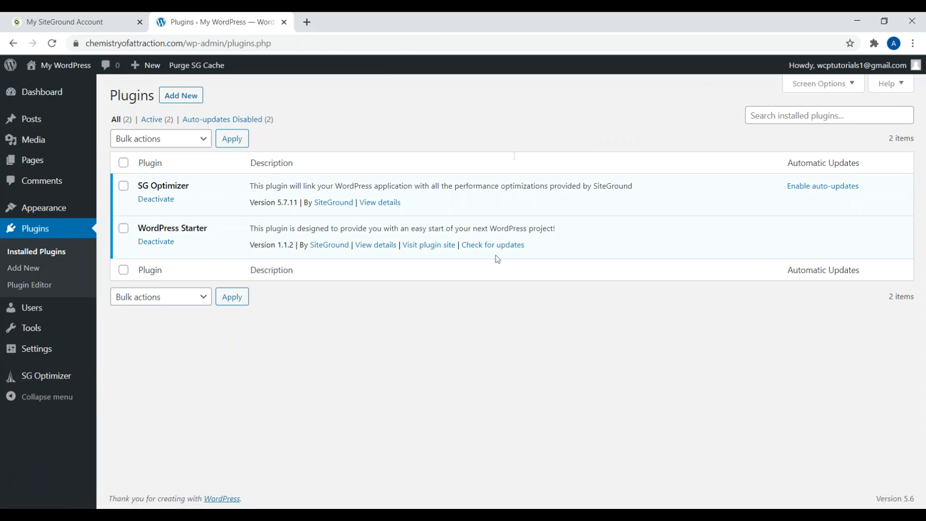
pyautogui.click(164, 244)
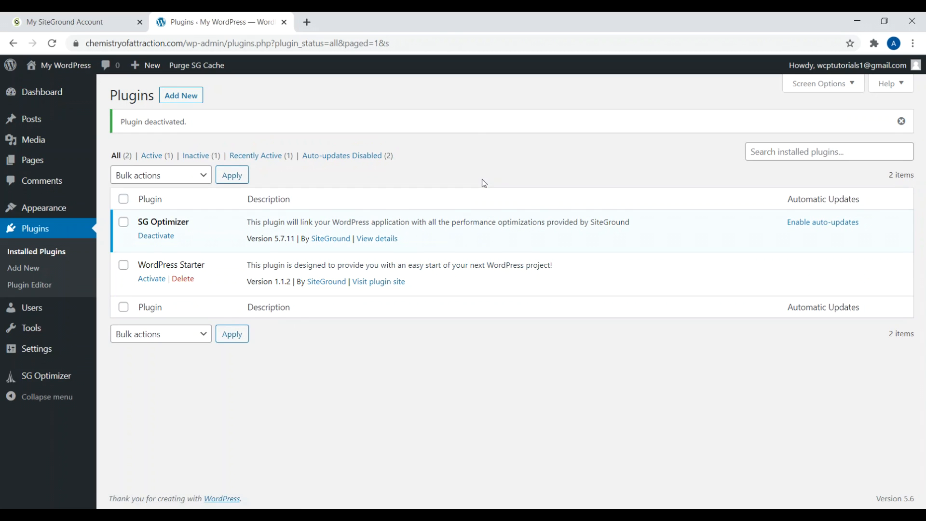
pyautogui.click(181, 279)
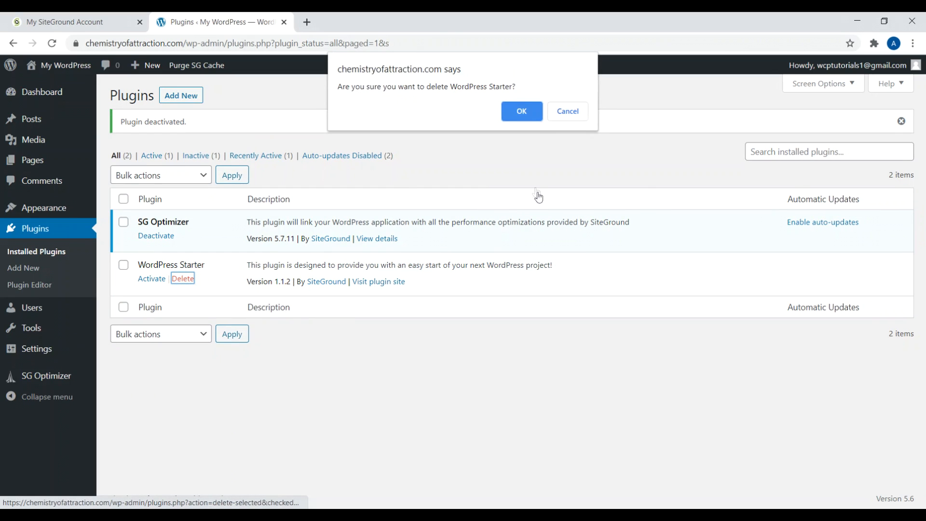
pyautogui.click(522, 112)
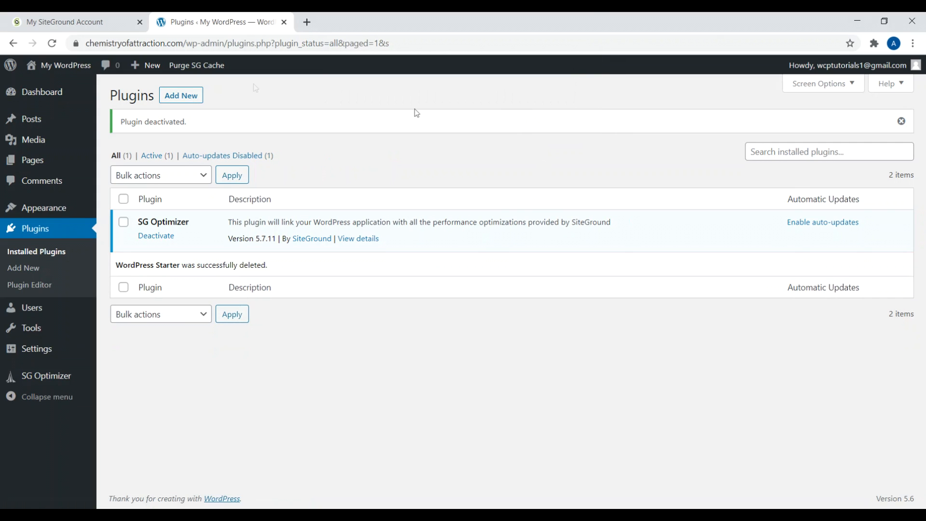
pyautogui.click(39, 97)
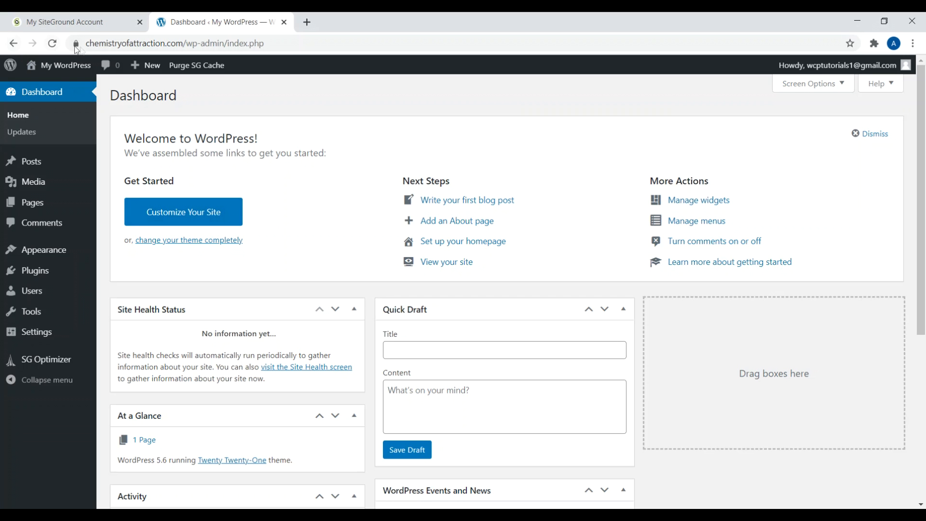
# Step: Preview the live site in a new tab, then close it
pyautogui.rightClick(63, 67)
pyautogui.click(97, 73)
pyautogui.click(322, 23)
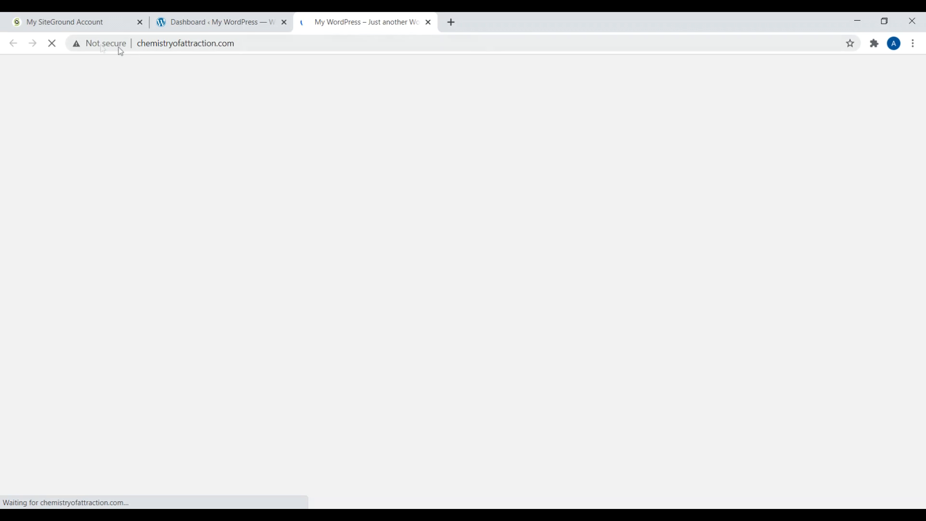
pyautogui.click(428, 22)
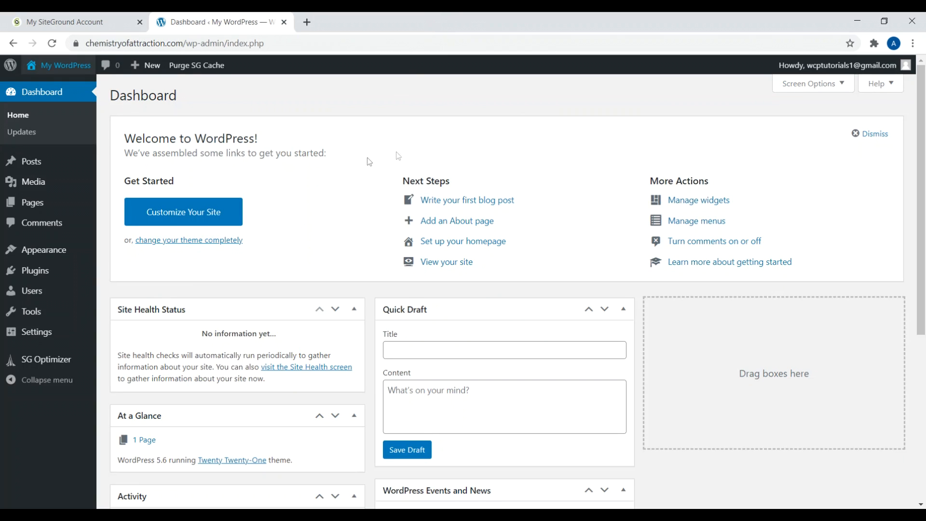
# Step: Turn on Enable HTTPS in SG Optimizer's Environment Optimization and confirm it
pyautogui.click(48, 365)
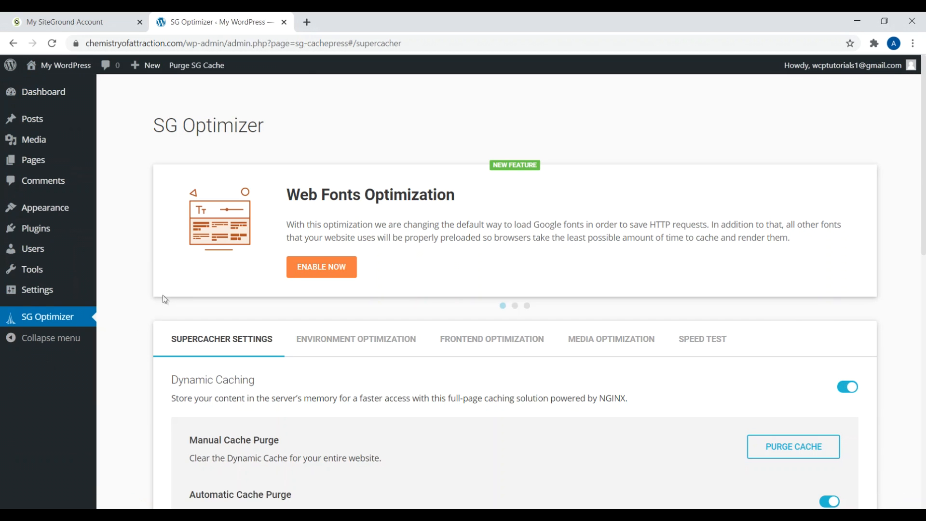
pyautogui.click(336, 340)
pyautogui.moveTo(241, 382); pyautogui.dragTo(189, 381)
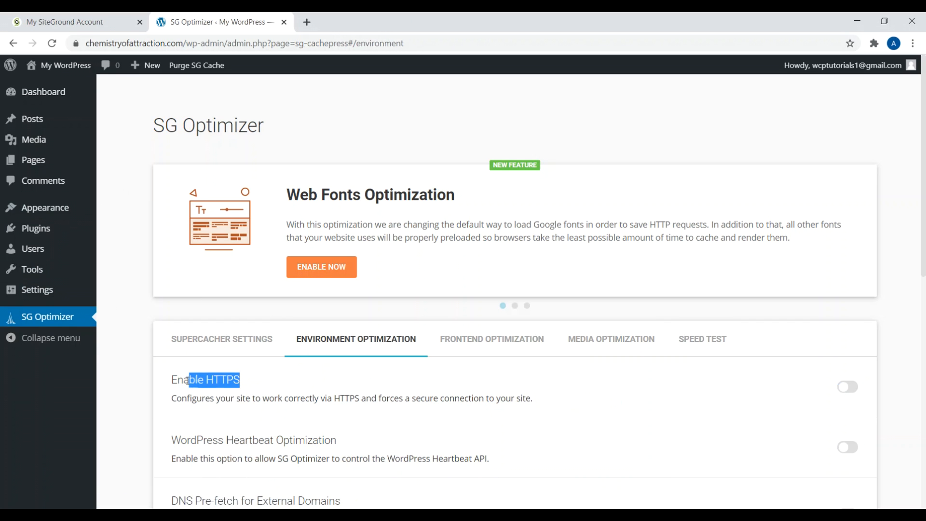
pyautogui.click(844, 396)
pyautogui.click(553, 389)
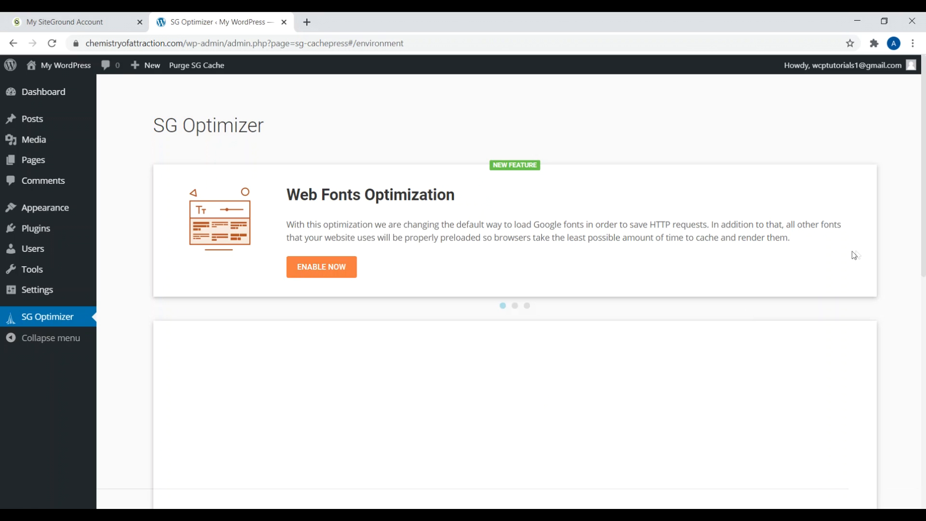
pyautogui.scroll(-6, 805, 329)
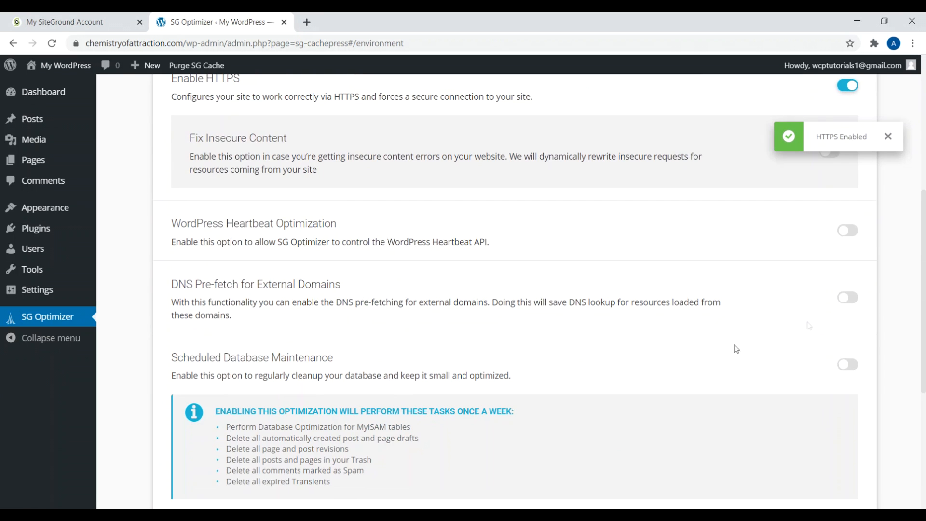
pyautogui.scroll(-2, 925, 247)
pyautogui.scroll(8, 192, 185)
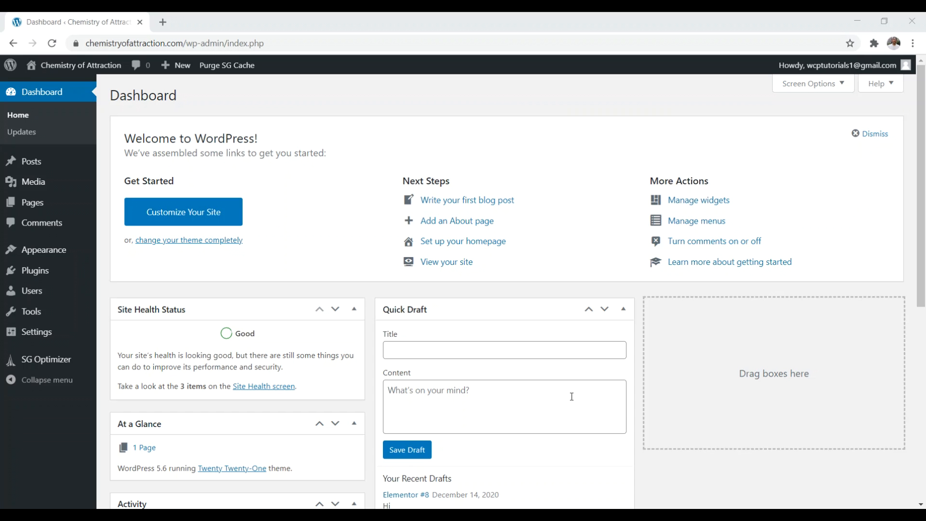
# Step: Set a custom permalink structure of /blog/%postname%/ and save the changes
pyautogui.moveTo(37, 333)
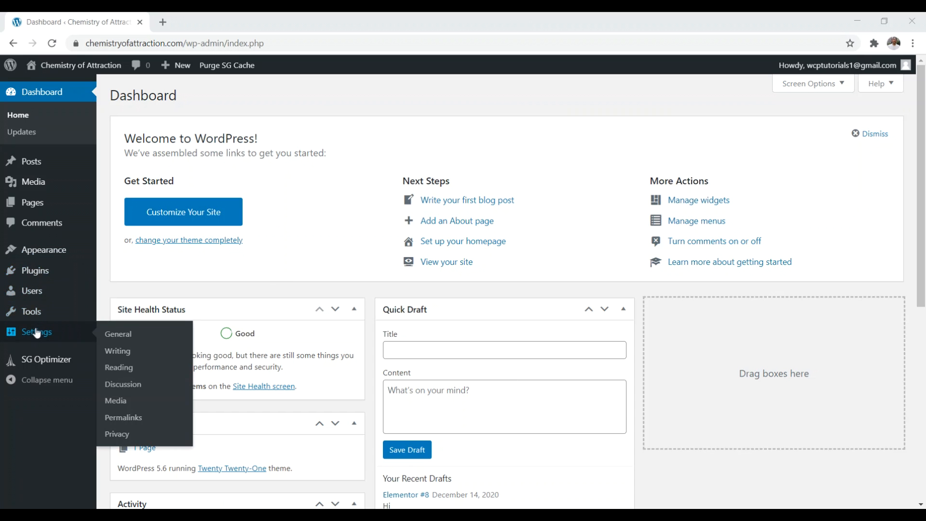
pyautogui.click(137, 418)
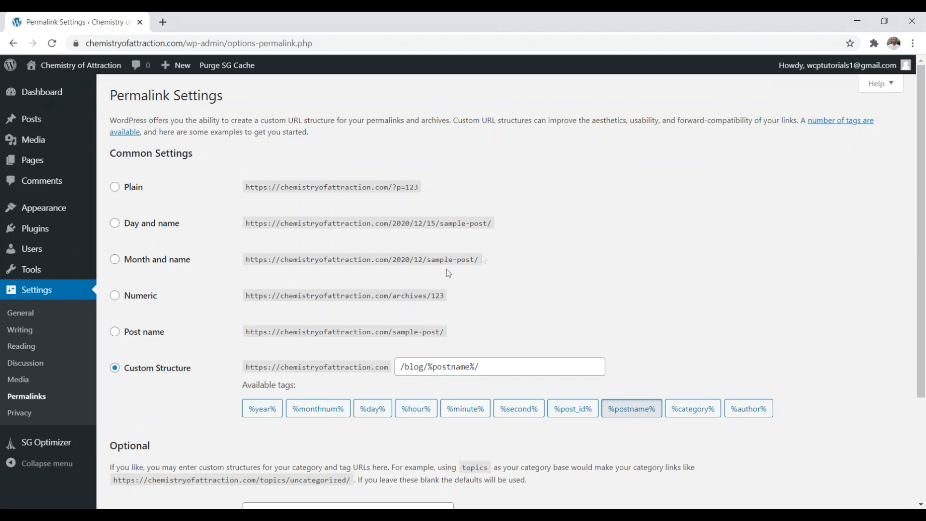
pyautogui.moveTo(447, 333); pyautogui.dragTo(249, 332)
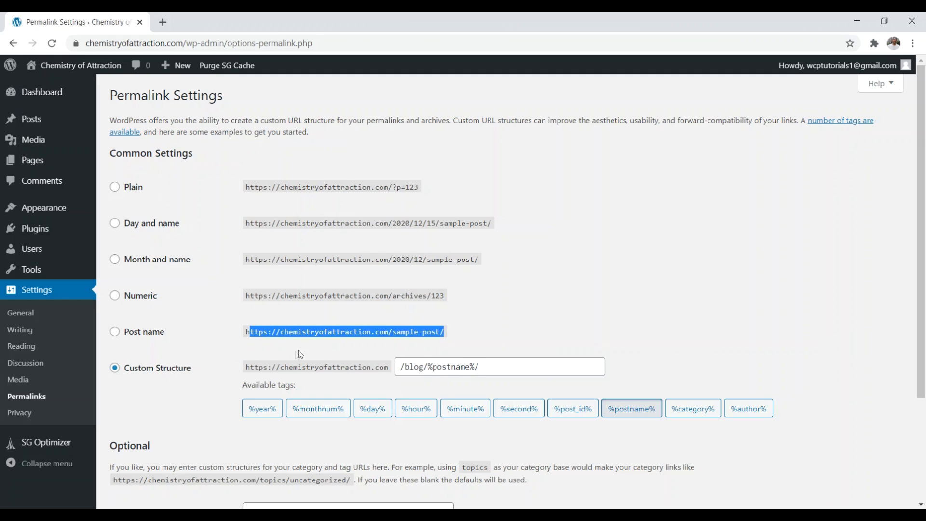
pyautogui.click(115, 332)
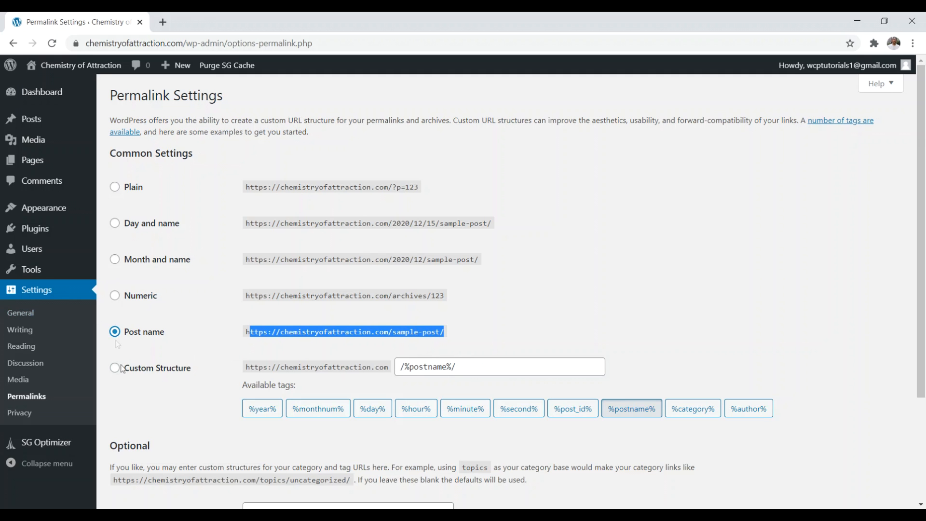
pyautogui.click(115, 368)
pyautogui.click(399, 367)
pyautogui.write('/blog')
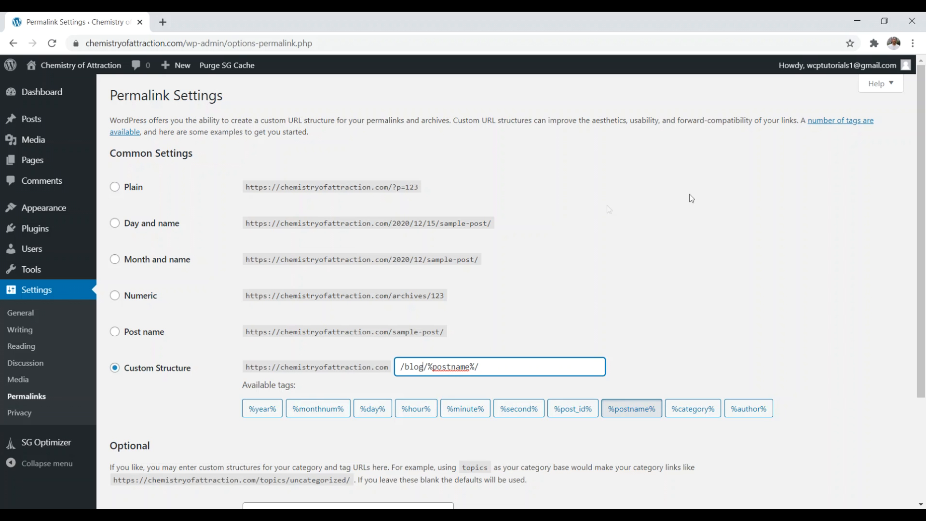
pyautogui.moveTo(922, 149); pyautogui.dragTo(922, 263)
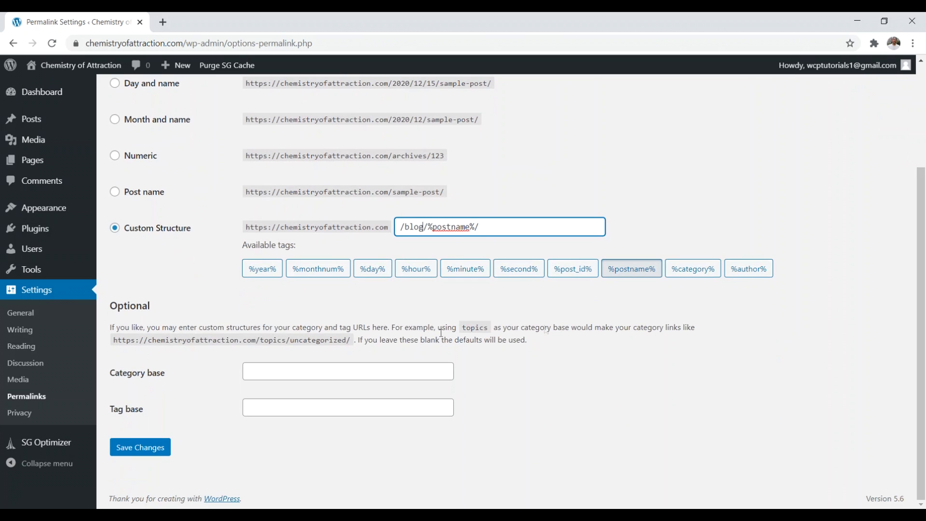
pyautogui.click(144, 448)
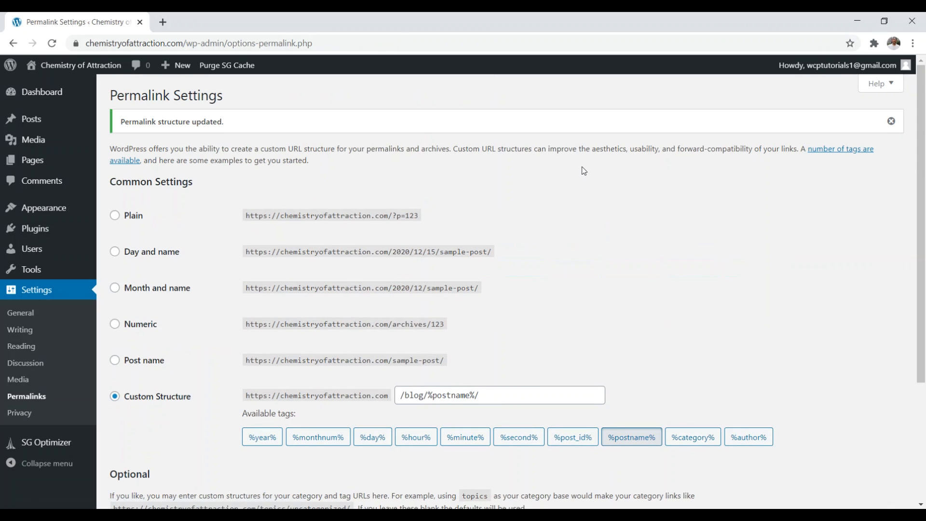
# Step: Search for 'yoast seo', install and activate Yoast SEO, then open the Sample Page
pyautogui.click(37, 236)
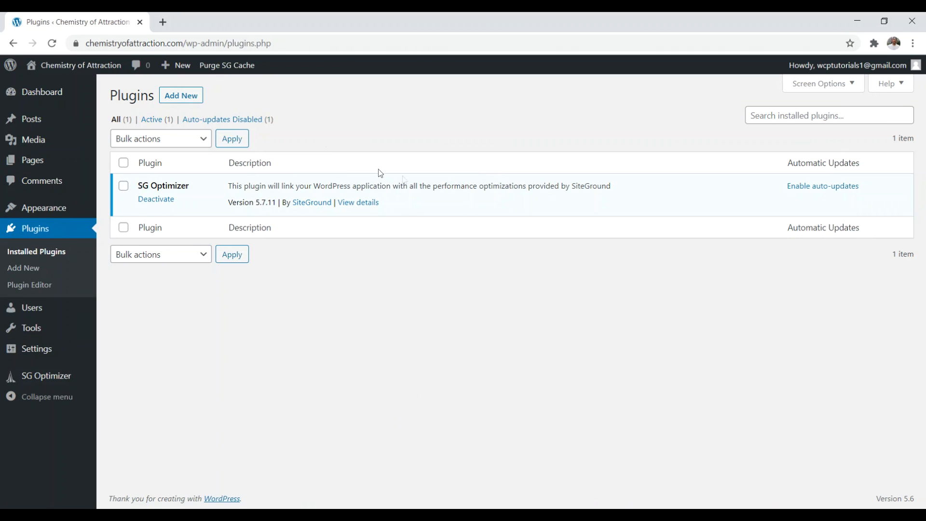
pyautogui.click(183, 99)
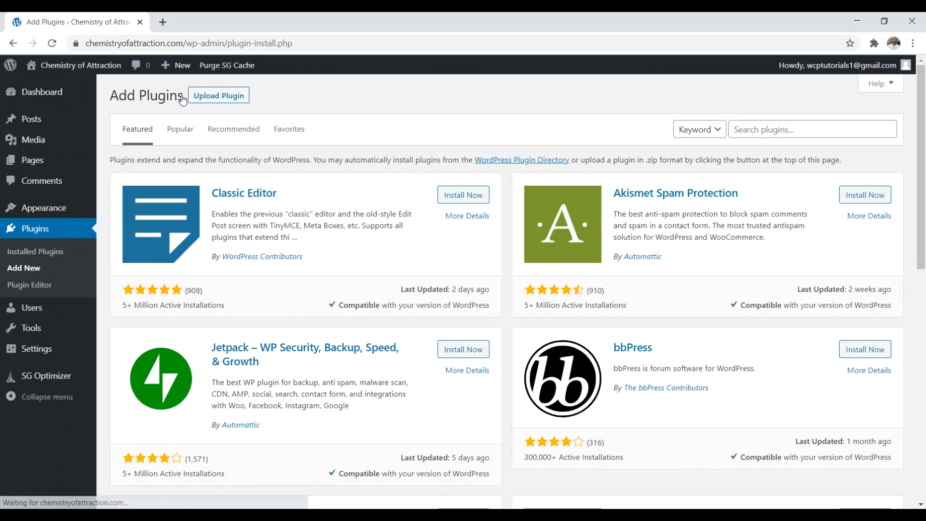
pyautogui.click(785, 128)
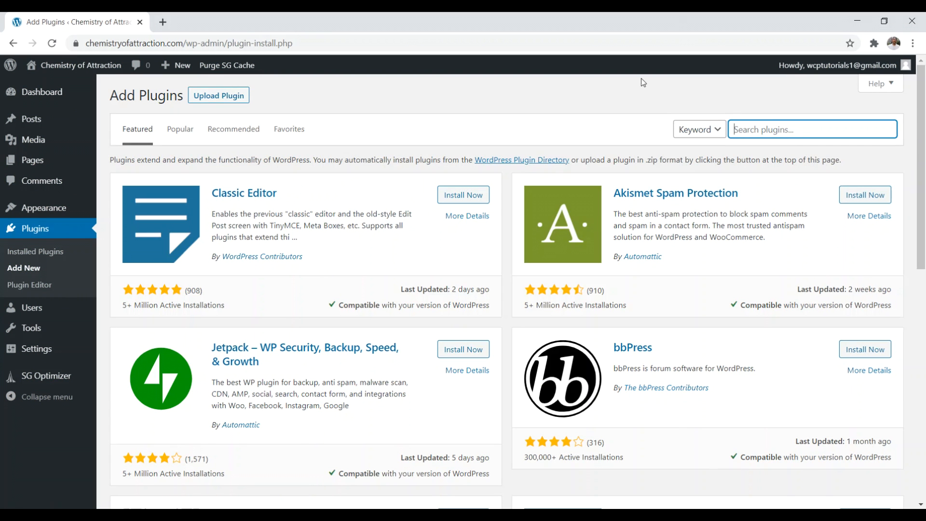
pyautogui.write('yoast seo')
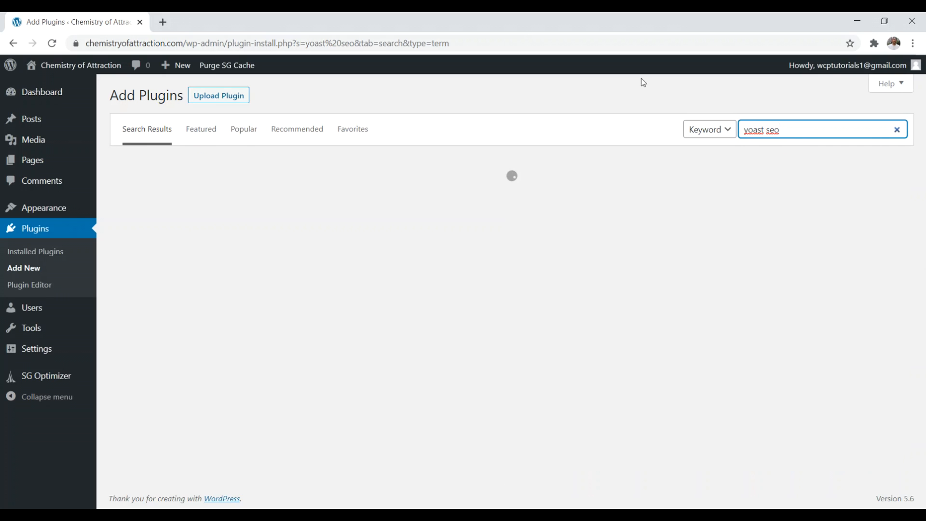
pyautogui.click(470, 198)
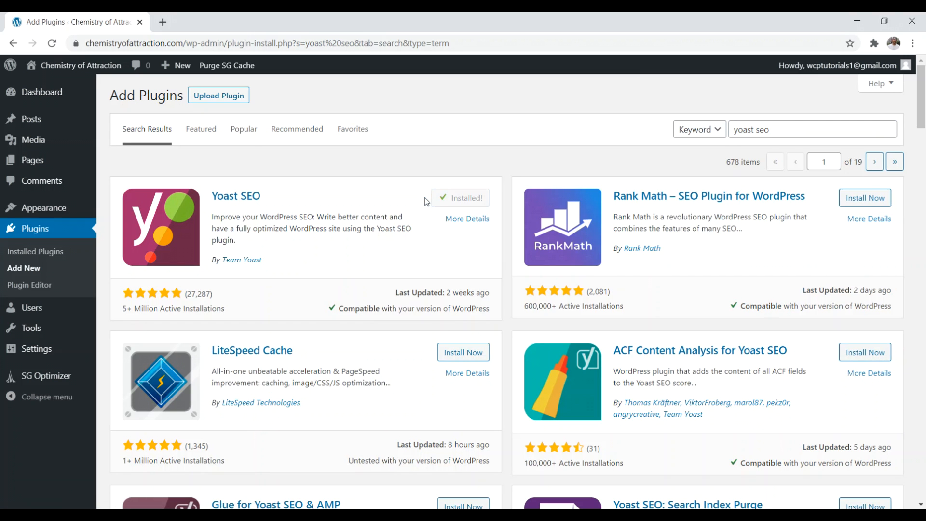
pyautogui.click(482, 199)
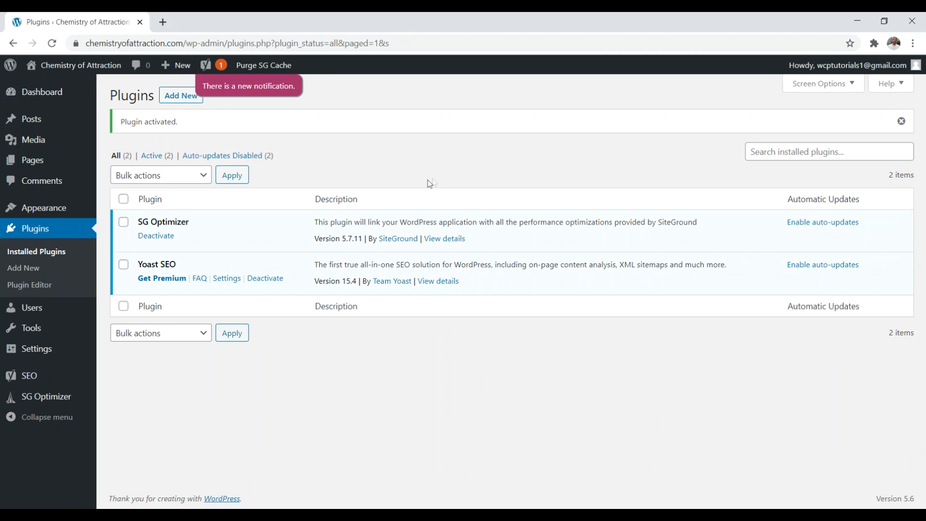
pyautogui.click(25, 164)
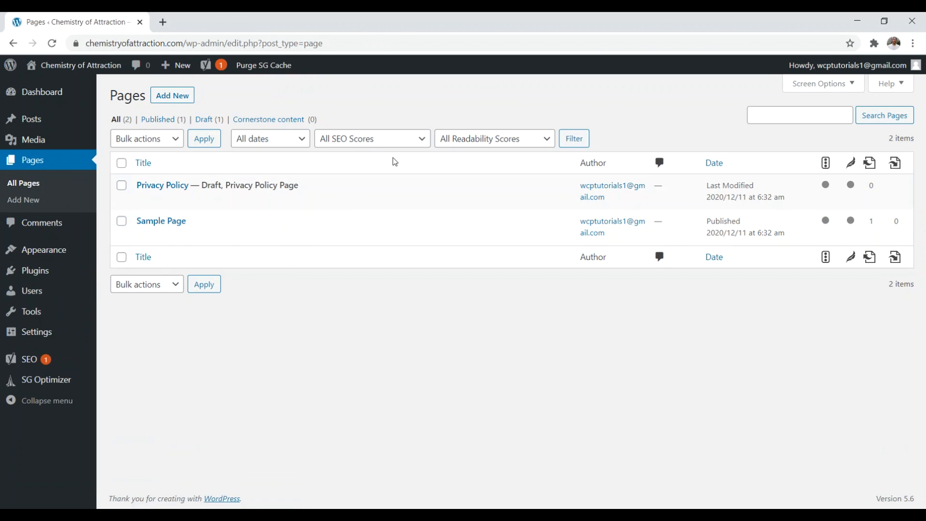
pyautogui.click(181, 221)
# Step: Search Google in a new tab for 'website creative pro' and review the top result
pyautogui.click(162, 22)
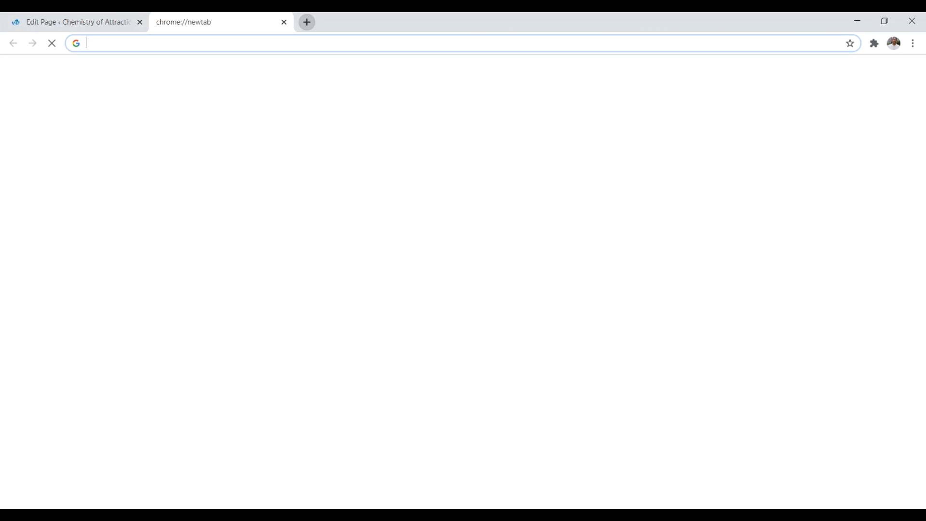
pyautogui.write('website cre')
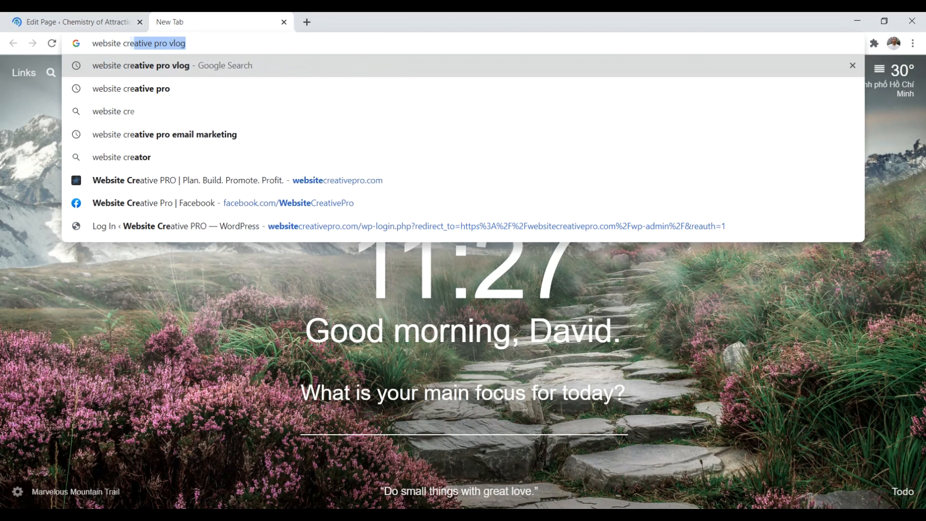
pyautogui.write('ative pro')
pyautogui.press('Return')
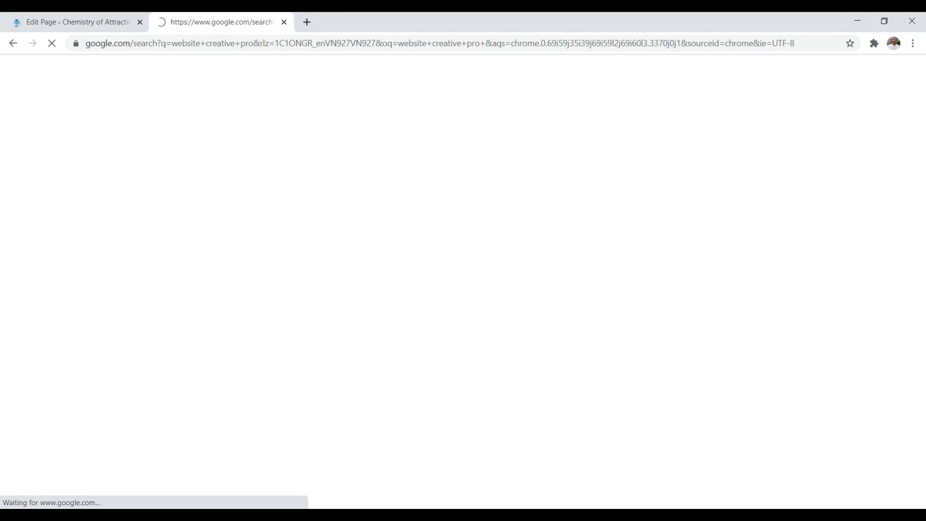
pyautogui.moveTo(308, 210); pyautogui.dragTo(114, 197)
pyautogui.moveTo(406, 180); pyautogui.dragTo(102, 185)
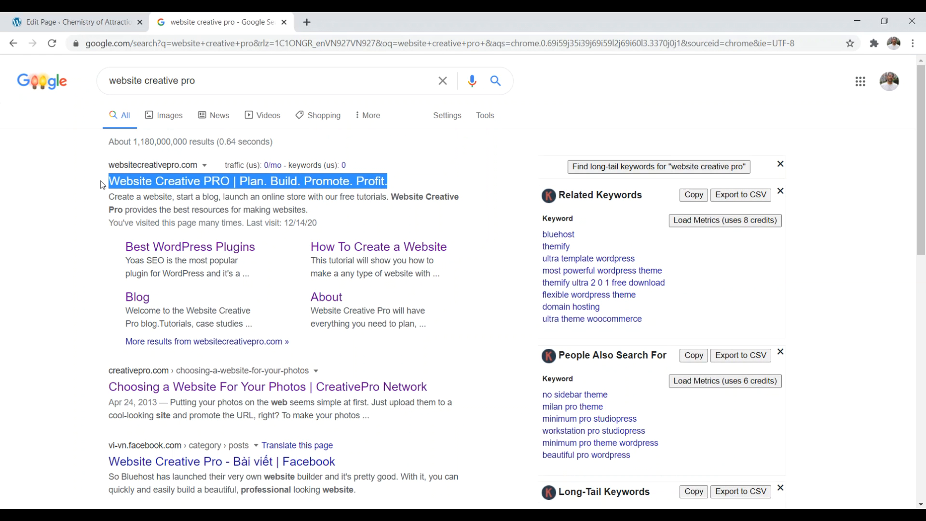
# Step: Begin editing the Sample Page's meta description in the WordPress editor
pyautogui.click(75, 21)
pyautogui.moveTo(751, 140); pyautogui.dragTo(728, 399)
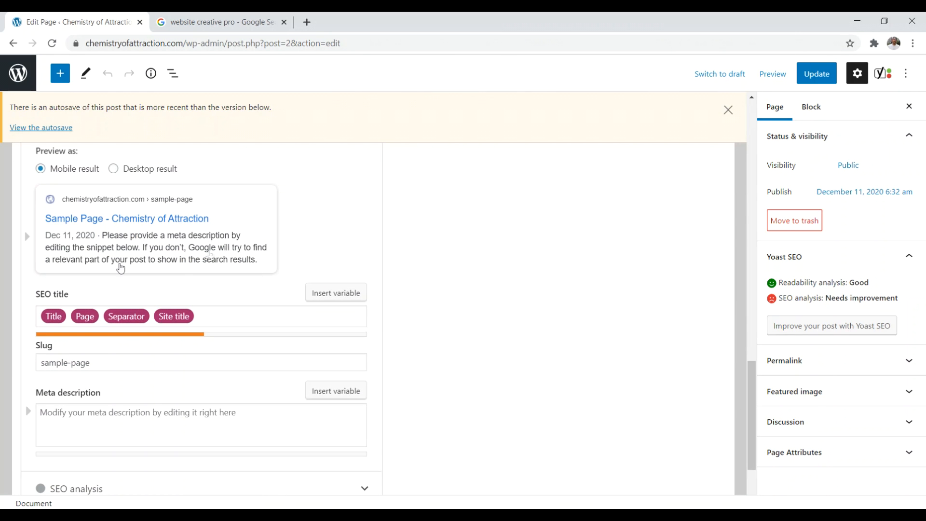
pyautogui.click(139, 420)
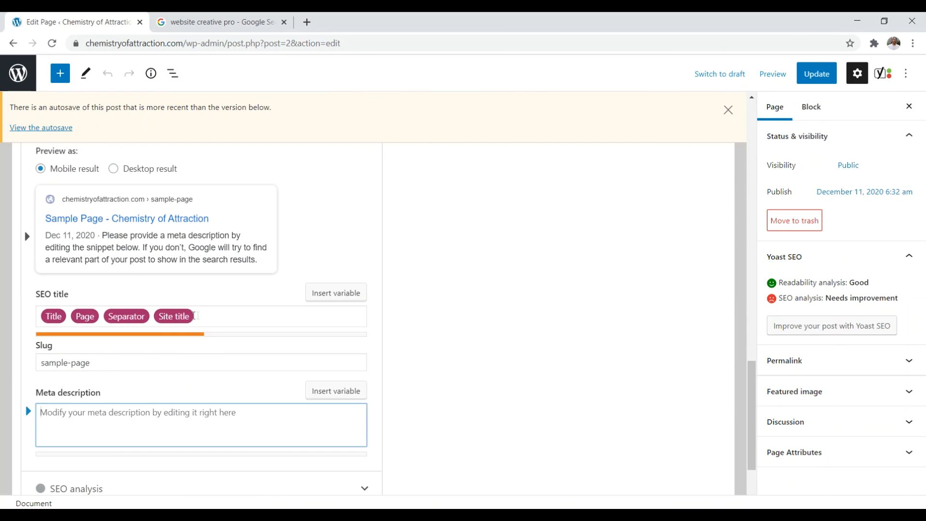
# Step: Select the top Website Creative PRO result's title and bring up its link menu
pyautogui.click(229, 20)
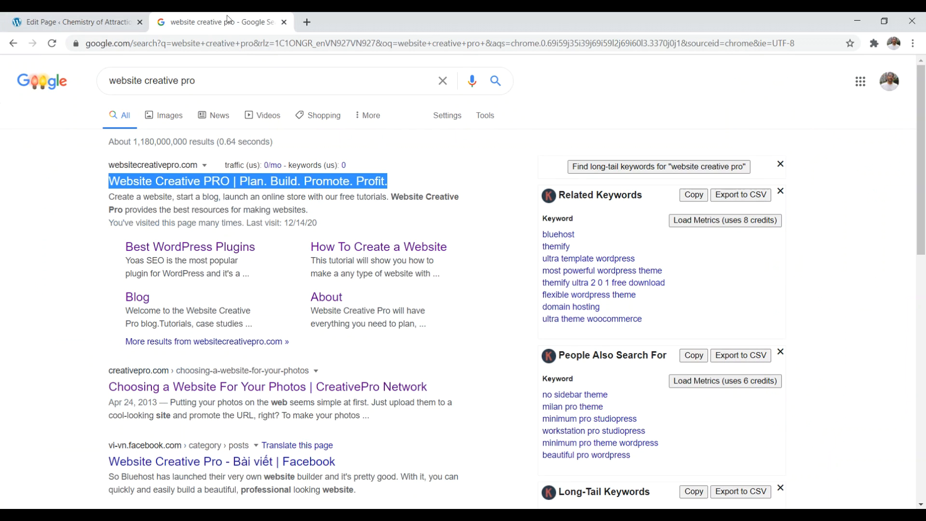
pyautogui.moveTo(106, 183); pyautogui.dragTo(239, 183)
pyautogui.rightClick(241, 247)
# Step: Open the result in a new tab, review the WordPress plugins article, then return to the editor
pyautogui.click(270, 253)
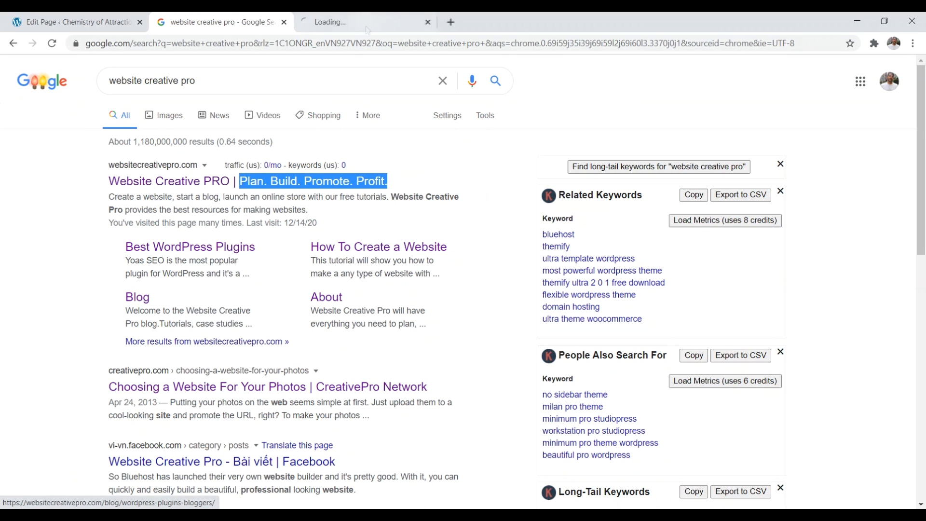
pyautogui.click(367, 27)
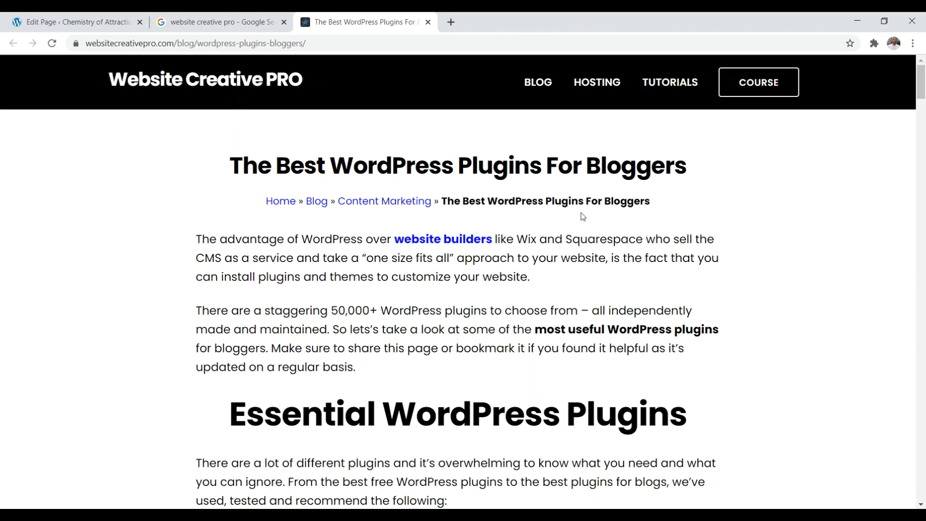
pyautogui.moveTo(661, 209); pyautogui.dragTo(265, 200)
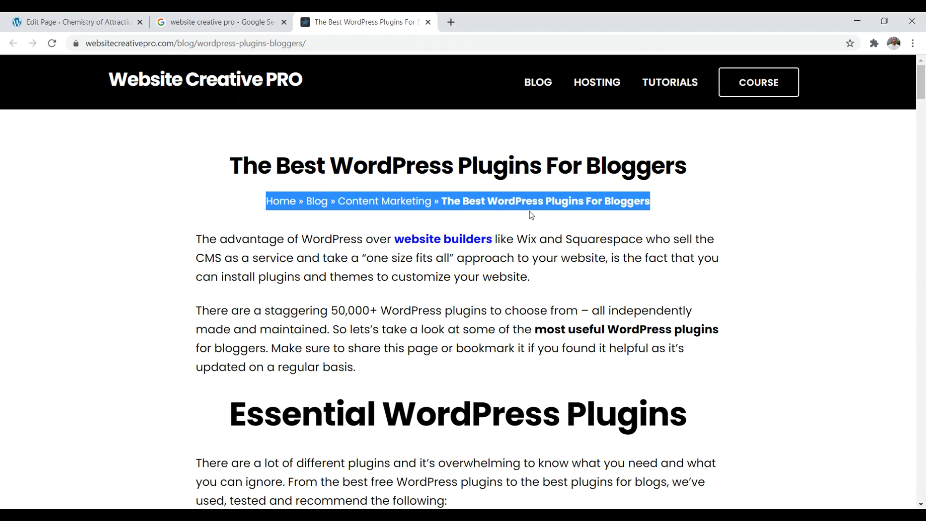
pyautogui.click(547, 221)
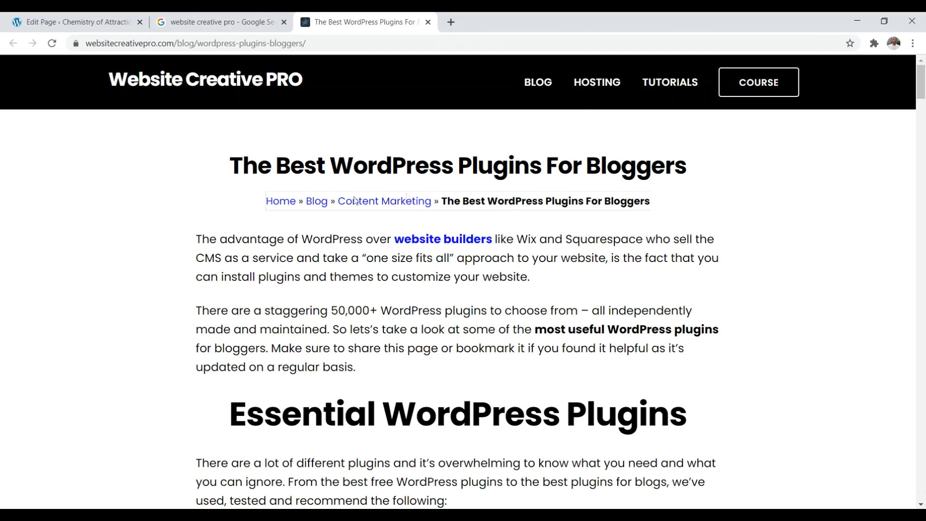
pyautogui.click(413, 220)
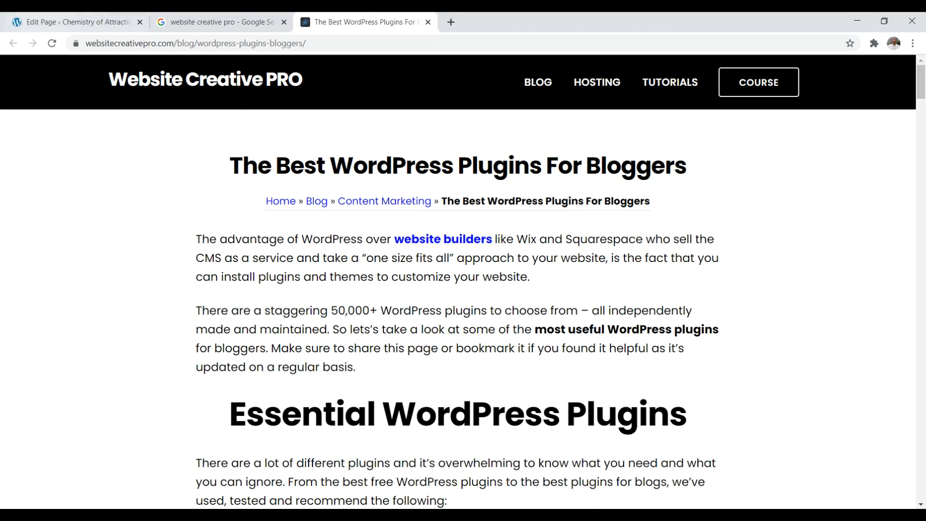
pyautogui.click(73, 22)
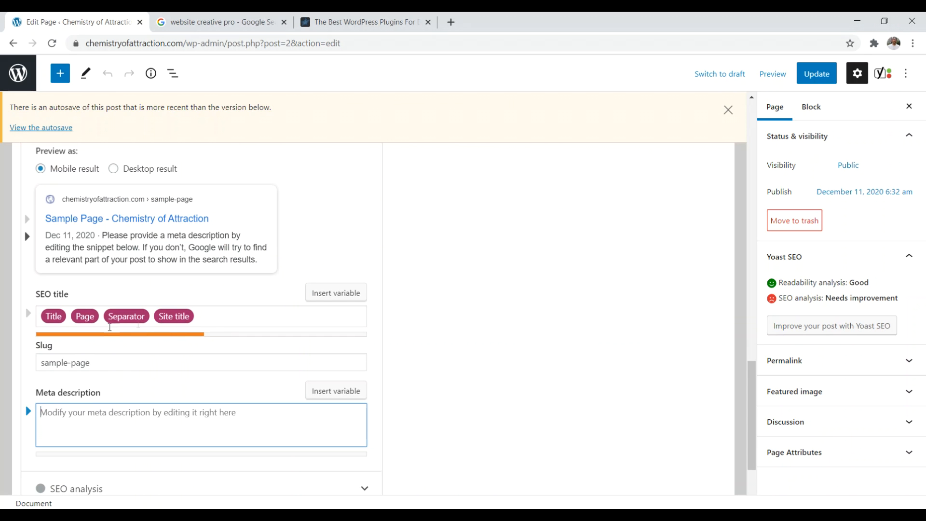
# Step: Switch between the Sample Page's Yoast Readability and SEO analysis tabs
pyautogui.scroll(2, 251, 318)
pyautogui.scroll(4, 251, 320)
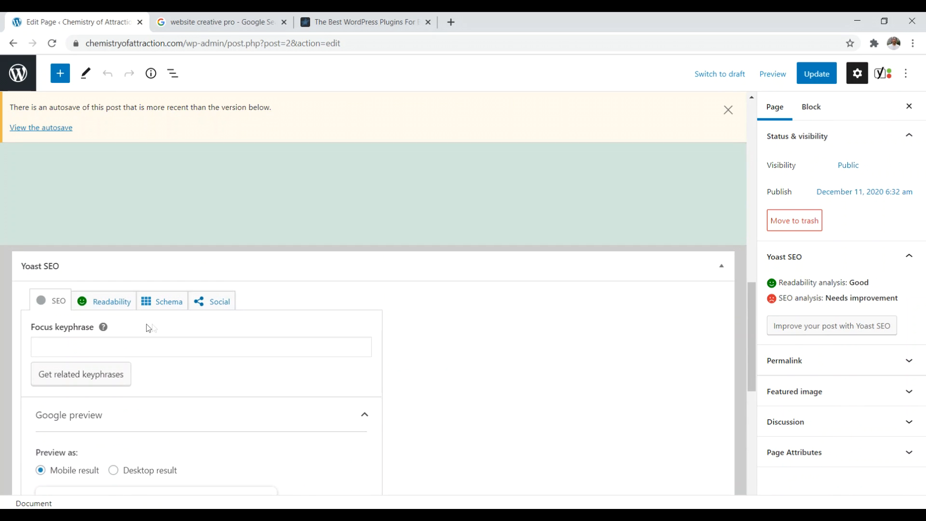
pyautogui.click(112, 301)
pyautogui.scroll(-1, 145, 300)
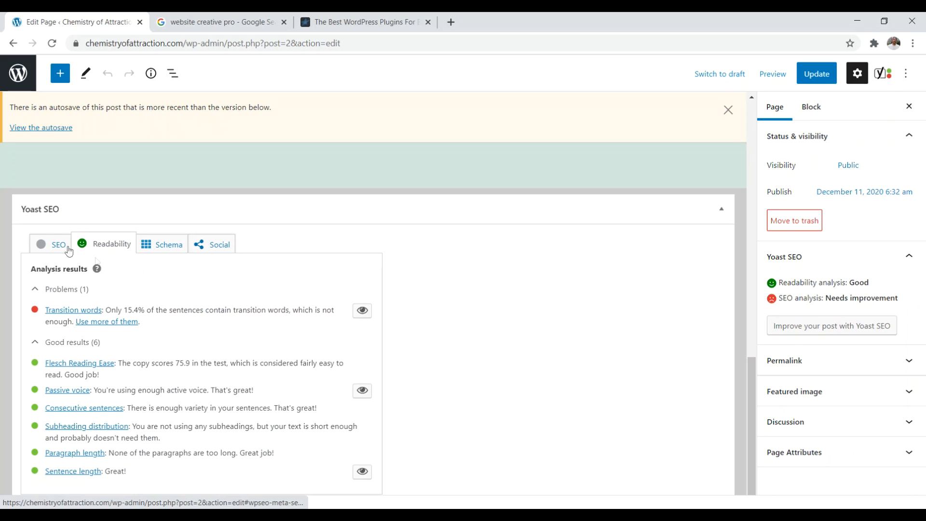
pyautogui.click(53, 244)
pyautogui.click(103, 247)
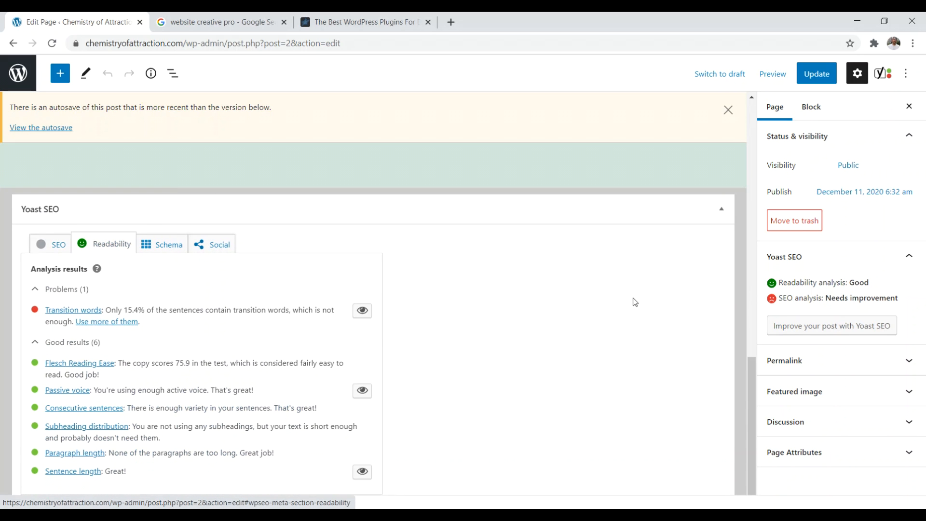
pyautogui.click(60, 247)
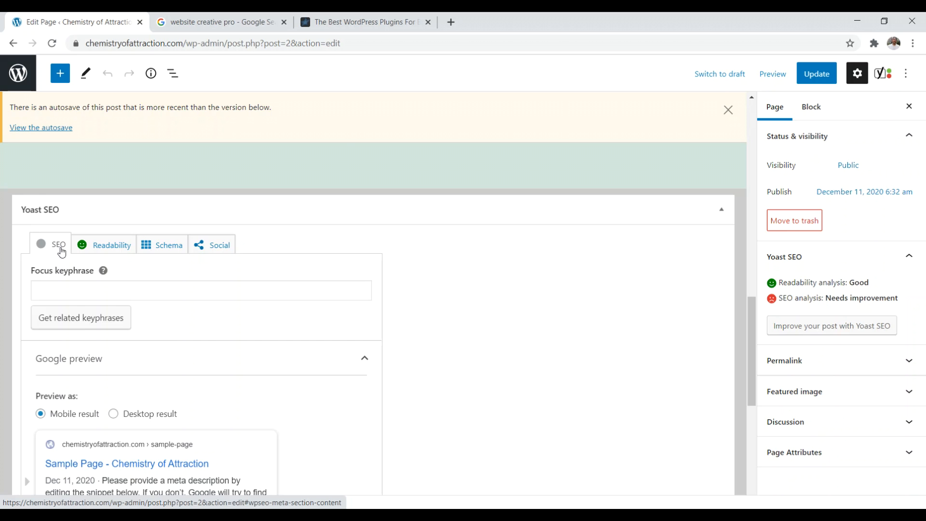
# Step: Leave the editor, start a new blank page, then return to All Pages
pyautogui.click(18, 76)
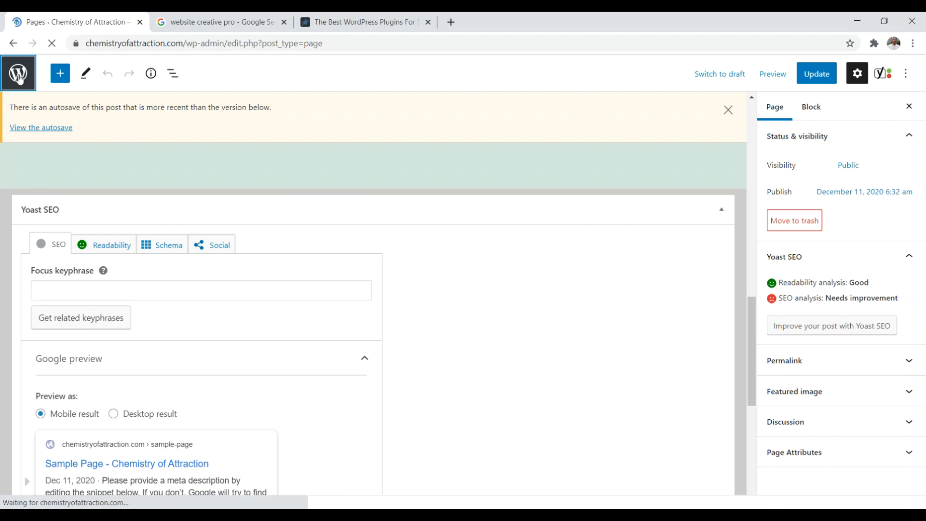
pyautogui.click(183, 100)
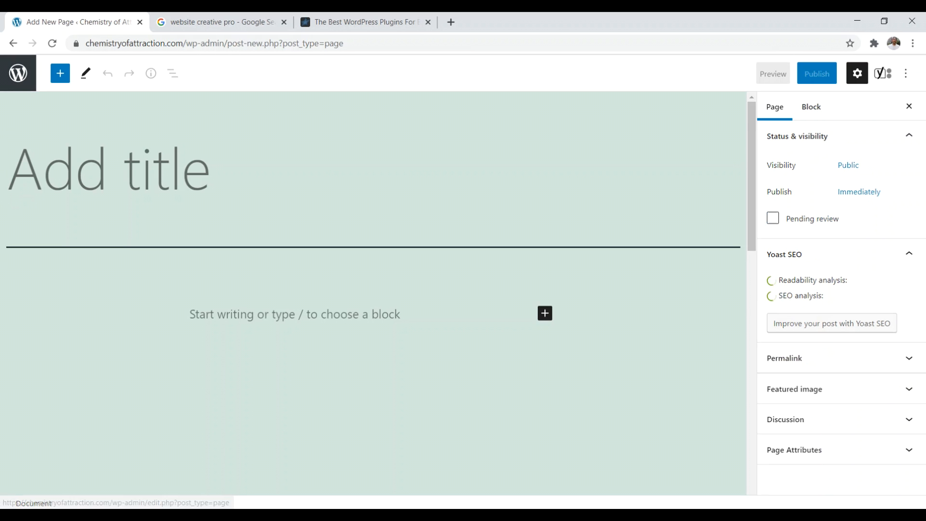
pyautogui.click(18, 73)
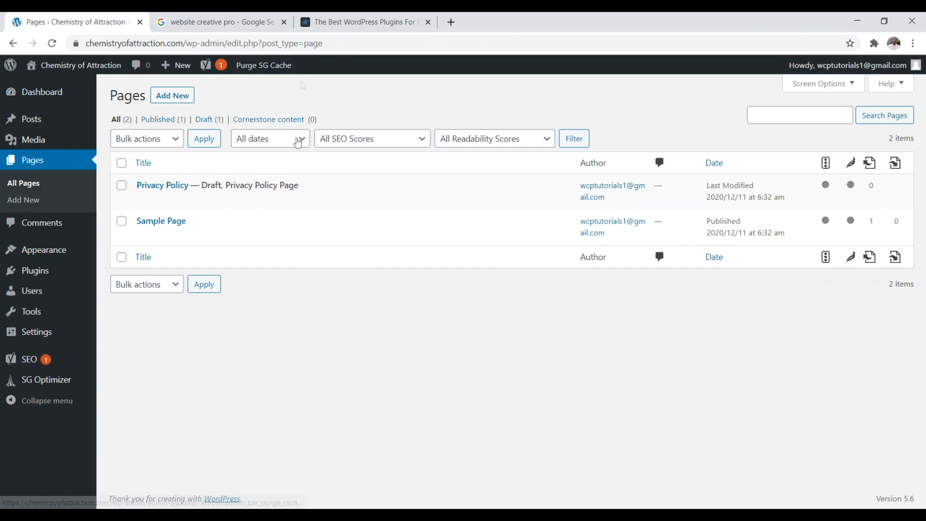
# Step: Search the plugin directory for 'smush' under Plugins > Add New
pyautogui.click(29, 271)
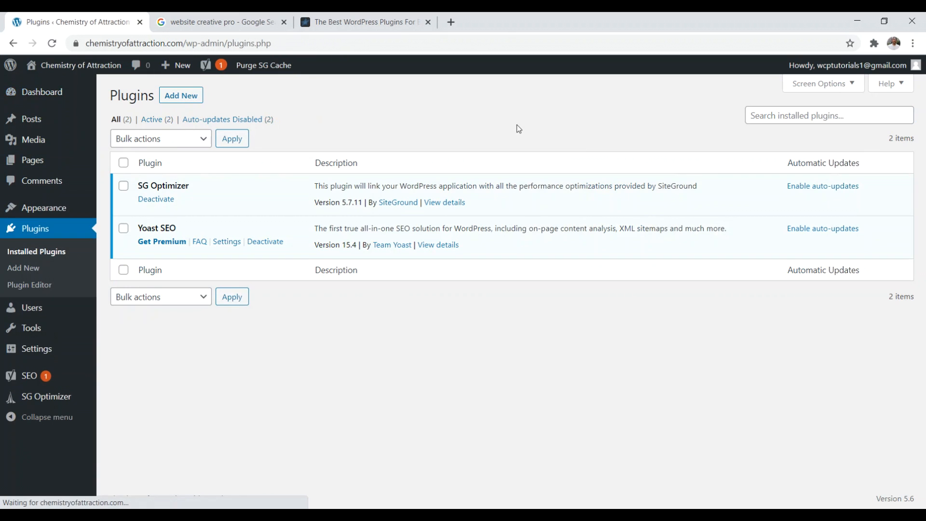
pyautogui.click(181, 95)
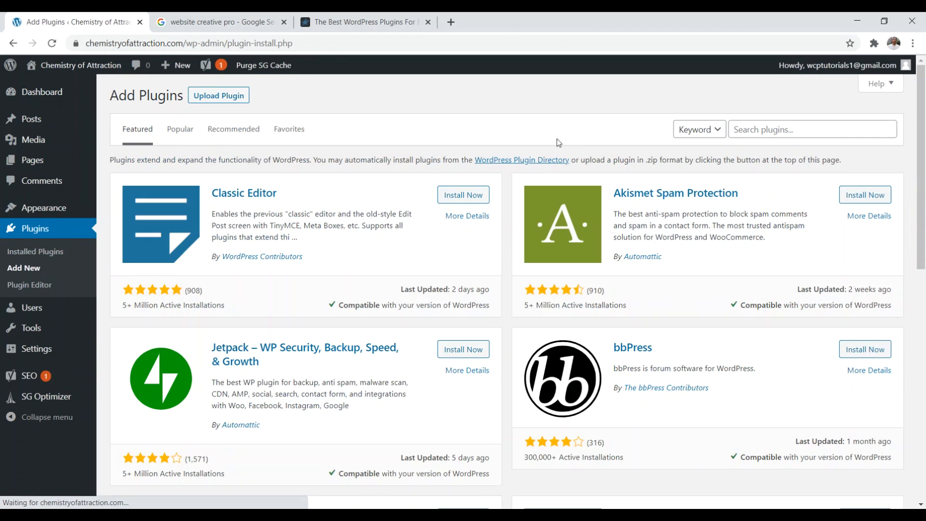
pyautogui.click(772, 128)
pyautogui.write('sm')
pyautogui.press('BackSpace')
pyautogui.press('BackSpace')
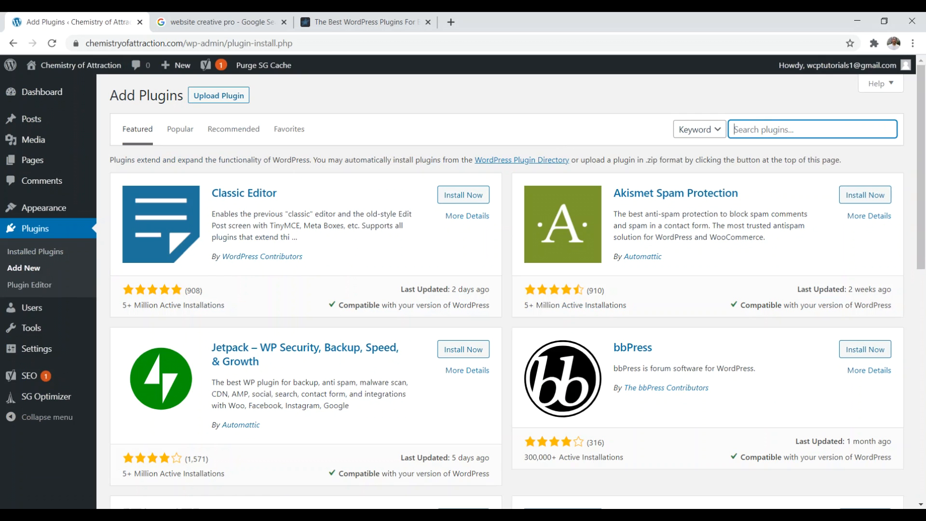
pyautogui.write('smush')
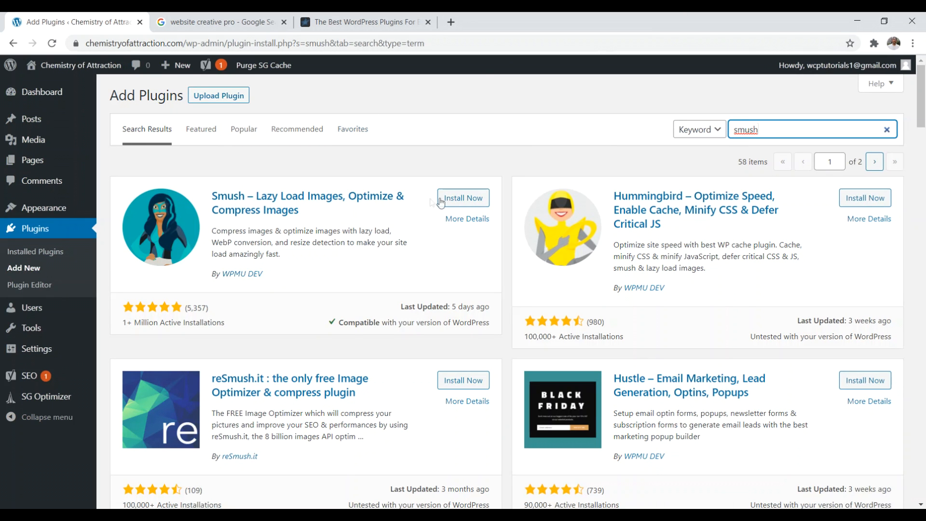
# Step: Install and activate Smush, then view the Website Creative PRO homepage in another tab
pyautogui.click(440, 201)
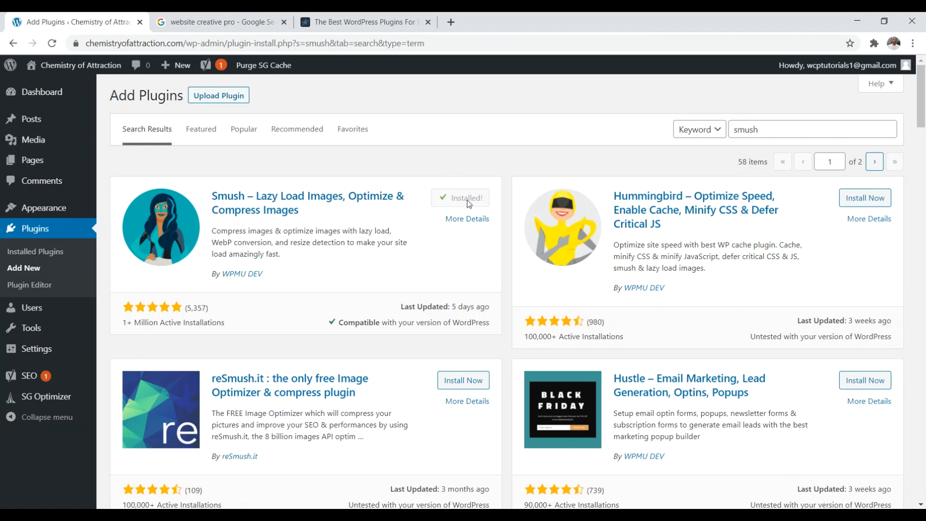
pyautogui.click(465, 198)
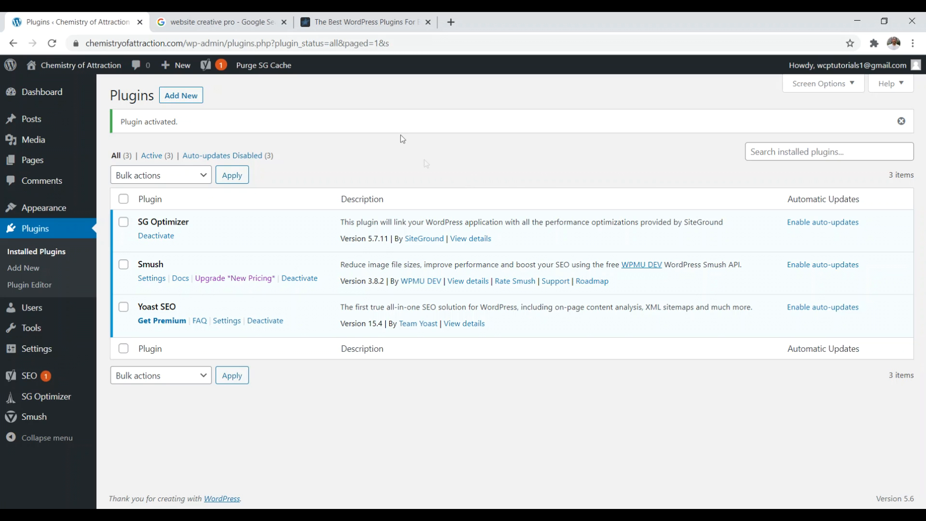
pyautogui.click(366, 21)
pyautogui.click(264, 79)
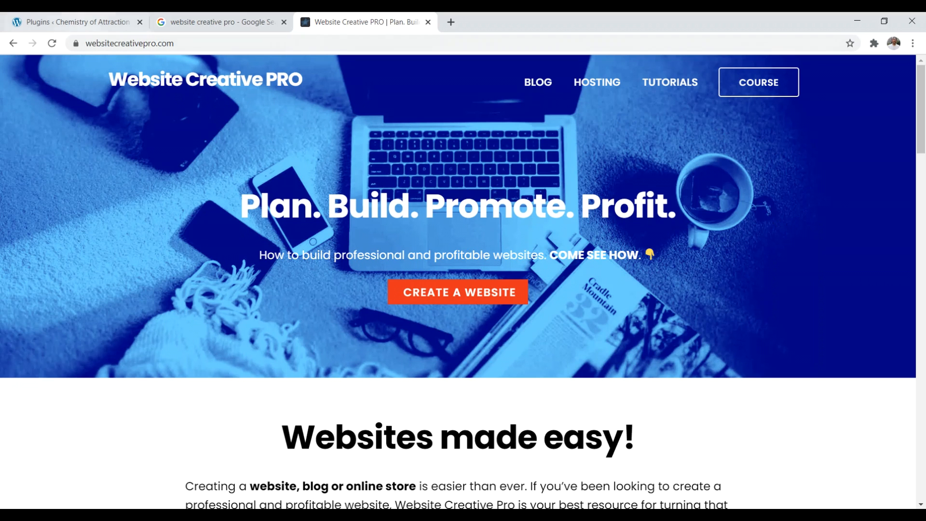
# Step: Open the Smush dashboard and dismiss its promotional notice
pyautogui.click(78, 22)
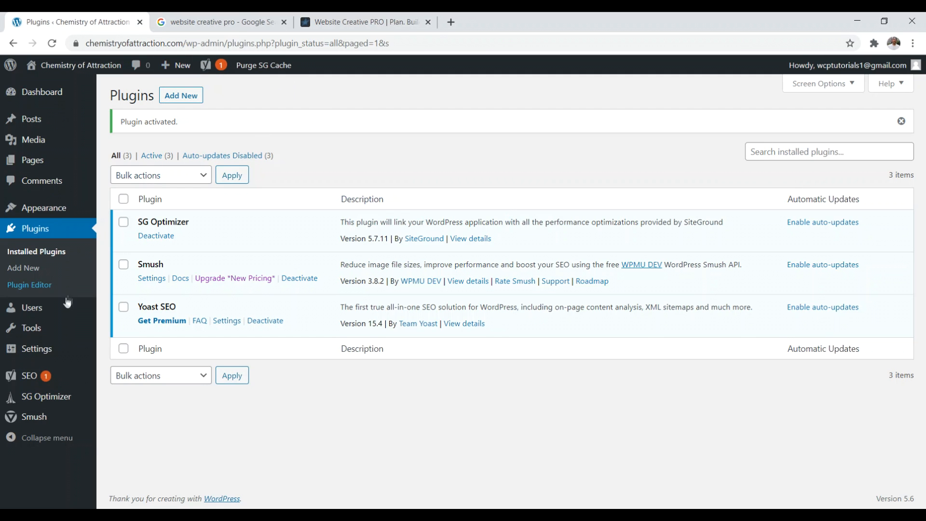
pyautogui.click(32, 417)
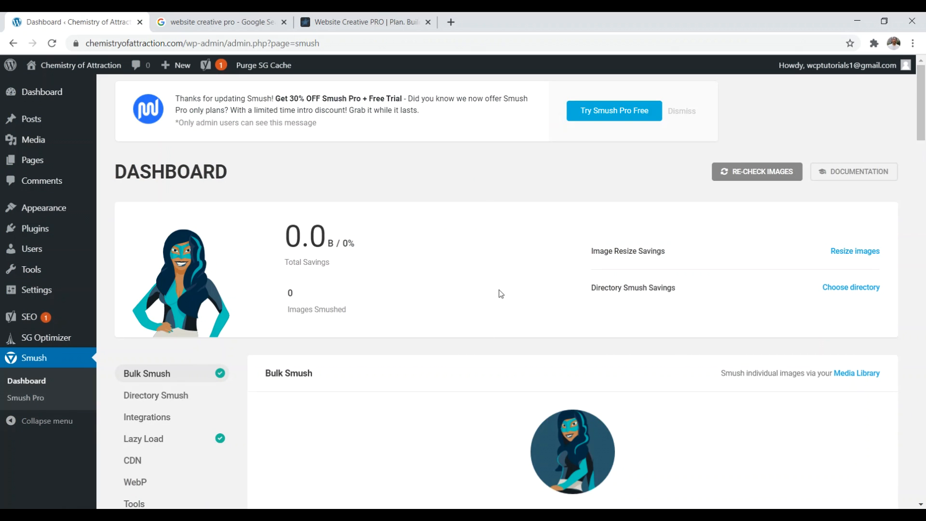
pyautogui.moveTo(924, 119); pyautogui.dragTo(925, 152)
pyautogui.scroll(3, 435, 293)
pyautogui.click(682, 111)
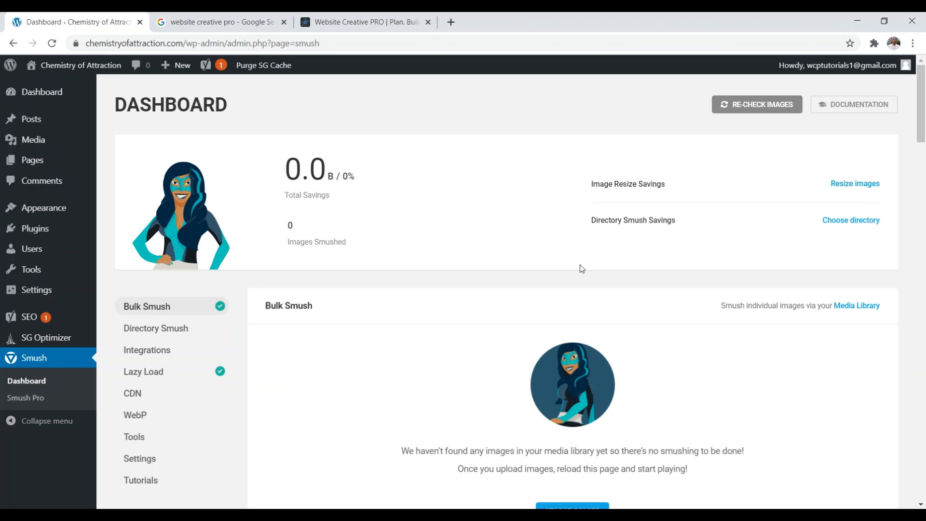
# Step: Scroll through the Smush settings, then go to the Users list
pyautogui.scroll(-5, 581, 290)
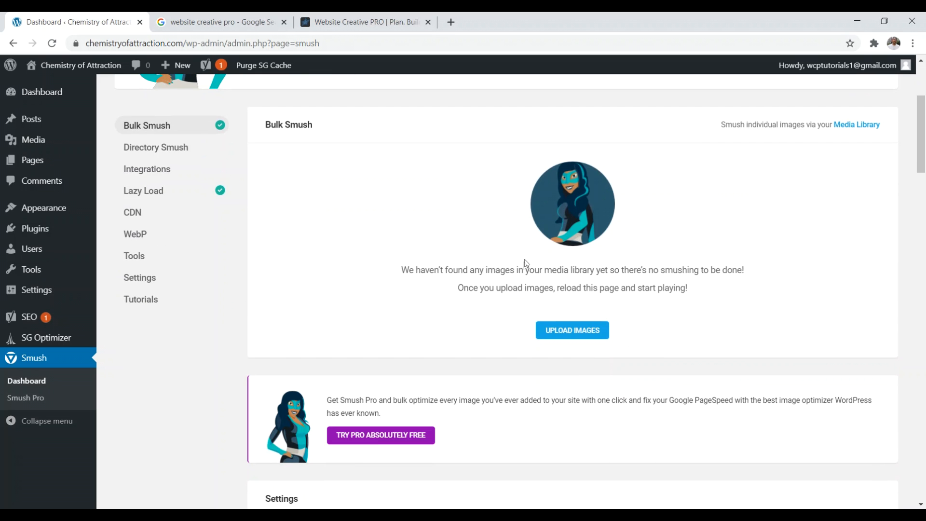
pyautogui.scroll(-2, 511, 285)
pyautogui.scroll(-4, 512, 328)
pyautogui.scroll(-4, 483, 376)
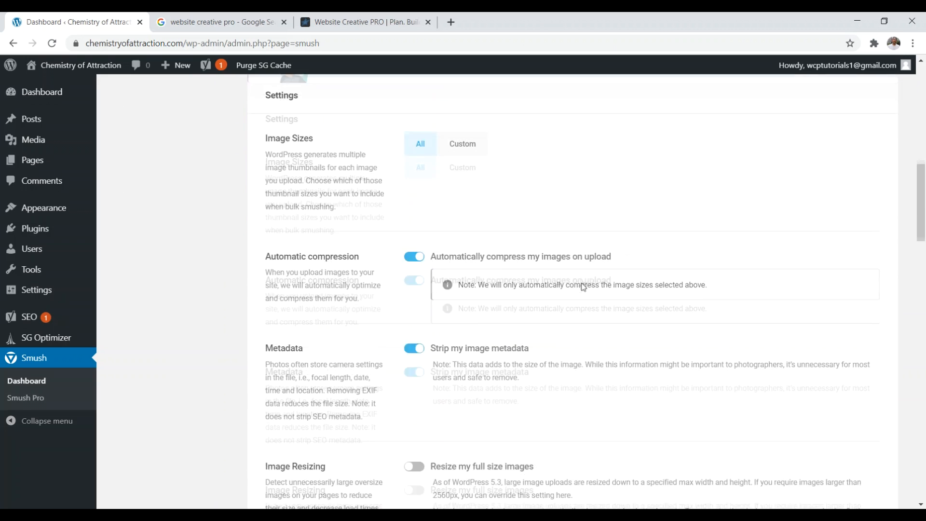
pyautogui.scroll(10, 591, 296)
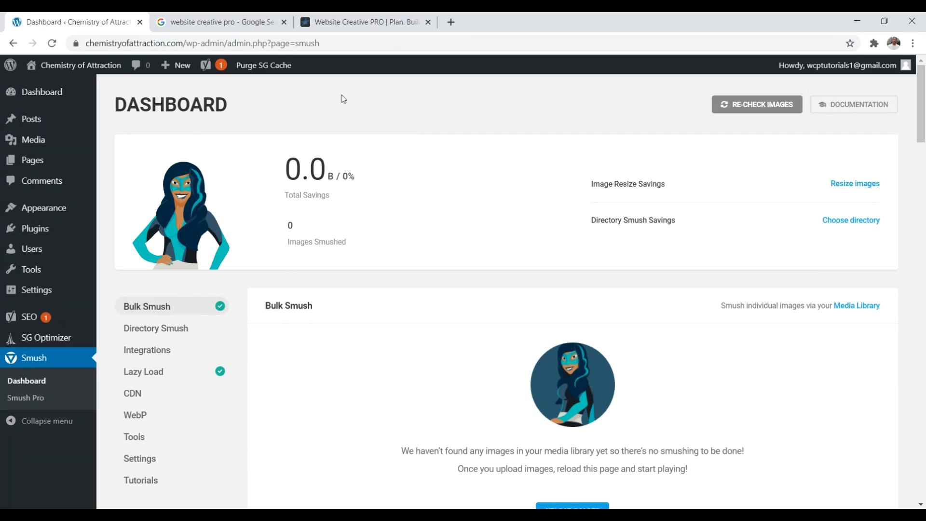
pyautogui.click(40, 250)
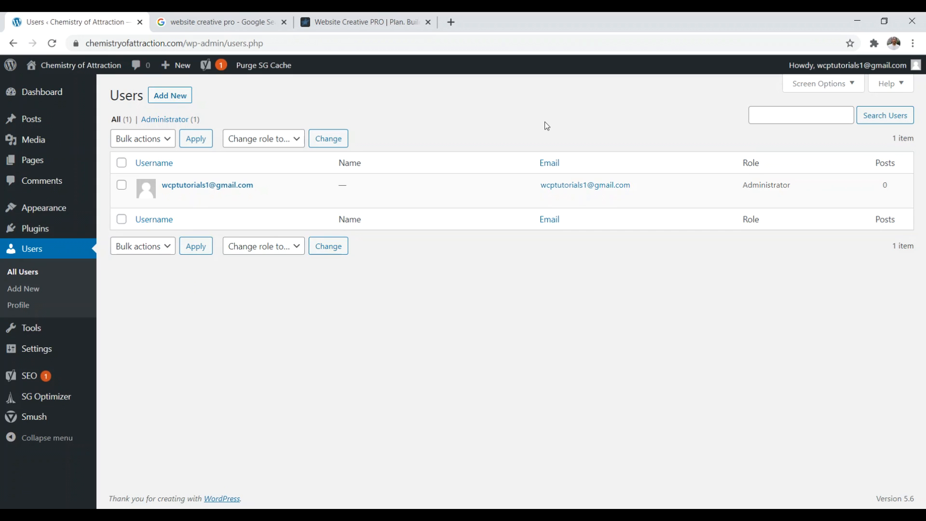
# Step: Open the Administrator account's profile and fill in its first name
pyautogui.moveTo(378, 196)
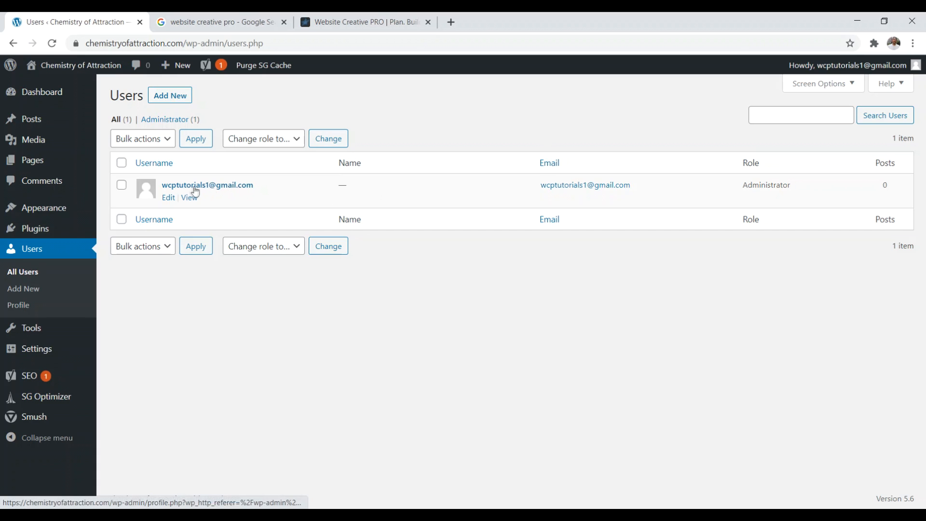
pyautogui.moveTo(808, 186); pyautogui.dragTo(722, 189)
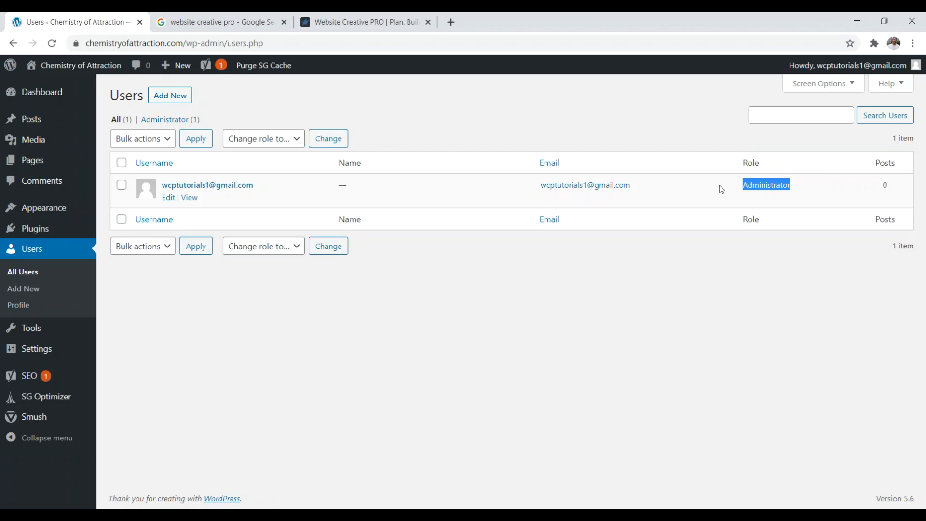
pyautogui.click(249, 187)
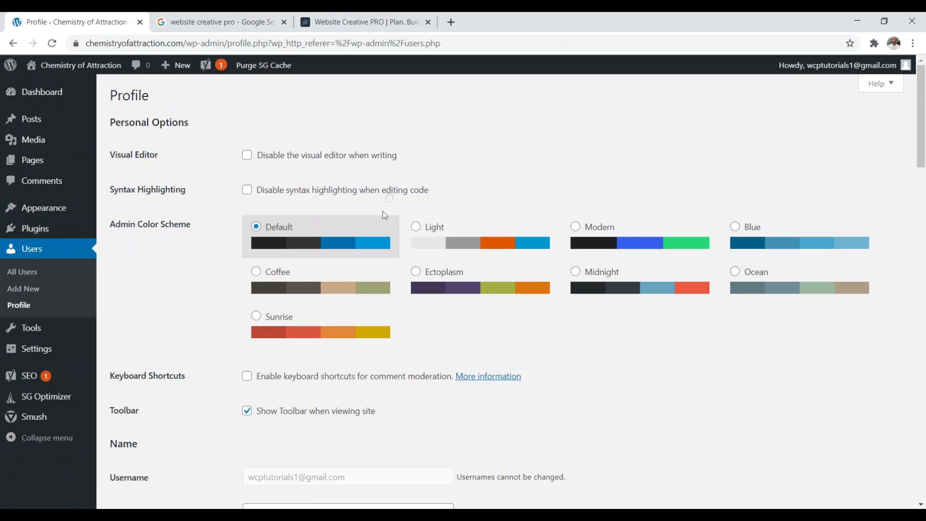
pyautogui.scroll(-3, 924, 150)
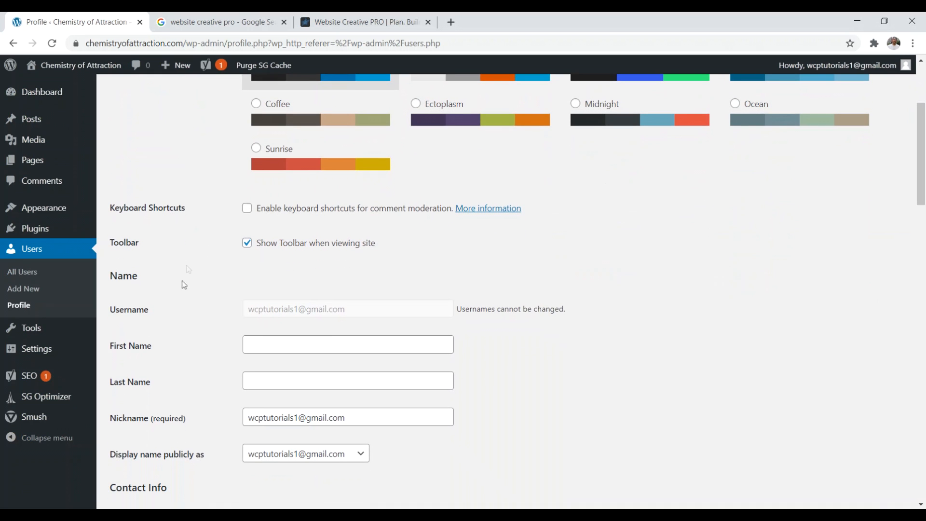
pyautogui.click(250, 345)
pyautogui.write('David')
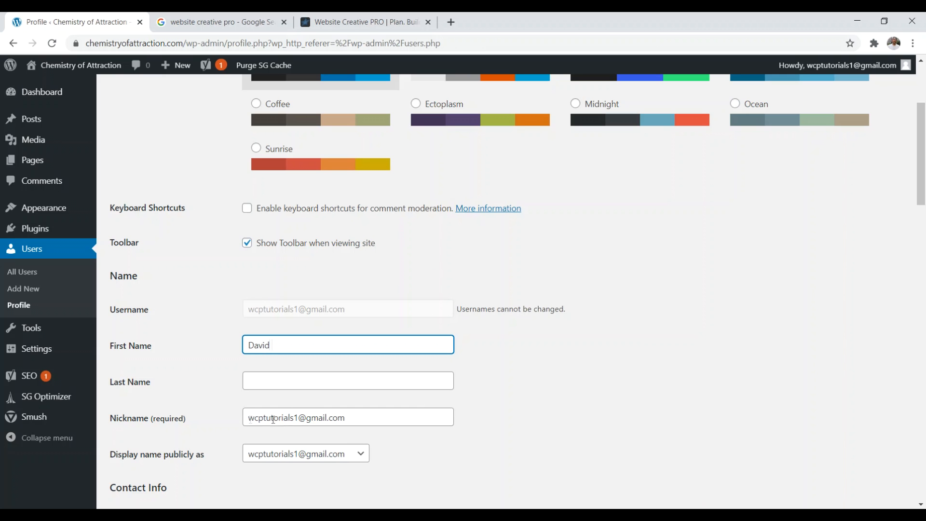
pyautogui.click(196, 372)
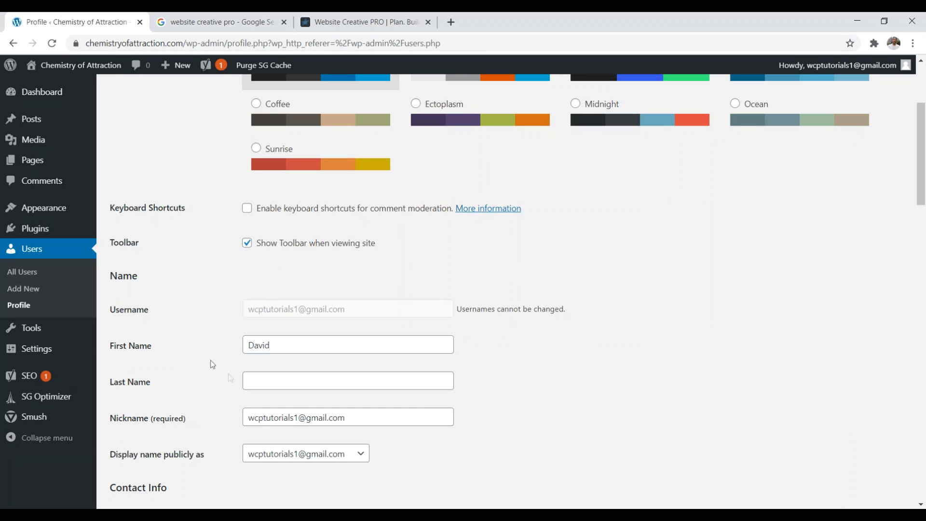
# Step: Display the first name publicly and move on to Biographical Info
pyautogui.scroll(-2, 213, 364)
pyautogui.click(305, 332)
pyautogui.click(282, 374)
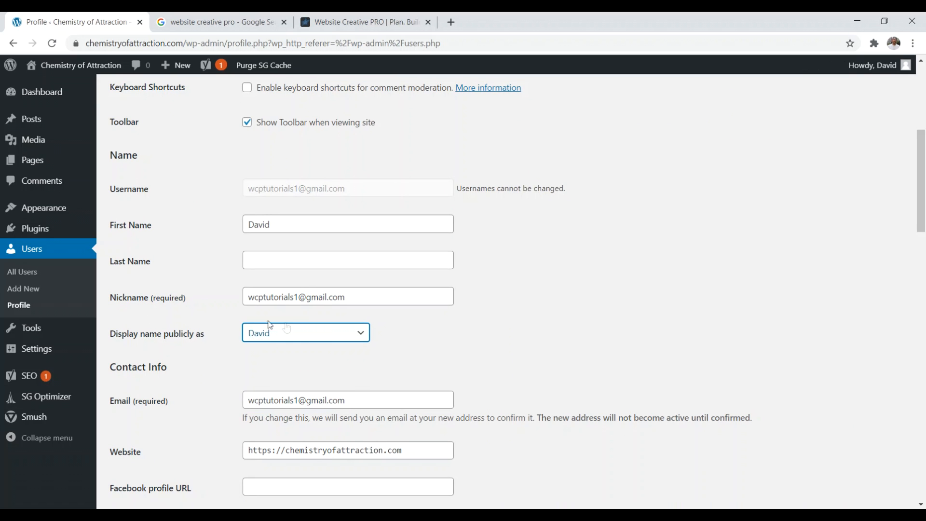
pyautogui.scroll(-2, 486, 286)
pyautogui.scroll(-5, 485, 287)
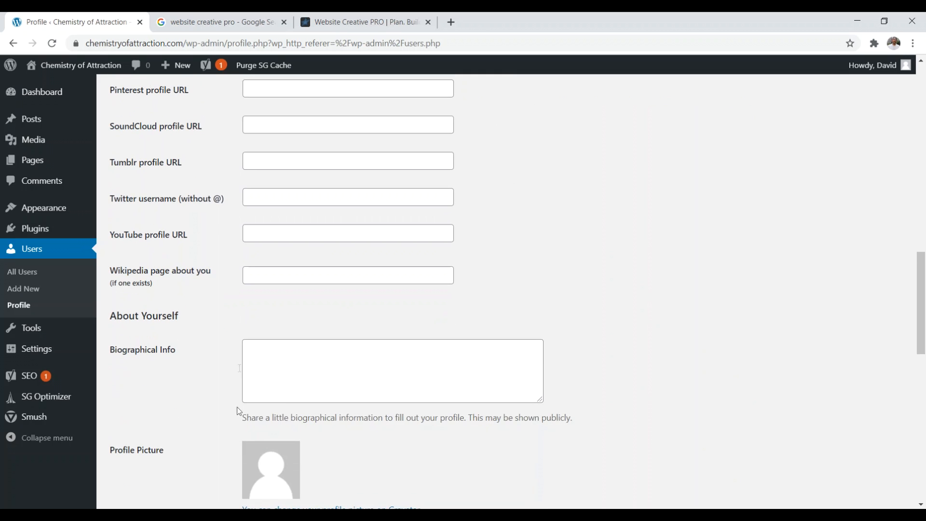
pyautogui.click(334, 361)
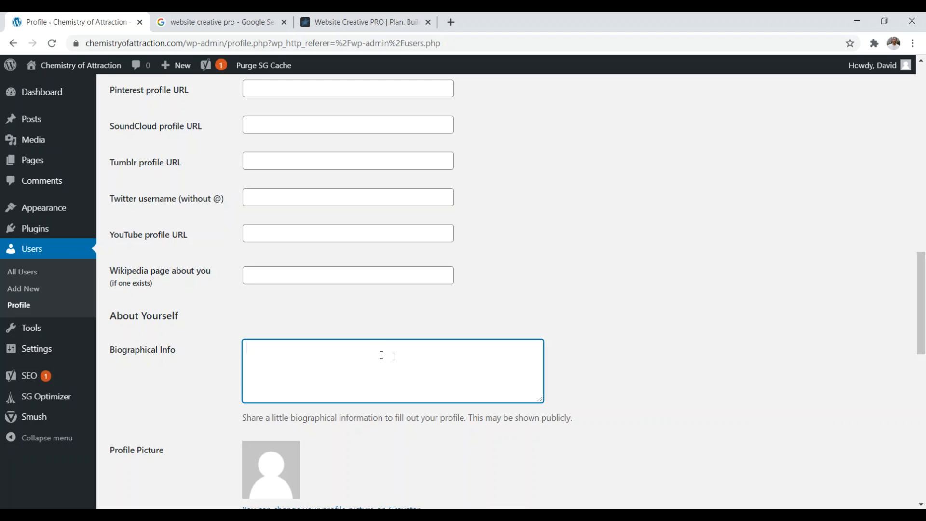
pyautogui.scroll(-3, 382, 355)
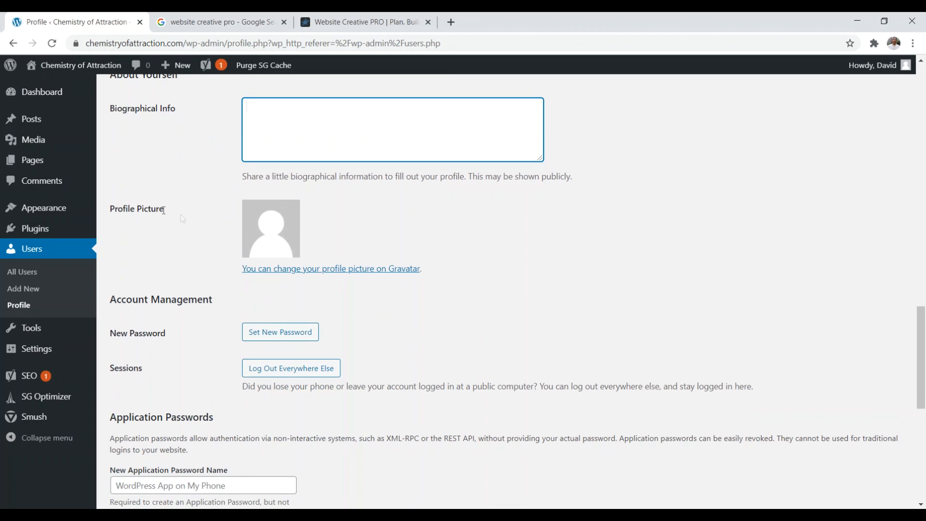
pyautogui.click(351, 270)
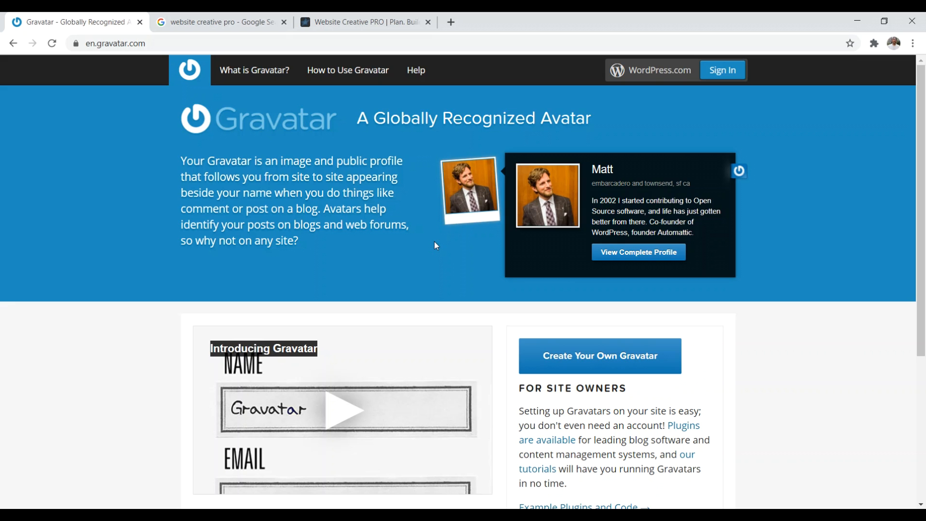
pyautogui.click(13, 43)
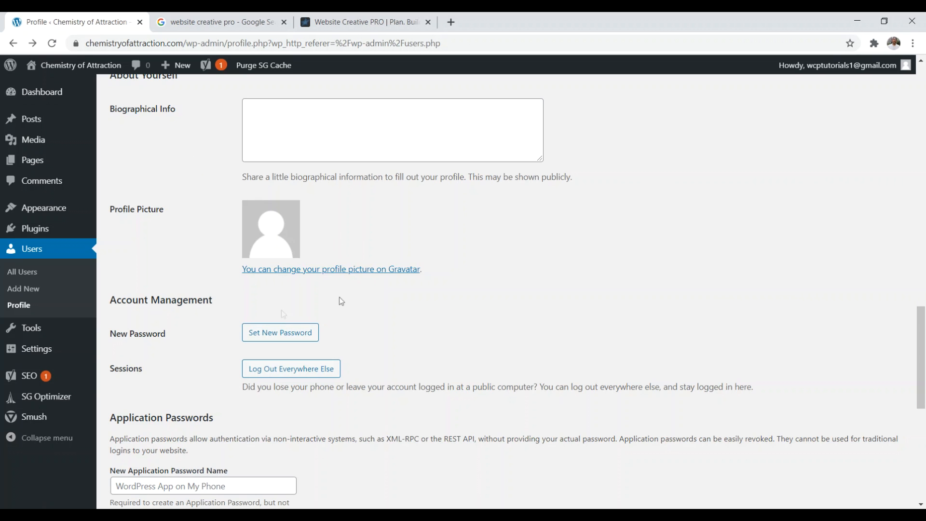
# Step: Return to the top of the profile and open Users > Add New
pyautogui.moveTo(924, 246); pyautogui.dragTo(923, 94)
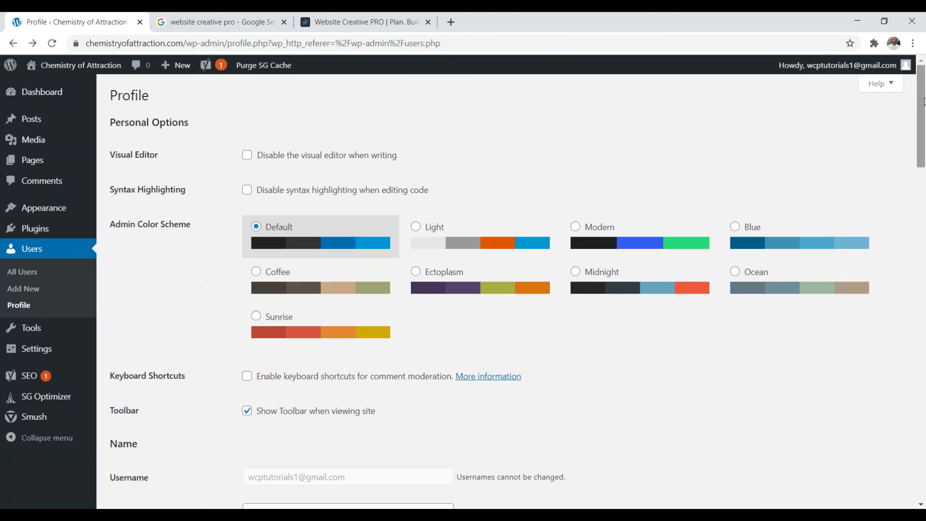
pyautogui.click(23, 289)
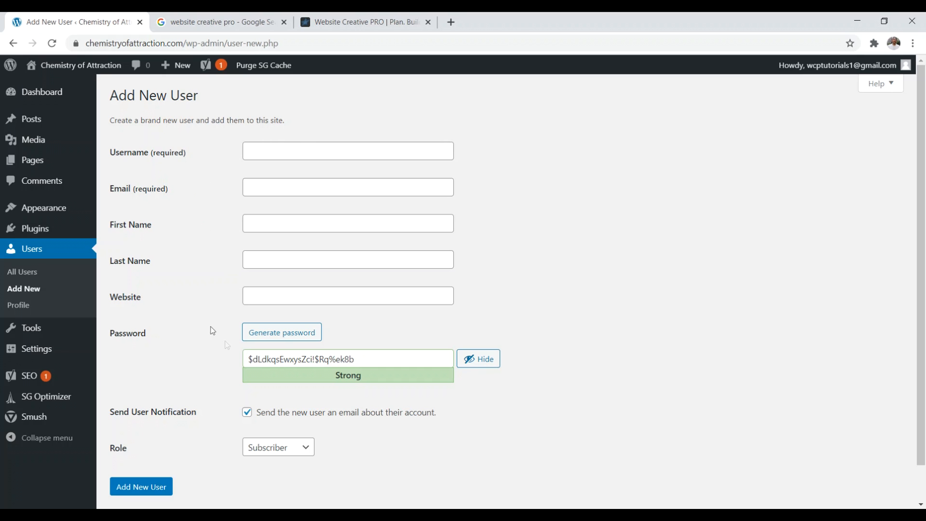
# Step: Review the available user roles, leaving the new user's role as Subscriber
pyautogui.scroll(-1, 166, 323)
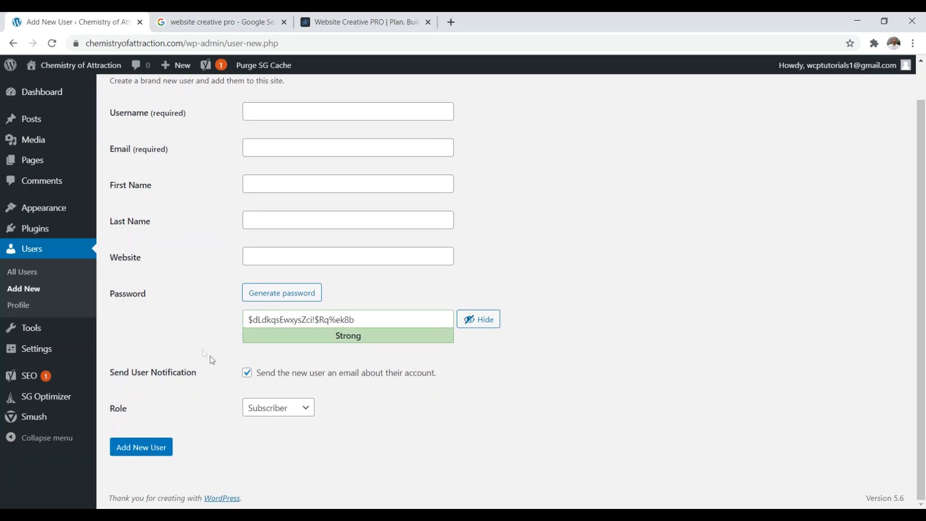
pyautogui.click(290, 414)
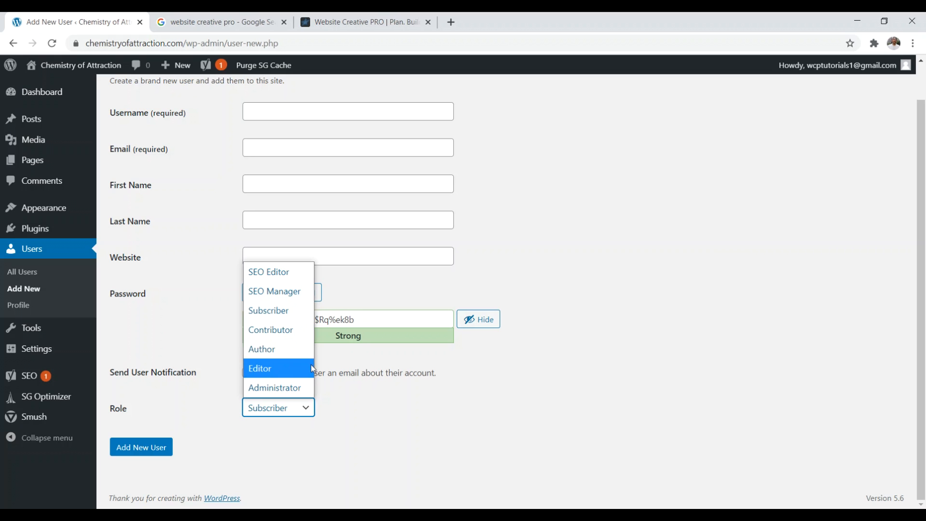
pyautogui.click(654, 269)
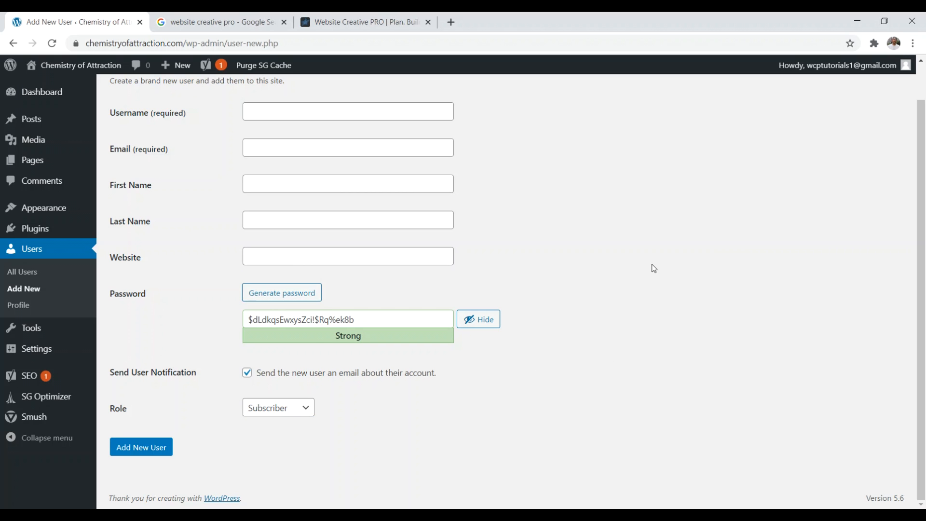
pyautogui.click(265, 408)
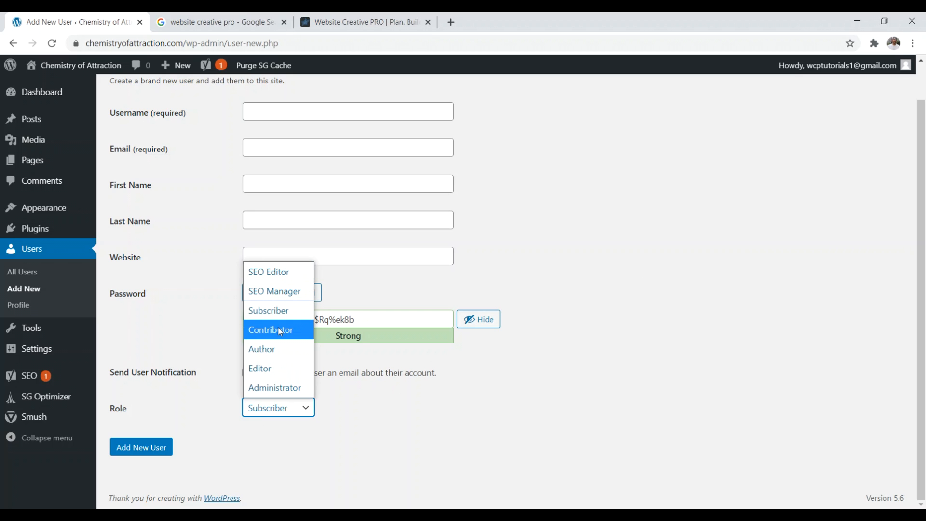
pyautogui.click(604, 211)
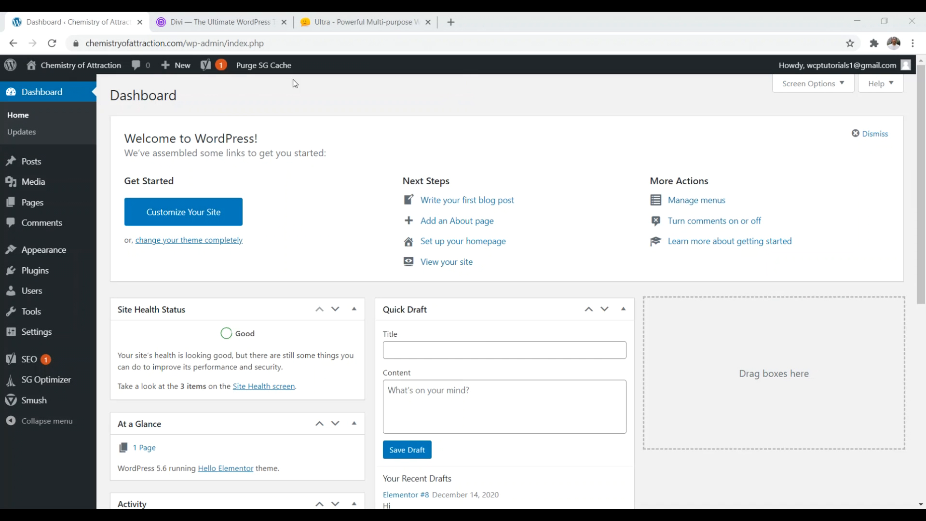
# Step: Open Appearance > Themes showing Hello Elementor, Twenty Twenty and Twenty Twenty-One
pyautogui.moveTo(51, 255)
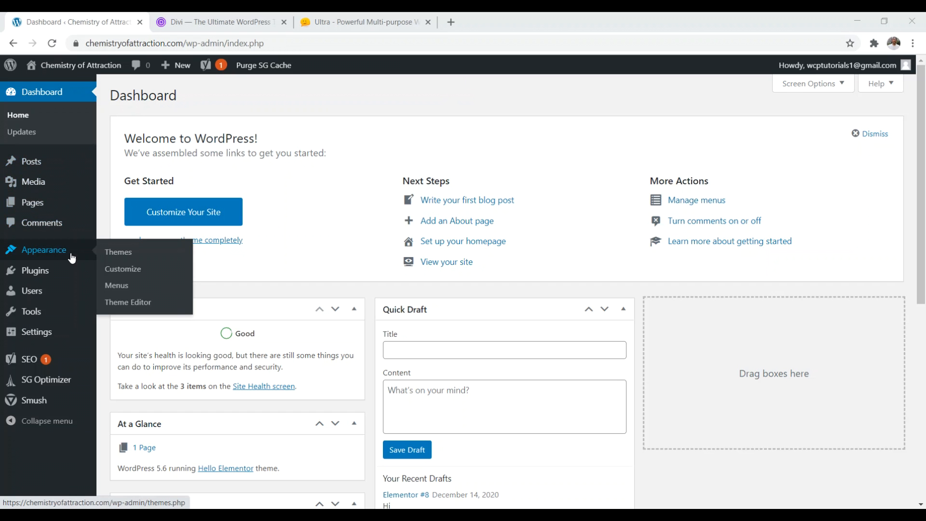
pyautogui.click(118, 254)
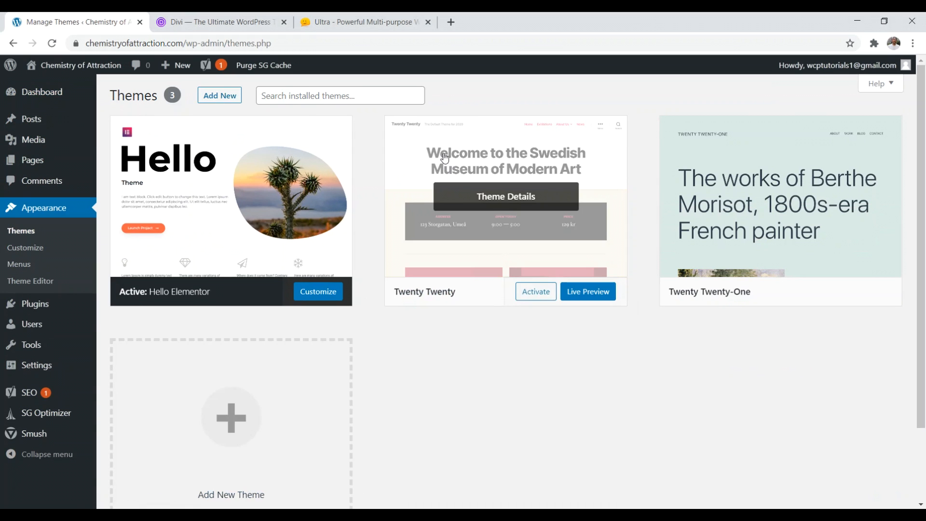
pyautogui.moveTo(594, 260)
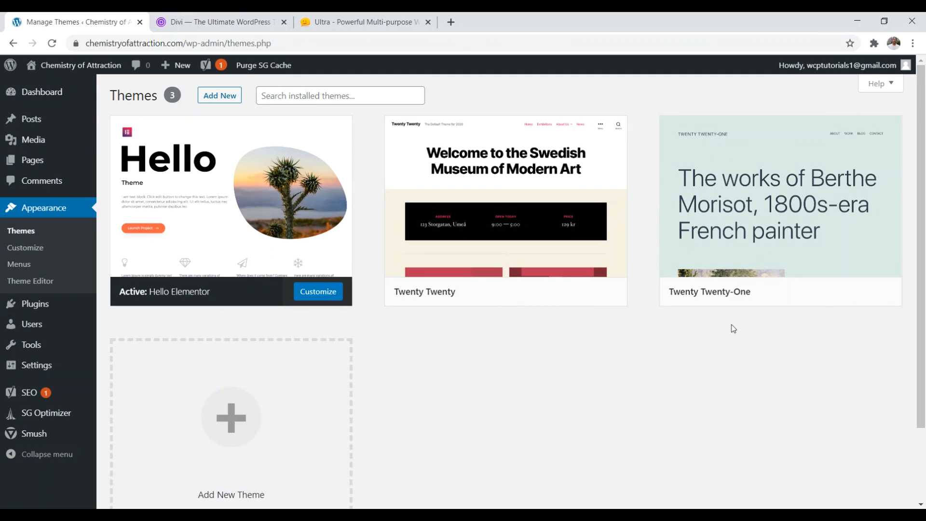
pyautogui.scroll(-1, 282, 396)
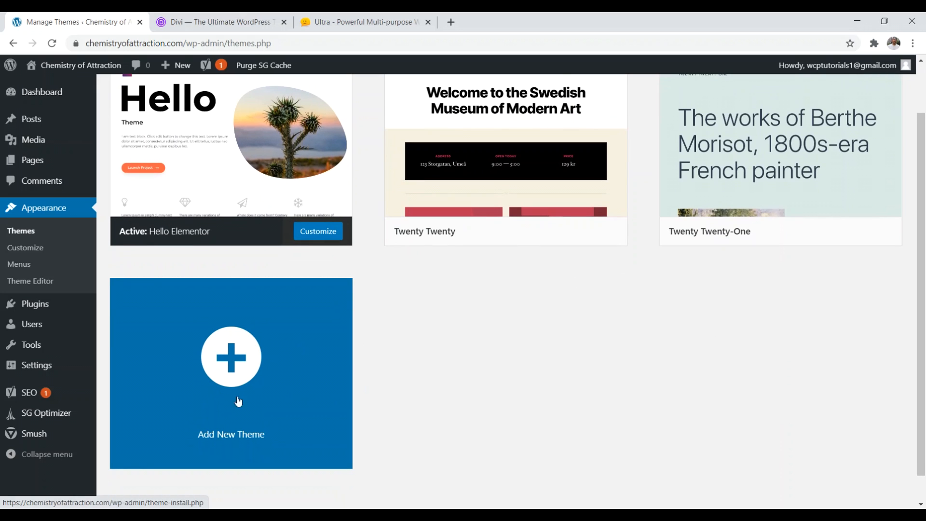
pyautogui.scroll(1, 241, 405)
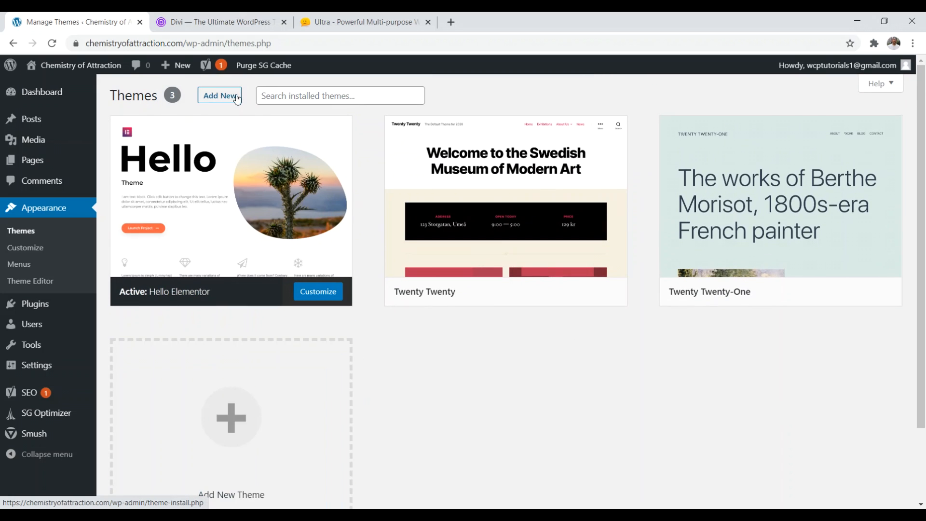
pyautogui.scroll(-2, 348, 342)
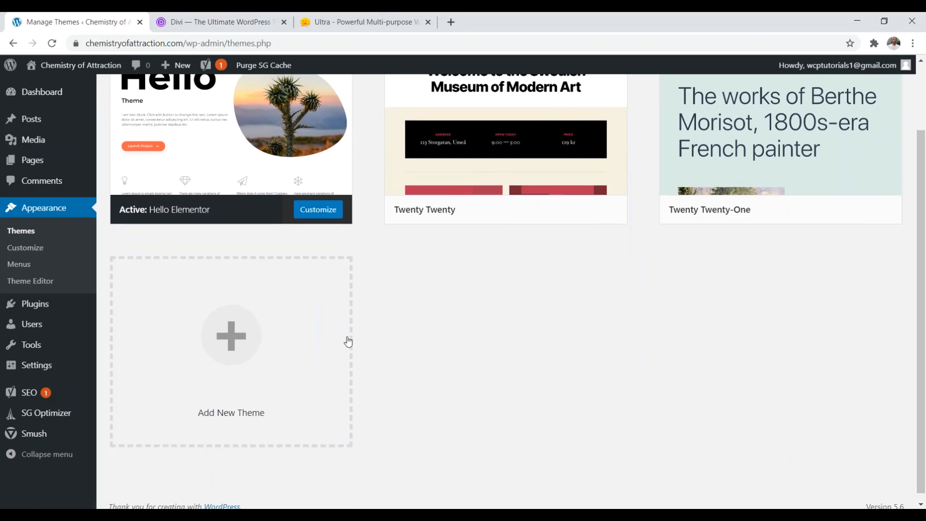
# Step: Install and activate Twenty Seventeen from the Popular themes list
pyautogui.click(267, 326)
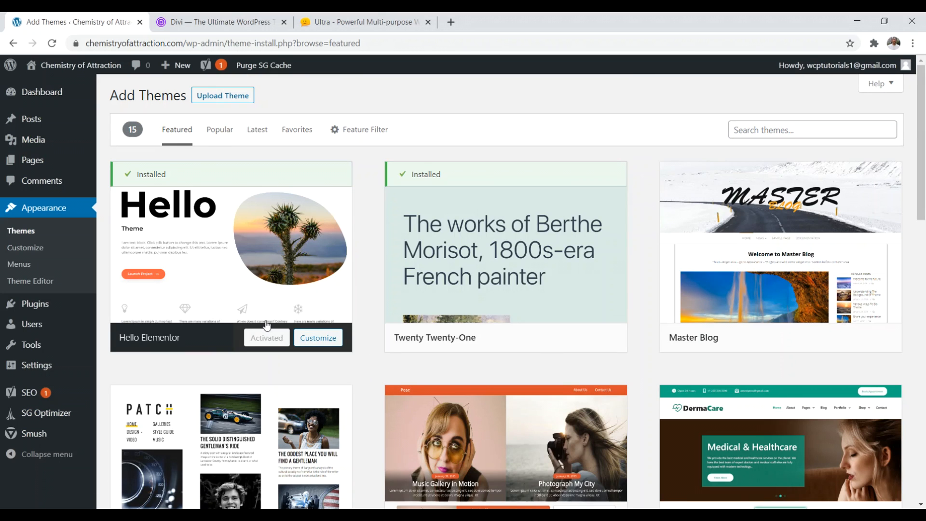
pyautogui.moveTo(922, 91)
pyautogui.mouseDown()
pyautogui.moveTo(924, 323)
pyautogui.moveTo(925, 88)
pyautogui.mouseUp()
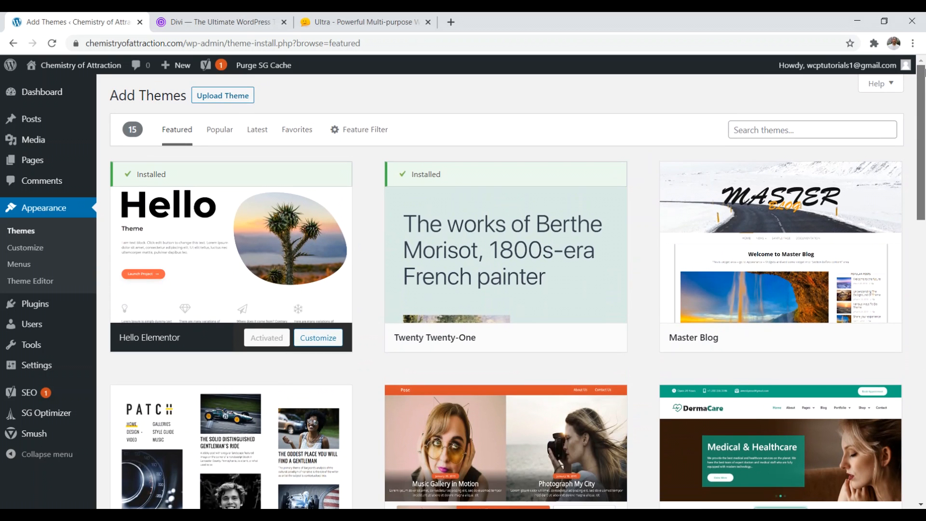
pyautogui.click(221, 131)
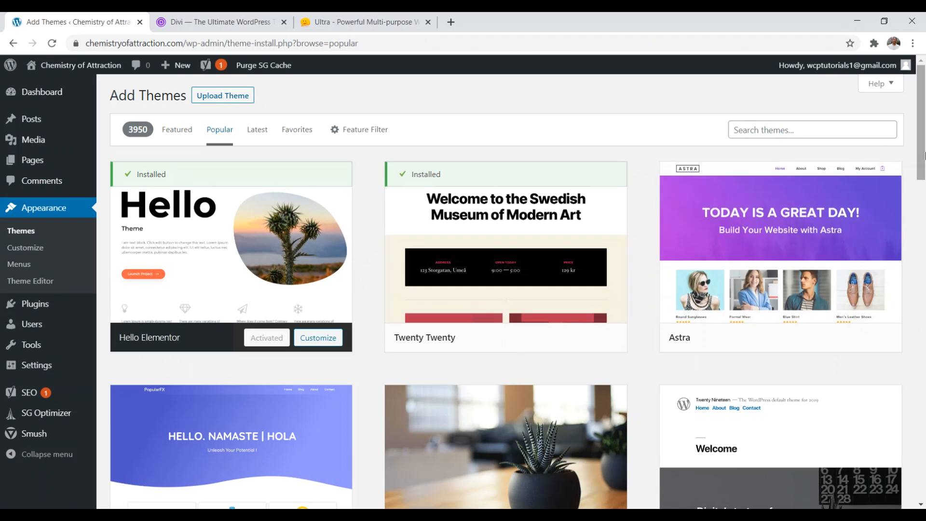
pyautogui.scroll(-5, 458, 251)
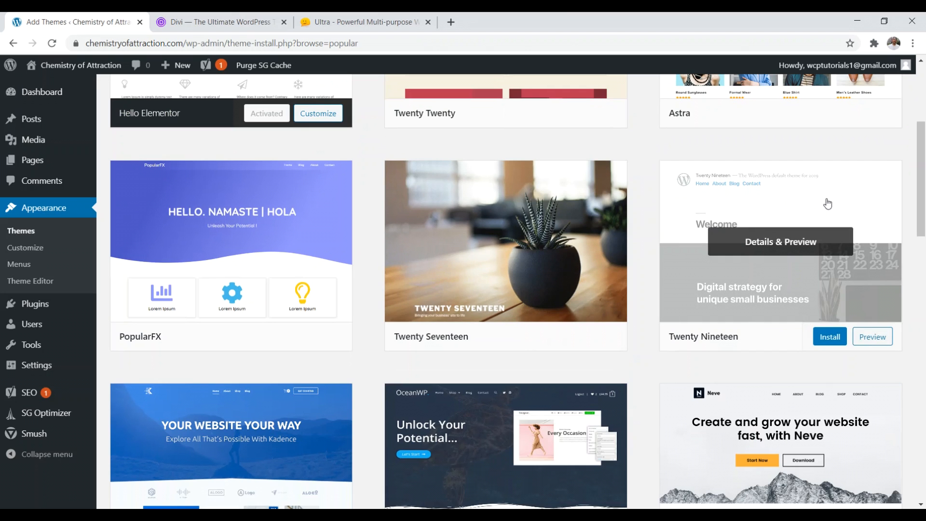
pyautogui.scroll(5, 921, 193)
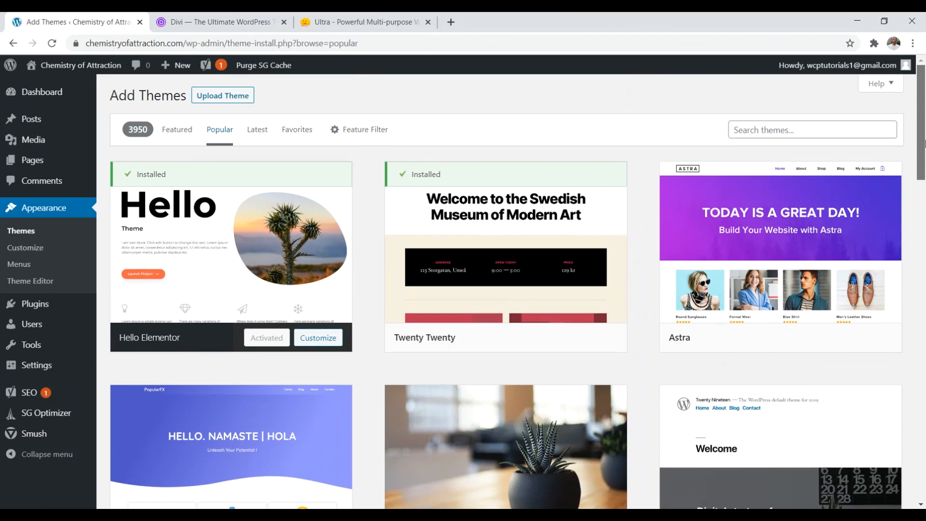
pyautogui.scroll(-4, 895, 172)
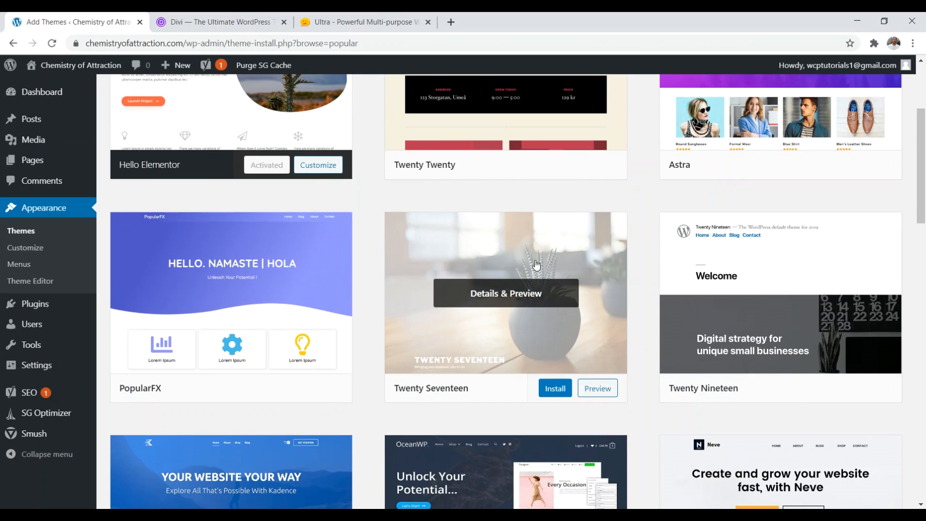
pyautogui.click(557, 389)
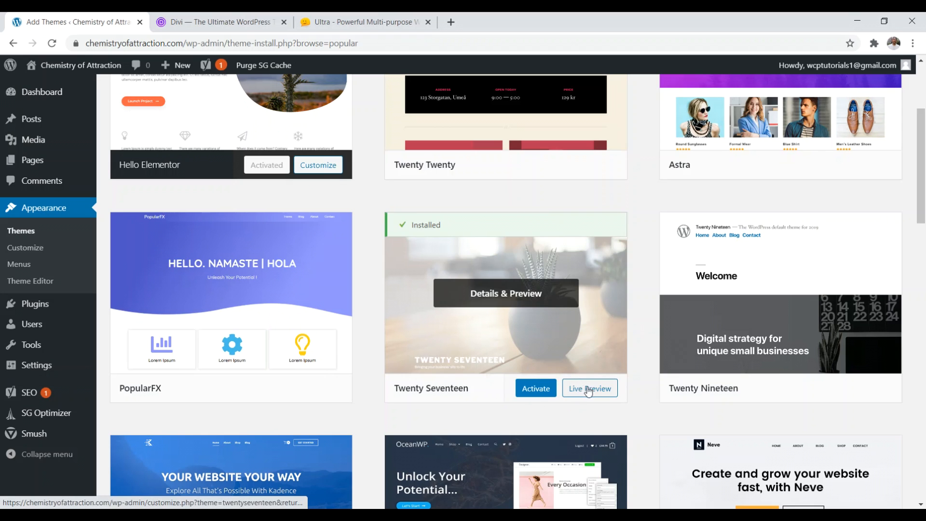
pyautogui.click(536, 393)
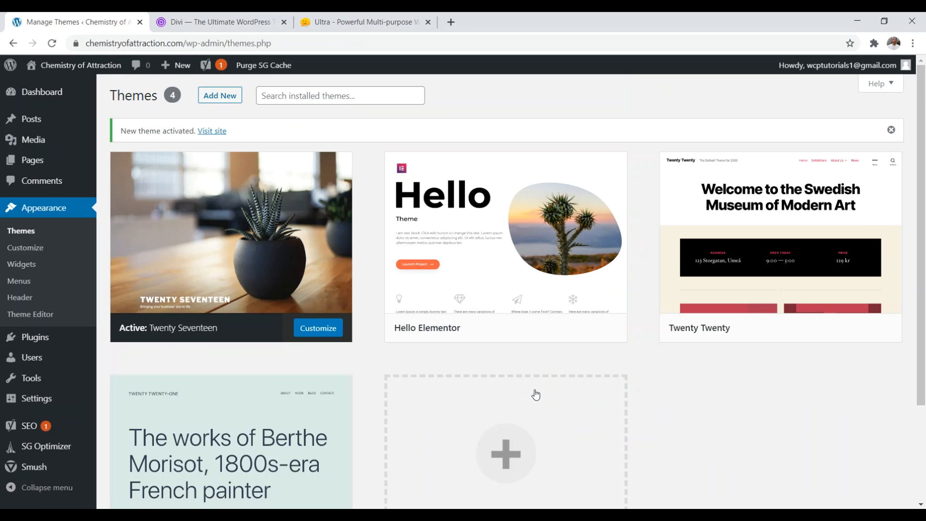
pyautogui.click(212, 22)
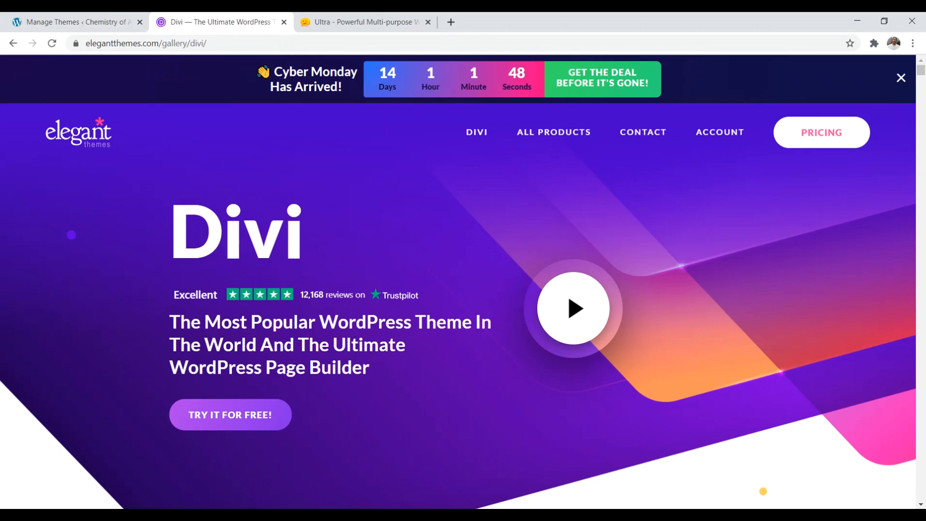
pyautogui.click(357, 22)
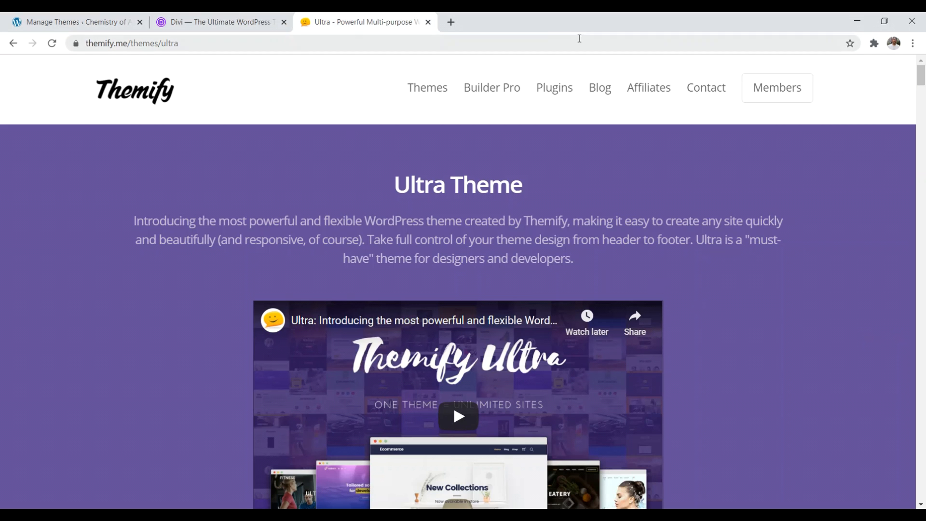
pyautogui.moveTo(477, 22); pyautogui.dragTo(645, 22)
pyautogui.moveTo(216, 166); pyautogui.dragTo(80, 114)
pyautogui.click(875, 24)
pyautogui.click(72, 22)
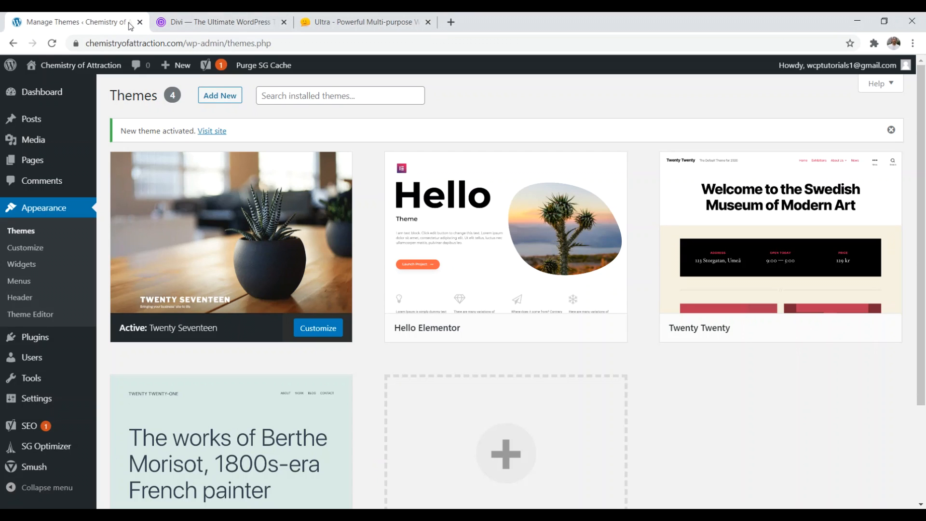
# Step: Upload themify-ultra.zip as a new theme, install it and activate Themify Ultra
pyautogui.click(220, 96)
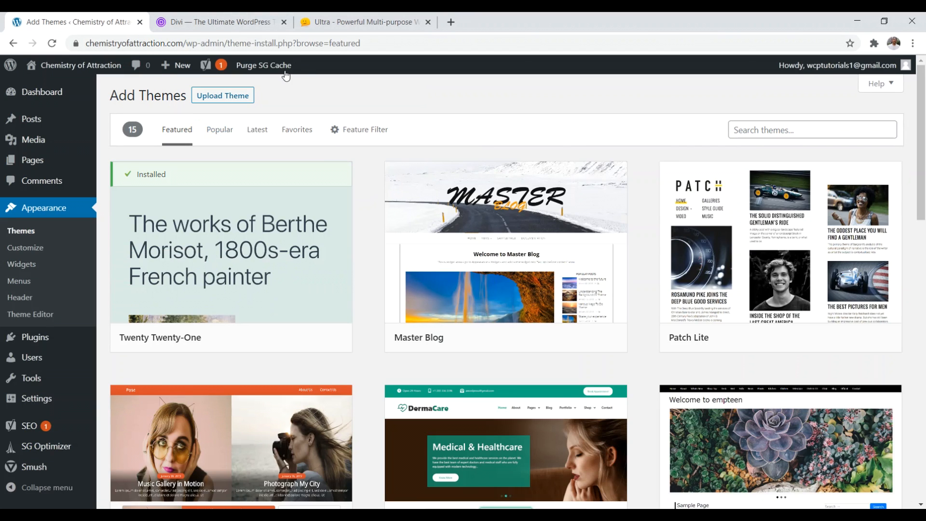
pyautogui.click(247, 97)
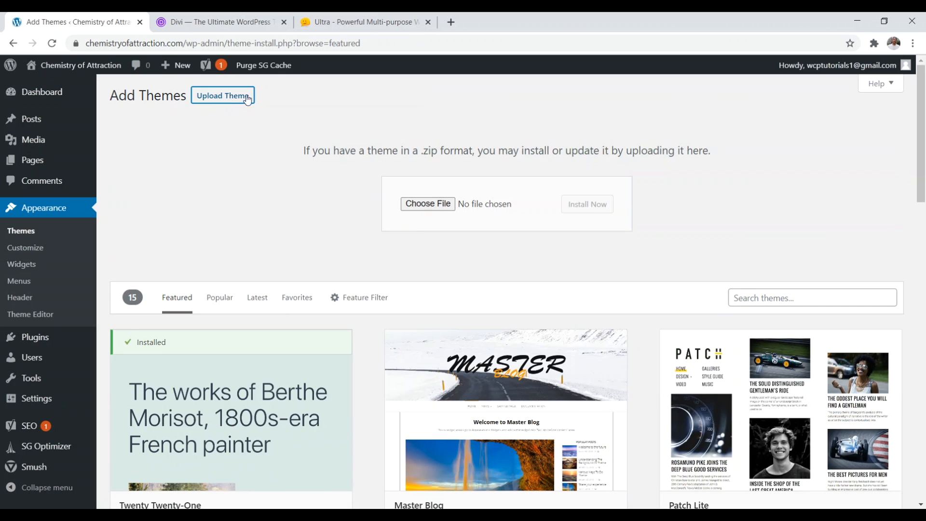
pyautogui.click(423, 205)
pyautogui.click(208, 111)
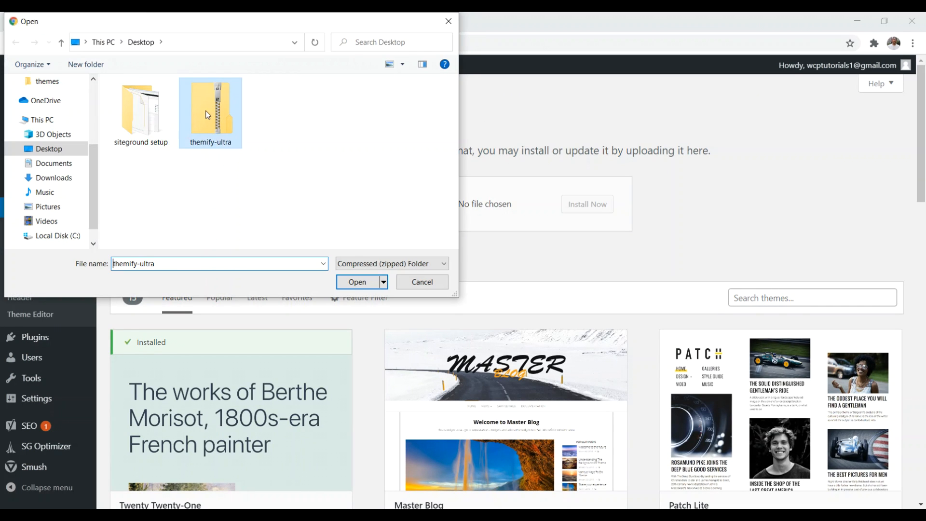
pyautogui.click(371, 280)
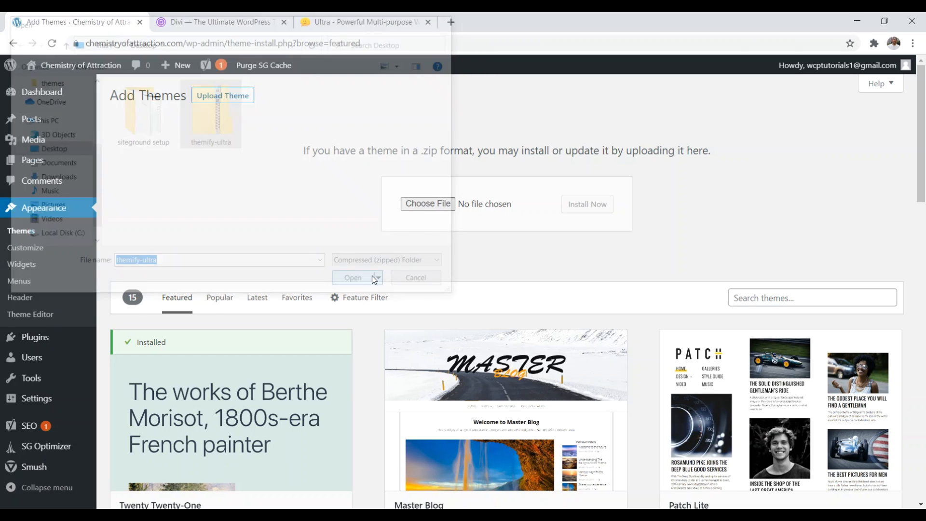
pyautogui.click(586, 205)
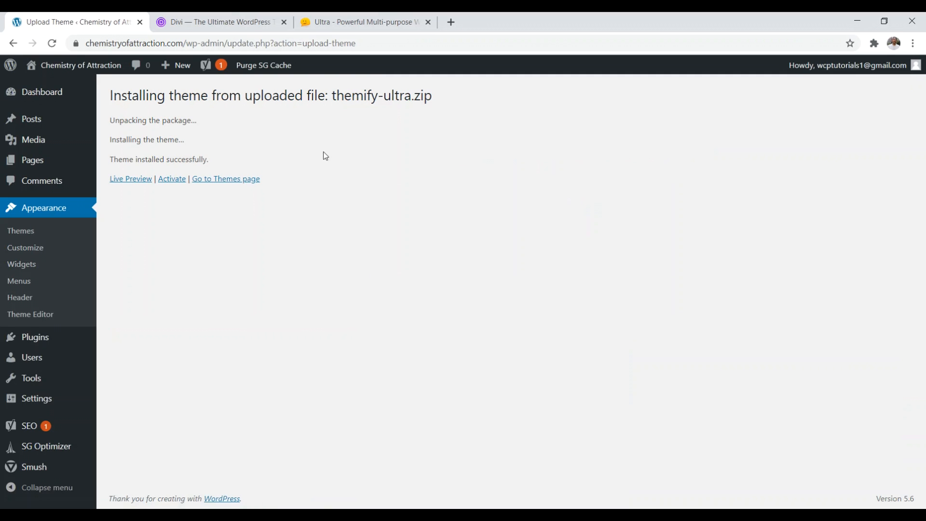
pyautogui.click(172, 180)
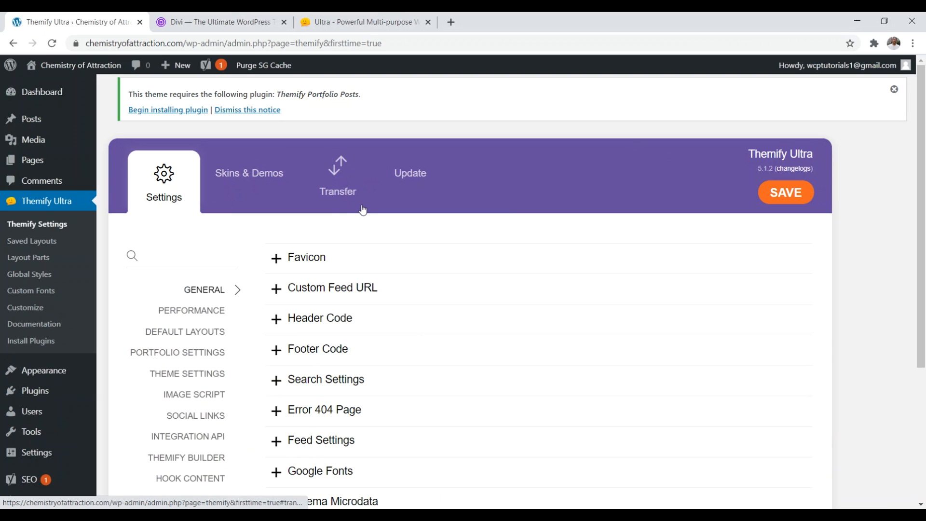
# Step: Delete the Hello Elementor theme from Appearance > Themes, confirming with OK
pyautogui.moveTo(58, 374)
pyautogui.click(120, 374)
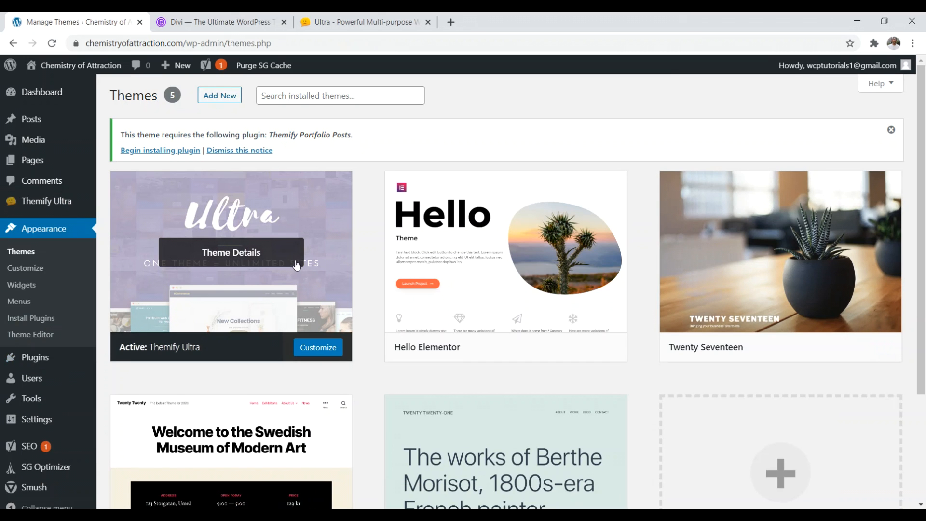
pyautogui.scroll(-1, 724, 222)
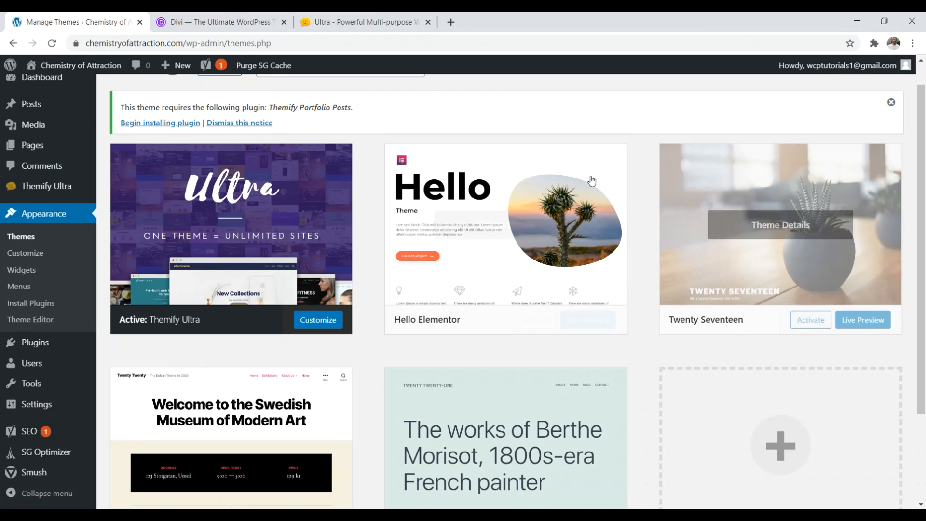
pyautogui.click(526, 186)
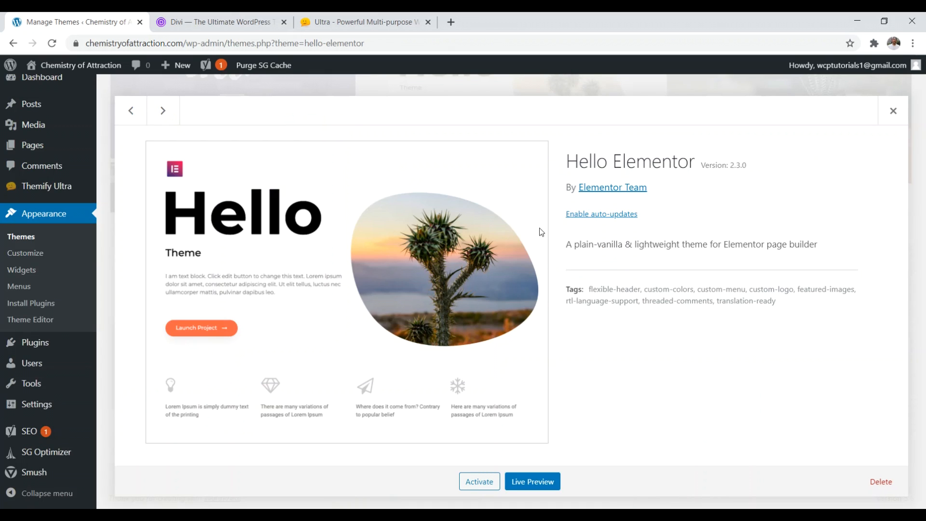
pyautogui.click(876, 484)
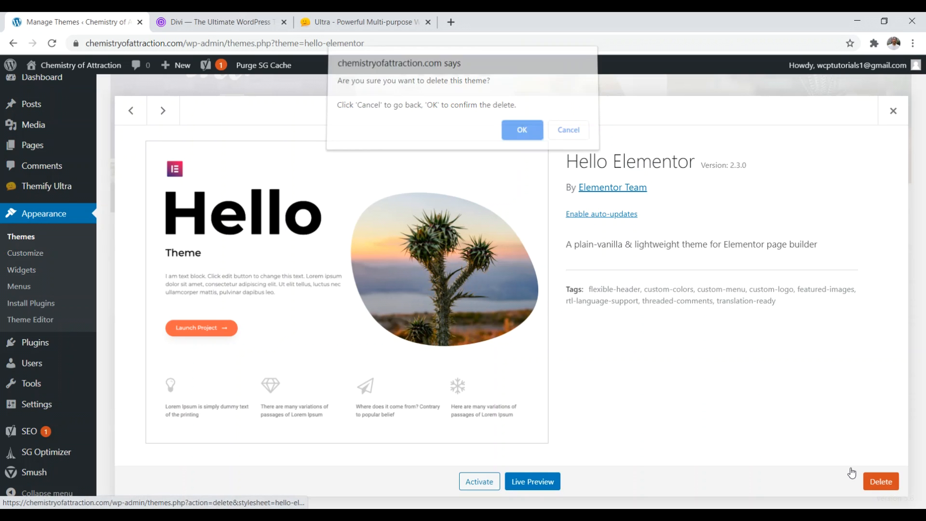
pyautogui.click(518, 132)
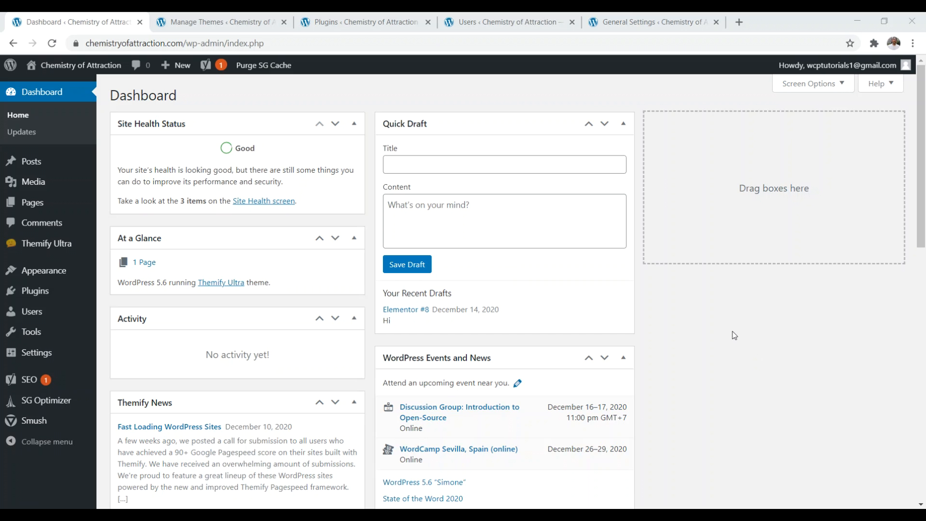
# Step: Review the remaining themes, installed plugins, the single administrator user, and General Settings (site title Chemistry of Attraction)
pyautogui.click(220, 22)
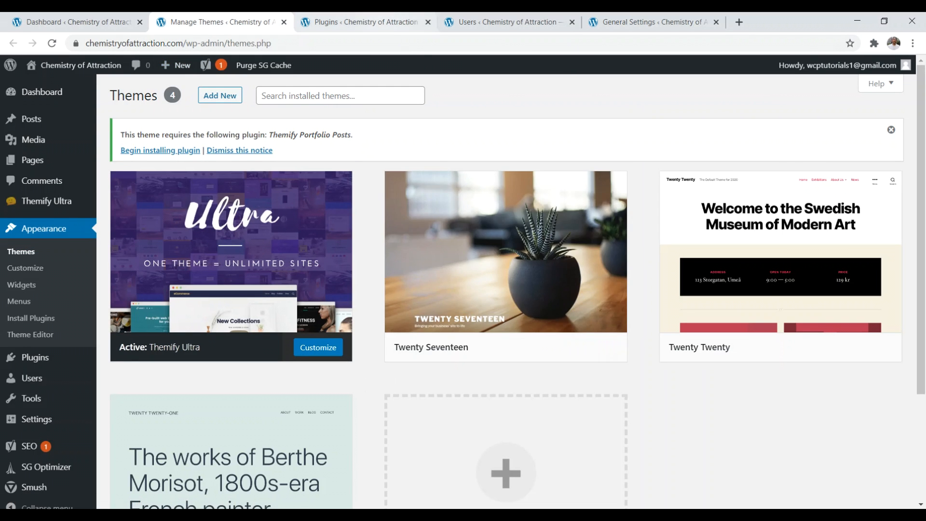
pyautogui.click(369, 22)
pyautogui.click(504, 22)
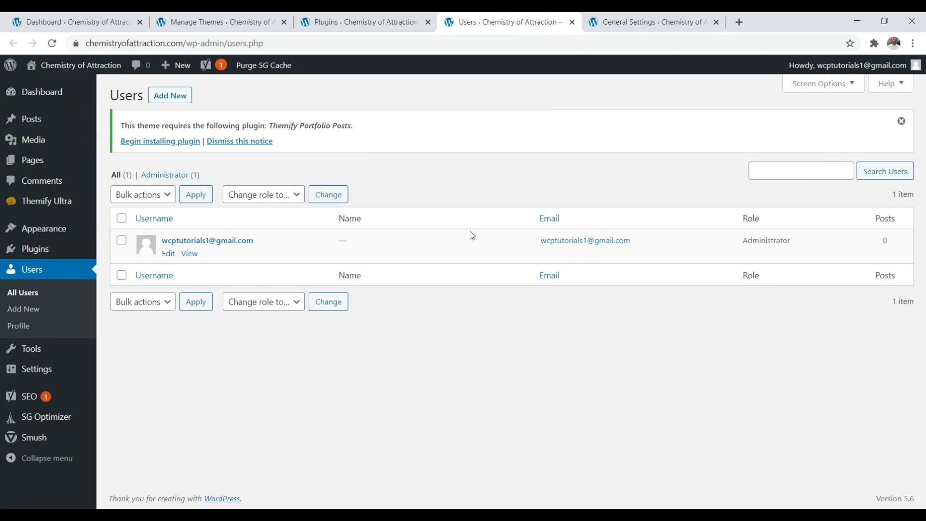
pyautogui.click(654, 22)
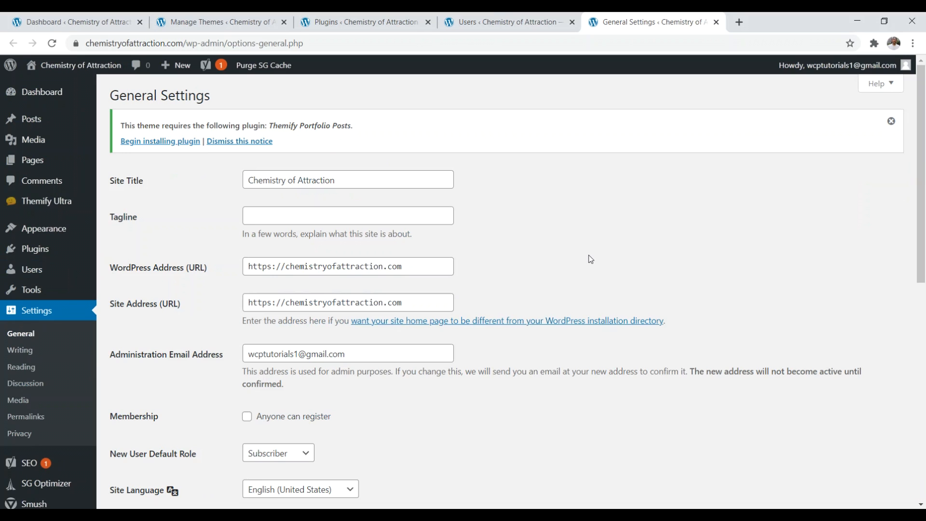